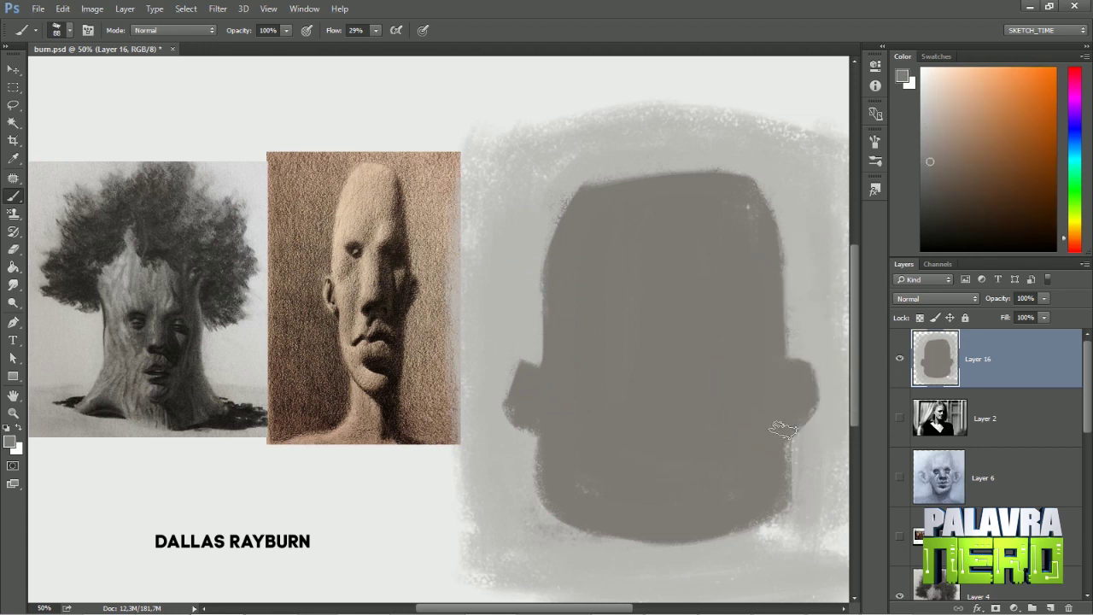
- Trim the dark head silhouette along the chin and both upper corners with the light background grey
{"action": "left_click_drag", "start_coordinate": [642, 537], "coordinate": [744, 556]}
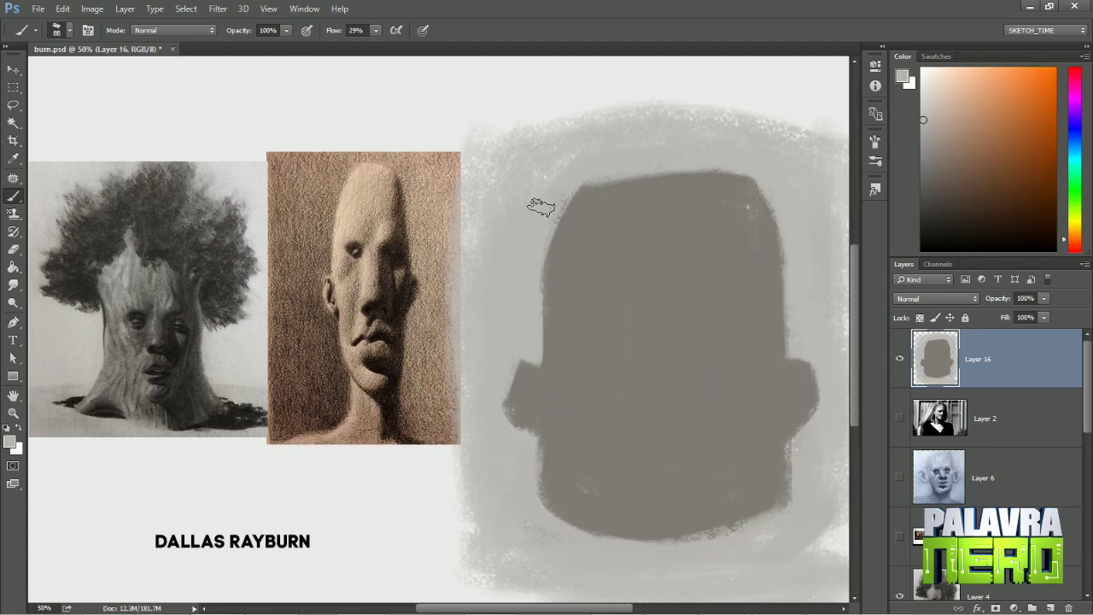
{"action": "left_click_drag", "start_coordinate": [542, 208], "coordinate": [564, 244]}
{"action": "left_click_drag", "start_coordinate": [781, 232], "coordinate": [761, 190]}
- Reduce the Chalk 2 brush to 51 px and paint the light nose shape in the middle of the face
{"action": "right_click", "coordinate": [762, 190]}
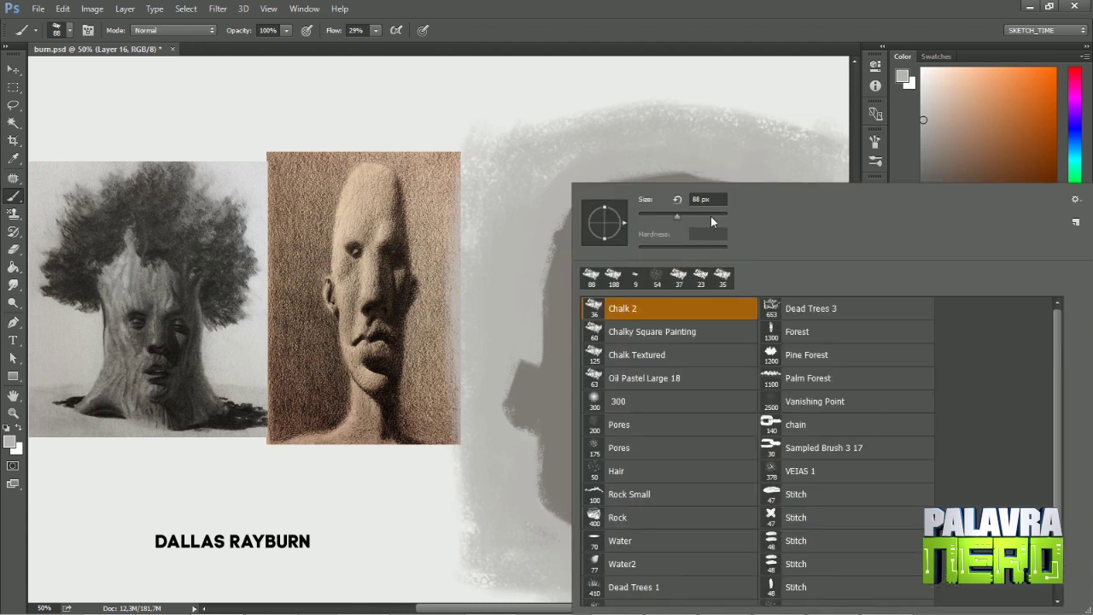
{"action": "double_click", "coordinate": [645, 303]}
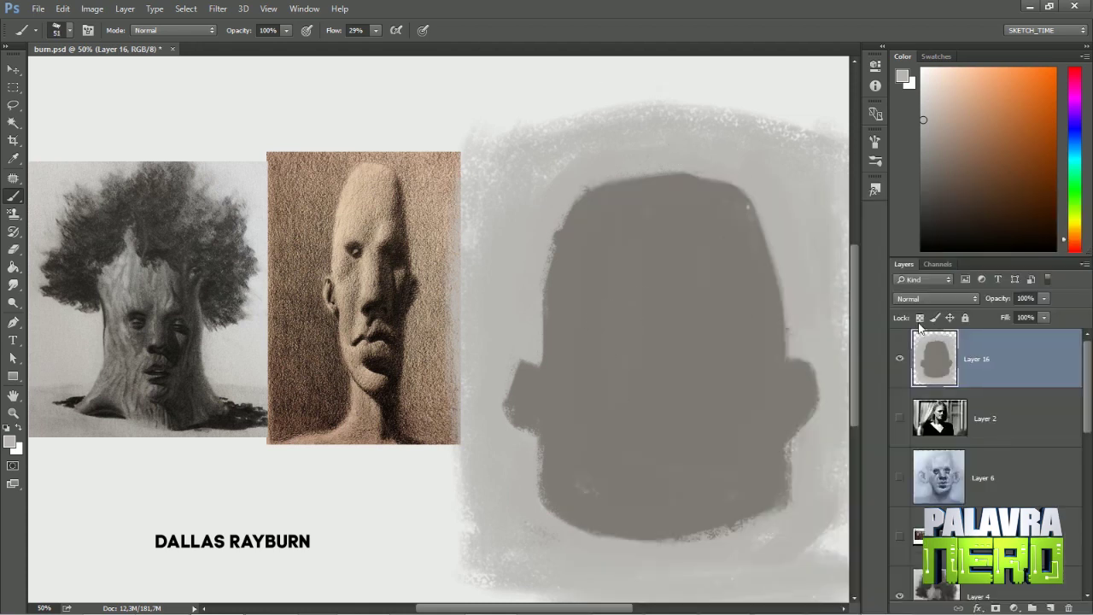
{"action": "mouse_move", "coordinate": [655, 331]}
{"action": "left_mouse_down"}
{"action": "mouse_move", "coordinate": [658, 395]}
{"action": "mouse_move", "coordinate": [649, 311]}
{"action": "mouse_move", "coordinate": [680, 398]}
{"action": "mouse_move", "coordinate": [650, 301]}
{"action": "mouse_move", "coordinate": [641, 403]}
{"action": "left_mouse_up"}
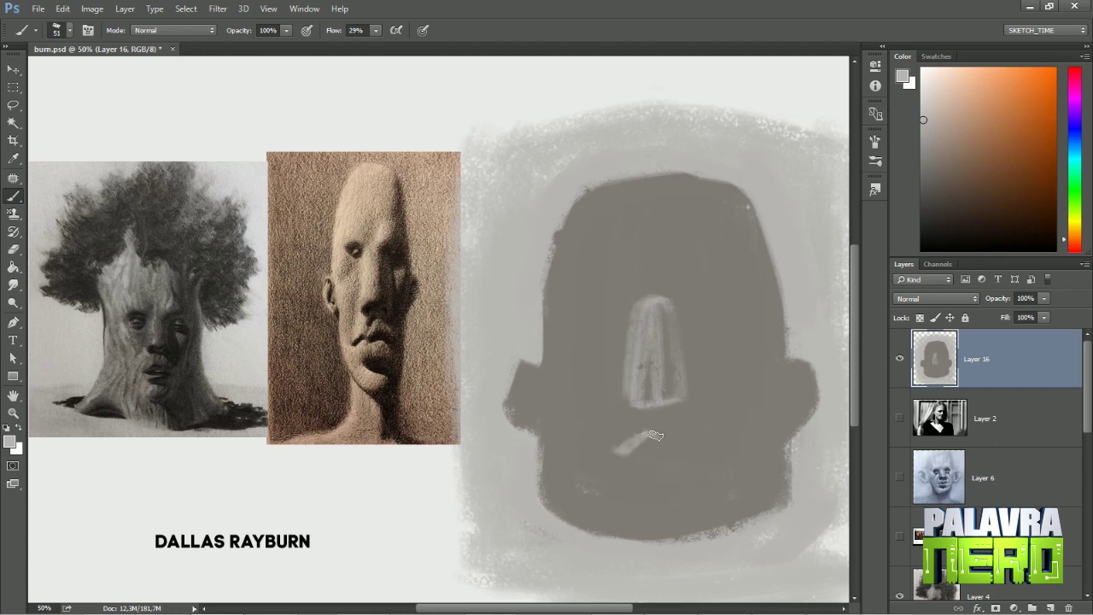
- Redo the upper lip stroke, add light shapes for the lower lip and chin, and solidify the nose's lit front plane
{"action": "key", "text": "ctrl+z"}
{"action": "mouse_move", "coordinate": [617, 470]}
{"action": "left_mouse_down"}
{"action": "mouse_move", "coordinate": [639, 434]}
{"action": "mouse_move", "coordinate": [667, 442]}
{"action": "left_mouse_up"}
{"action": "mouse_move", "coordinate": [615, 468]}
{"action": "left_mouse_down"}
{"action": "mouse_move", "coordinate": [664, 468]}
{"action": "mouse_move", "coordinate": [685, 516]}
{"action": "left_mouse_up"}
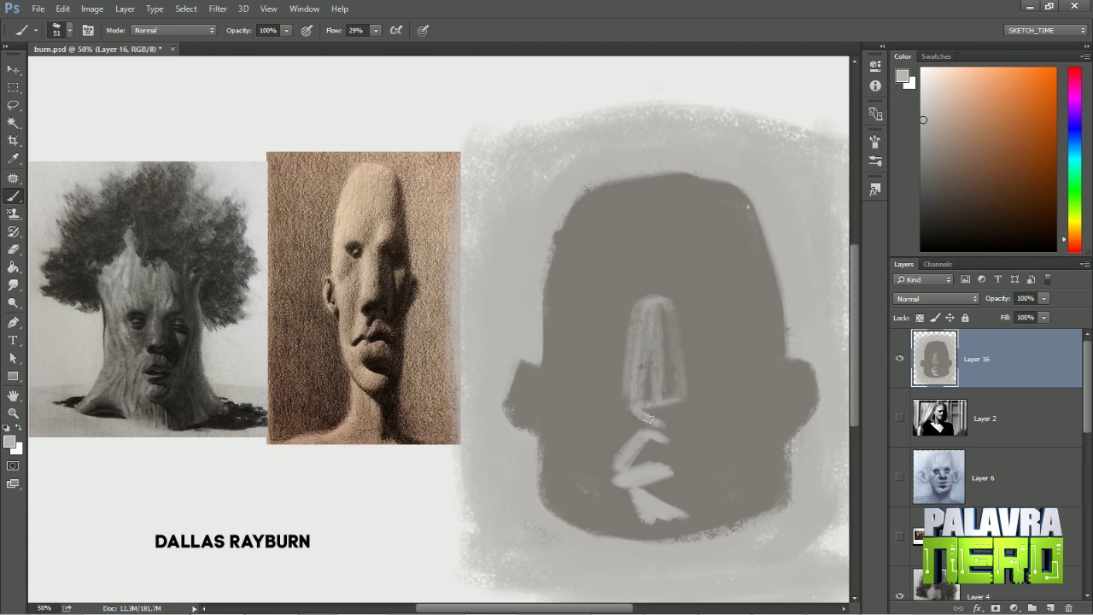
{"action": "left_click_drag", "start_coordinate": [639, 410], "coordinate": [658, 309]}
{"action": "left_click", "coordinate": [657, 350], "text": "alt"}
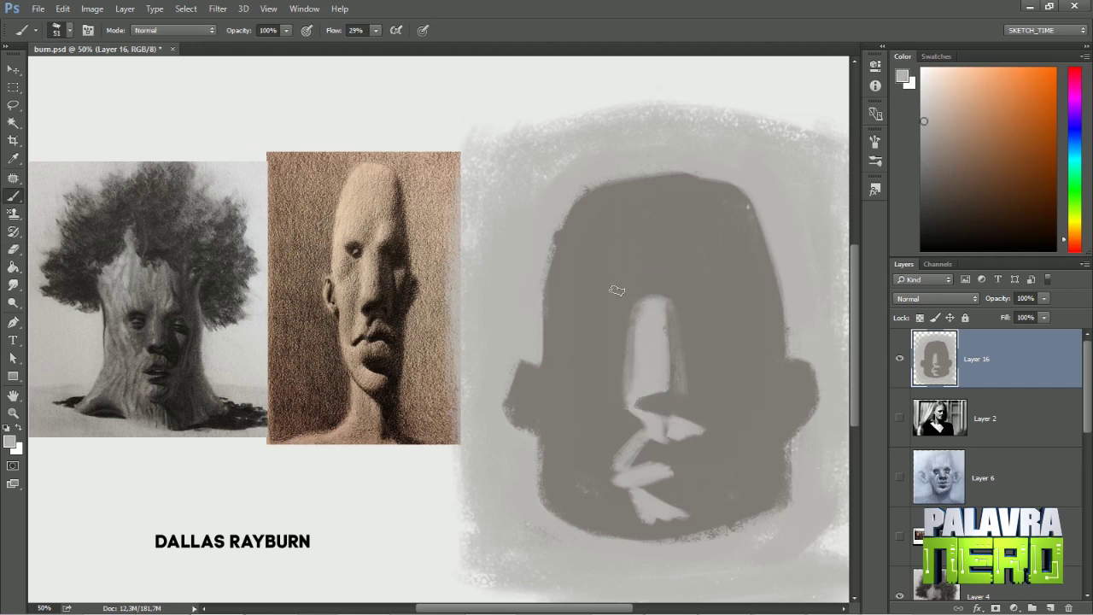
- Block in the light brow, eyelid and forehead planes on the lit left half of the face
{"action": "mouse_move", "coordinate": [570, 295]}
{"action": "left_mouse_down"}
{"action": "mouse_move", "coordinate": [634, 286]}
{"action": "mouse_move", "coordinate": [622, 313]}
{"action": "left_mouse_up"}
{"action": "left_click", "coordinate": [636, 333], "text": "alt"}
{"action": "mouse_move", "coordinate": [588, 252]}
{"action": "left_mouse_down"}
{"action": "mouse_move", "coordinate": [574, 285]}
{"action": "mouse_move", "coordinate": [632, 252]}
{"action": "mouse_move", "coordinate": [641, 289]}
{"action": "left_mouse_up"}
{"action": "left_click_drag", "start_coordinate": [639, 248], "coordinate": [658, 308]}
{"action": "mouse_move", "coordinate": [589, 209]}
{"action": "left_mouse_down"}
{"action": "mouse_move", "coordinate": [632, 257]}
{"action": "mouse_move", "coordinate": [655, 215]}
{"action": "mouse_move", "coordinate": [675, 278]}
{"action": "left_mouse_up"}
- Paint the light left ear and fill the cheek down to the jaw, leaving a dark fold beside the nose
{"action": "mouse_move", "coordinate": [537, 374]}
{"action": "left_mouse_down"}
{"action": "mouse_move", "coordinate": [517, 401]}
{"action": "mouse_move", "coordinate": [552, 395]}
{"action": "left_mouse_up"}
{"action": "mouse_move", "coordinate": [590, 359]}
{"action": "left_mouse_down"}
{"action": "mouse_move", "coordinate": [559, 298]}
{"action": "mouse_move", "coordinate": [583, 324]}
{"action": "mouse_move", "coordinate": [560, 357]}
{"action": "mouse_move", "coordinate": [554, 396]}
{"action": "mouse_move", "coordinate": [588, 410]}
{"action": "mouse_move", "coordinate": [566, 389]}
{"action": "mouse_move", "coordinate": [604, 446]}
{"action": "mouse_move", "coordinate": [627, 420]}
{"action": "mouse_move", "coordinate": [603, 466]}
{"action": "left_mouse_up"}
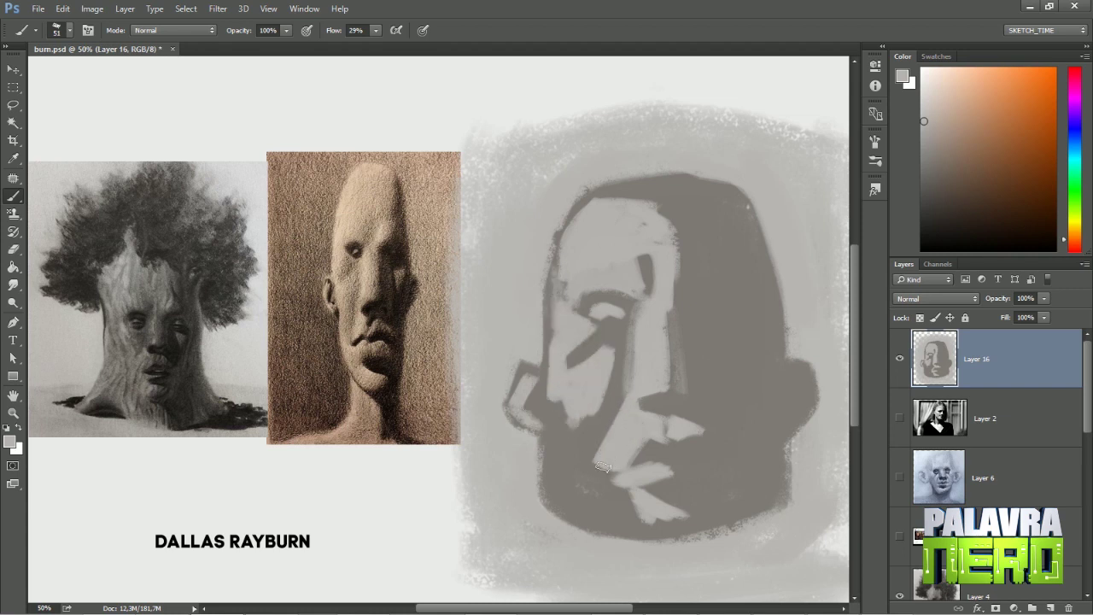
{"action": "mouse_move", "coordinate": [584, 424]}
{"action": "left_mouse_down"}
{"action": "mouse_move", "coordinate": [555, 474]}
{"action": "mouse_move", "coordinate": [583, 502]}
{"action": "mouse_move", "coordinate": [585, 482]}
{"action": "mouse_move", "coordinate": [620, 477]}
{"action": "mouse_move", "coordinate": [648, 446]}
{"action": "left_mouse_up"}
{"action": "left_click", "coordinate": [654, 459], "text": "alt"}
{"action": "left_click", "coordinate": [602, 462], "text": "alt"}
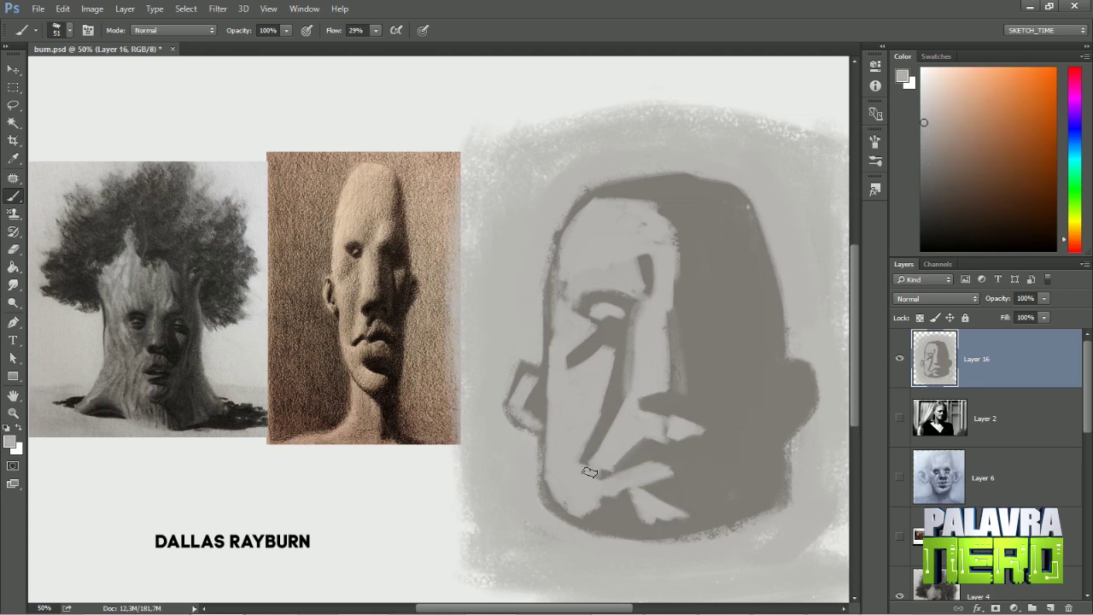
- Shape the lower lip with a dark shadow beneath it and extend the light chin plane along the jaw
{"action": "left_click", "coordinate": [640, 479], "text": "alt"}
{"action": "left_click", "coordinate": [662, 483], "text": "alt"}
{"action": "left_click_drag", "start_coordinate": [662, 483], "coordinate": [608, 497]}
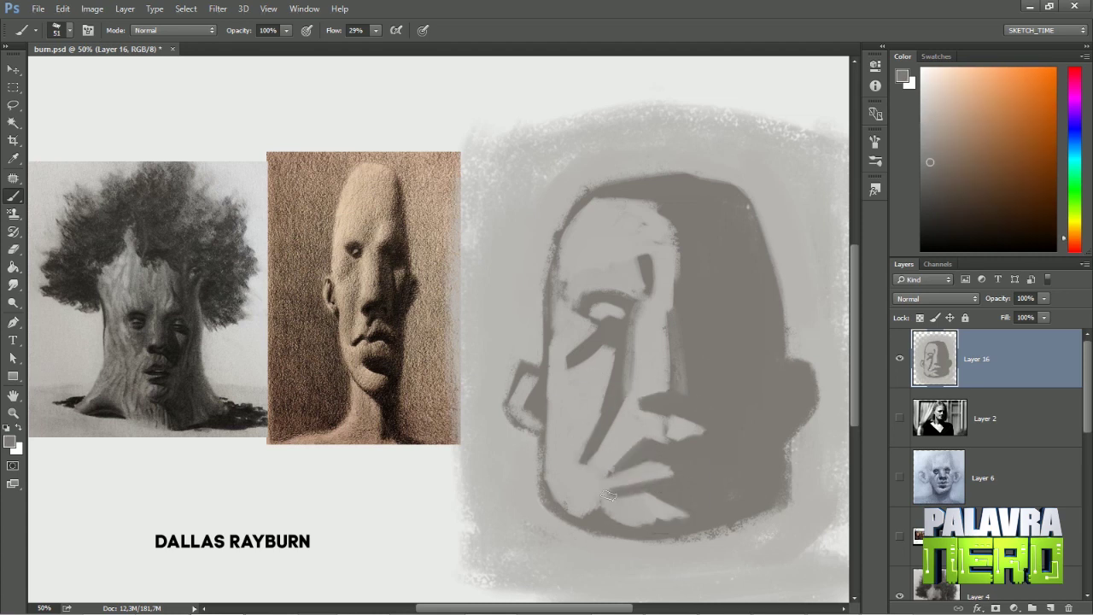
{"action": "left_click", "coordinate": [636, 510], "text": "alt"}
{"action": "left_click_drag", "start_coordinate": [700, 522], "coordinate": [637, 528]}
- Paint a light patch on the right cheek, add a midtone side plane to the nose and refine the left eye socket
{"action": "left_click", "coordinate": [652, 394], "text": "alt"}
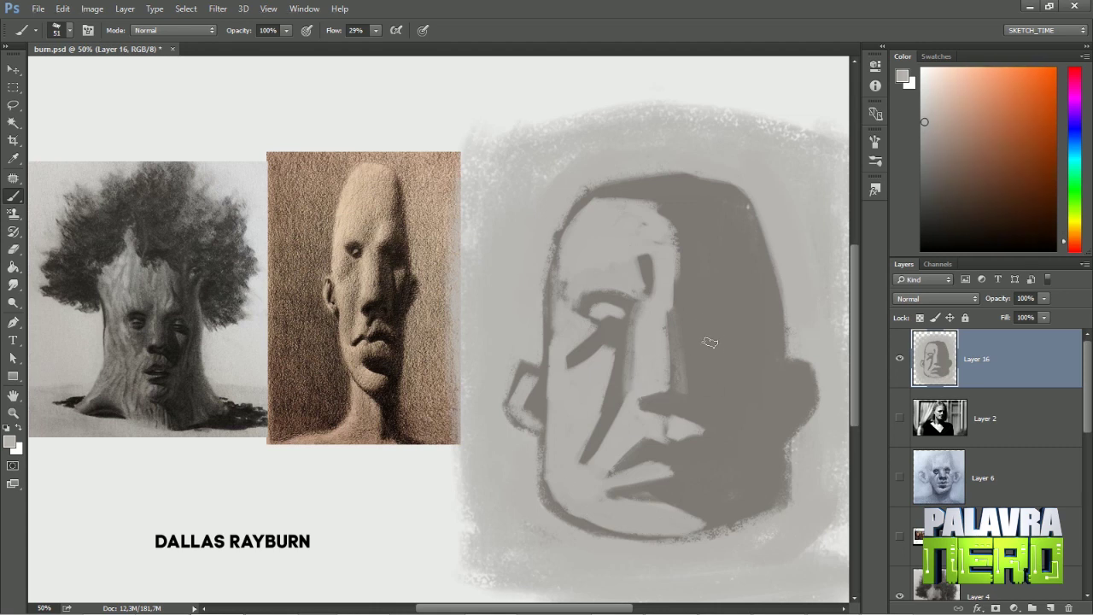
{"action": "mouse_move", "coordinate": [708, 341]}
{"action": "left_mouse_down"}
{"action": "mouse_move", "coordinate": [742, 337]}
{"action": "mouse_move", "coordinate": [725, 387]}
{"action": "mouse_move", "coordinate": [738, 344]}
{"action": "mouse_move", "coordinate": [675, 313]}
{"action": "left_mouse_up"}
{"action": "left_click", "coordinate": [682, 399], "text": "alt"}
{"action": "mouse_move", "coordinate": [605, 356]}
{"action": "left_mouse_down"}
{"action": "mouse_move", "coordinate": [627, 323]}
{"action": "mouse_move", "coordinate": [591, 318]}
{"action": "mouse_move", "coordinate": [596, 294]}
{"action": "mouse_move", "coordinate": [628, 299]}
{"action": "mouse_move", "coordinate": [574, 284]}
{"action": "left_mouse_up"}
{"action": "left_click", "coordinate": [607, 345], "text": "alt"}
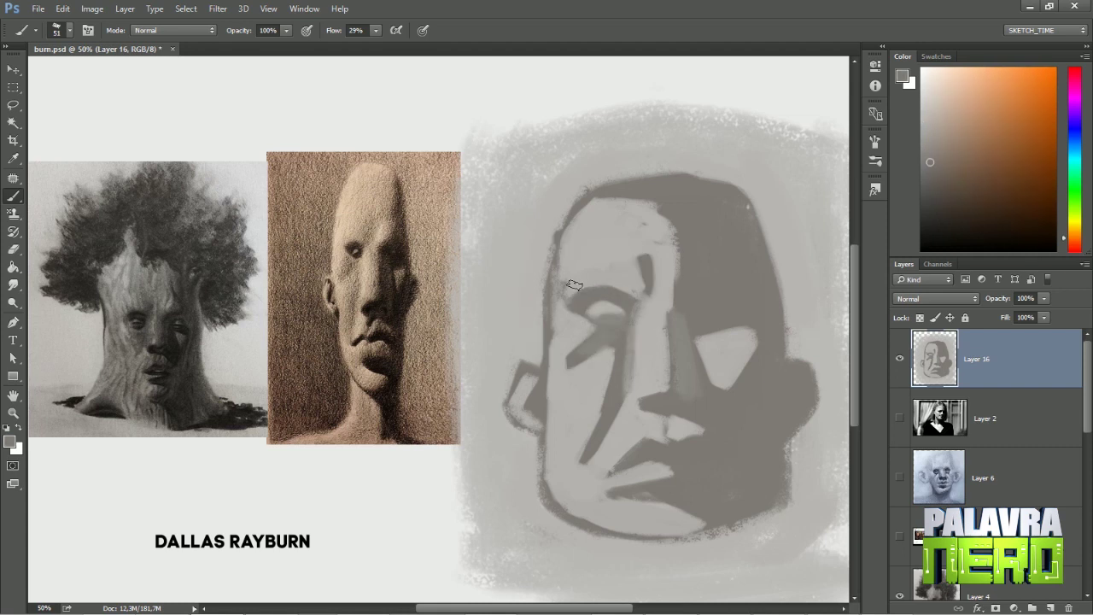
- Blend the hard edges of the left eye socket, cheek fold, nose side and right cheek patch with the Smudge tool
{"action": "left_click", "coordinate": [12, 287]}
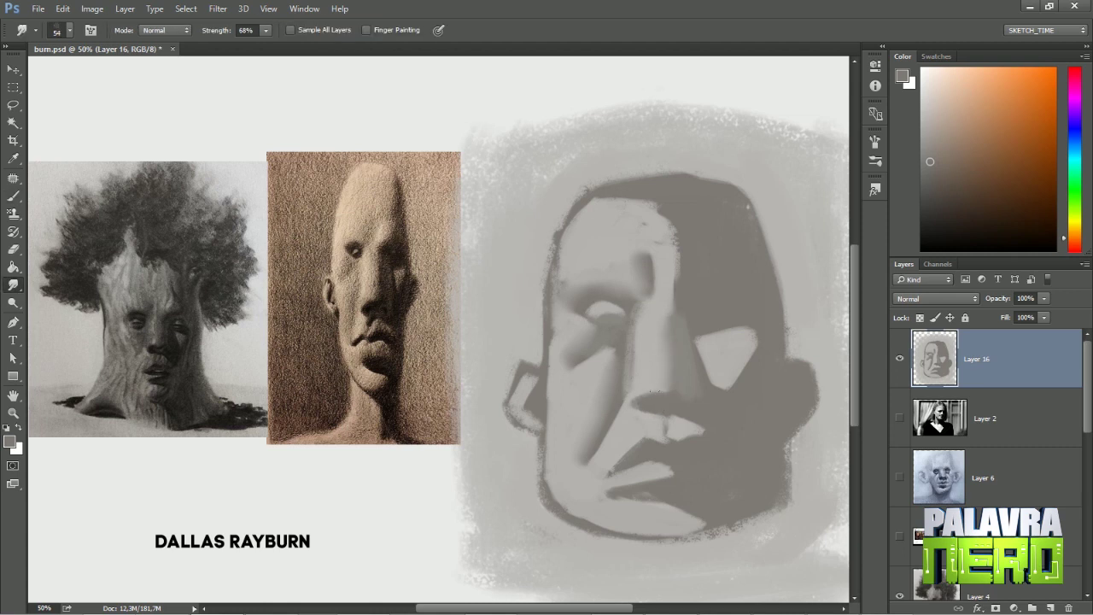
{"action": "key", "text": "b"}
{"action": "left_click", "coordinate": [12, 286]}
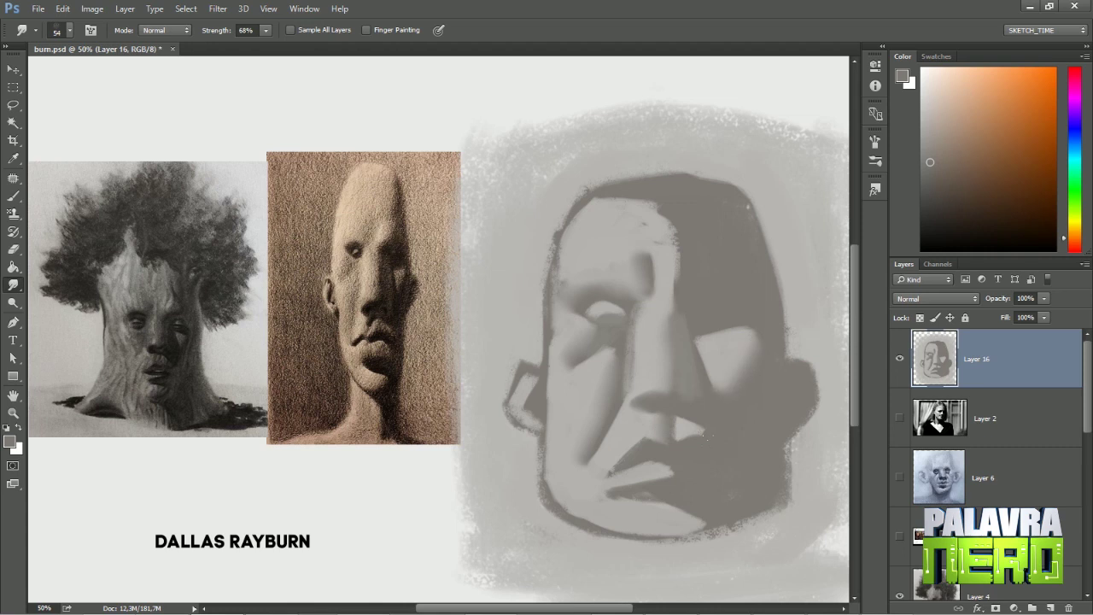
- Repaint and smudge the shadow under the lower lip, and thin the dark outline along the jaw with sampled tones
{"action": "key", "text": "b"}
{"action": "left_click", "coordinate": [586, 441], "text": "alt"}
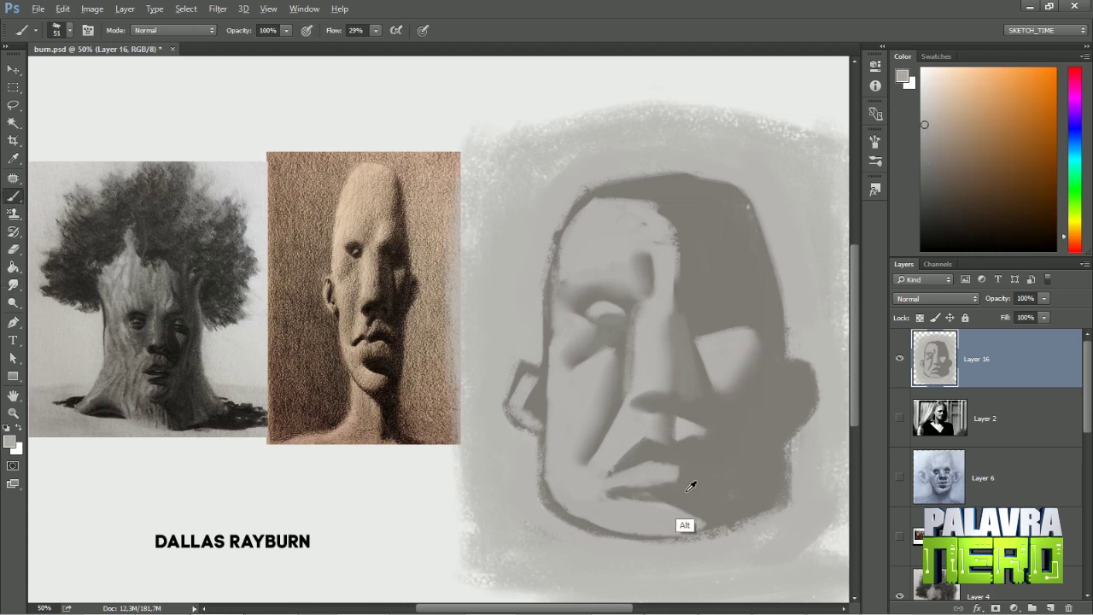
{"action": "left_click_drag", "start_coordinate": [622, 483], "coordinate": [663, 494]}
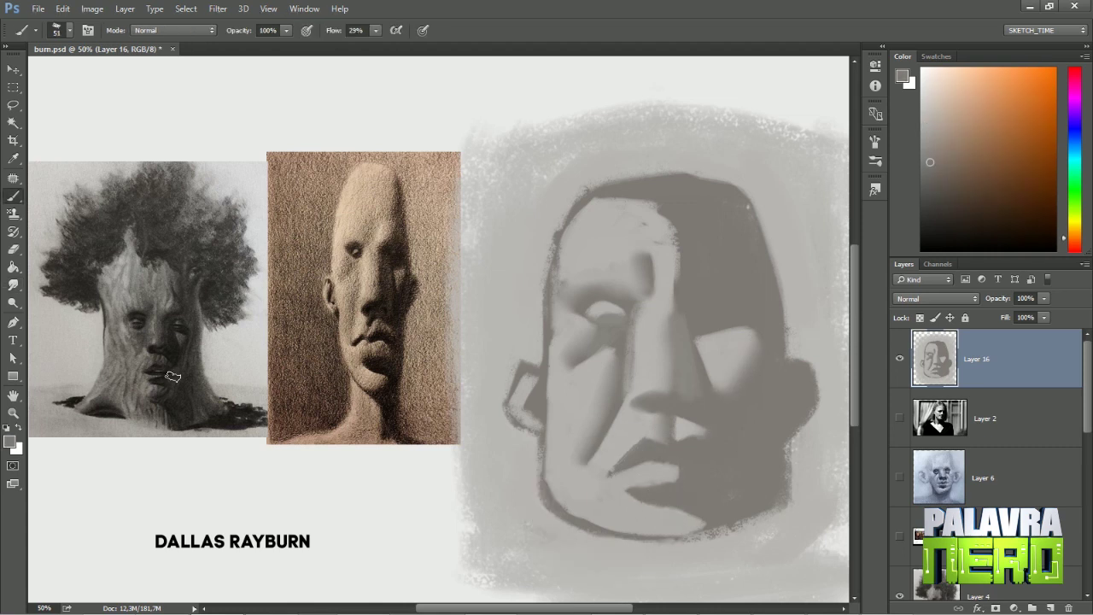
{"action": "left_click", "coordinate": [12, 286]}
{"action": "key", "text": "b"}
{"action": "left_click", "coordinate": [666, 487], "text": "alt"}
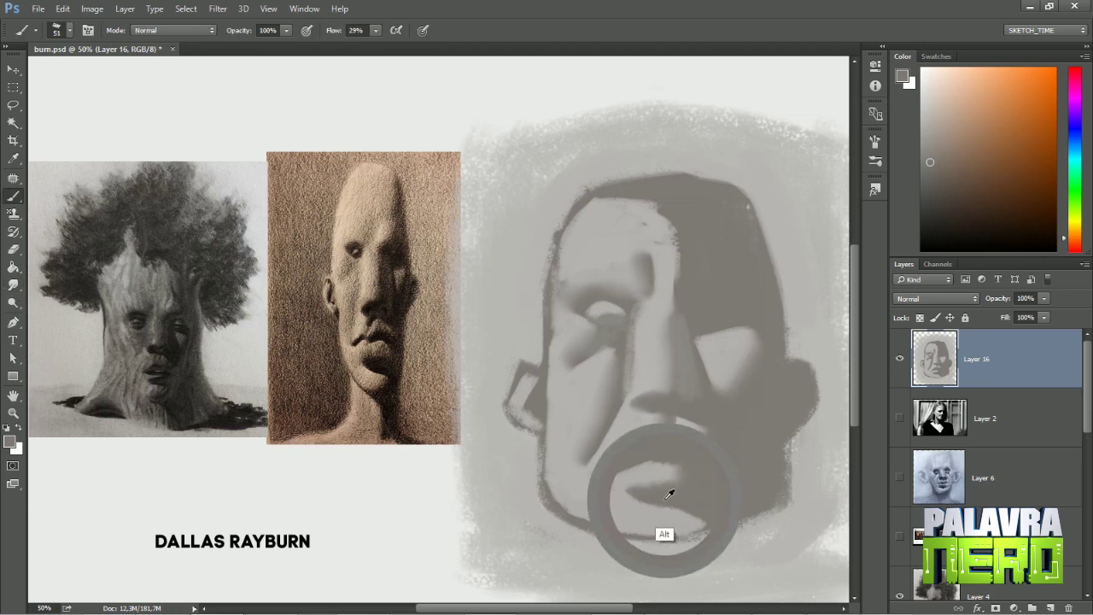
{"action": "left_click", "coordinate": [578, 405], "text": "alt"}
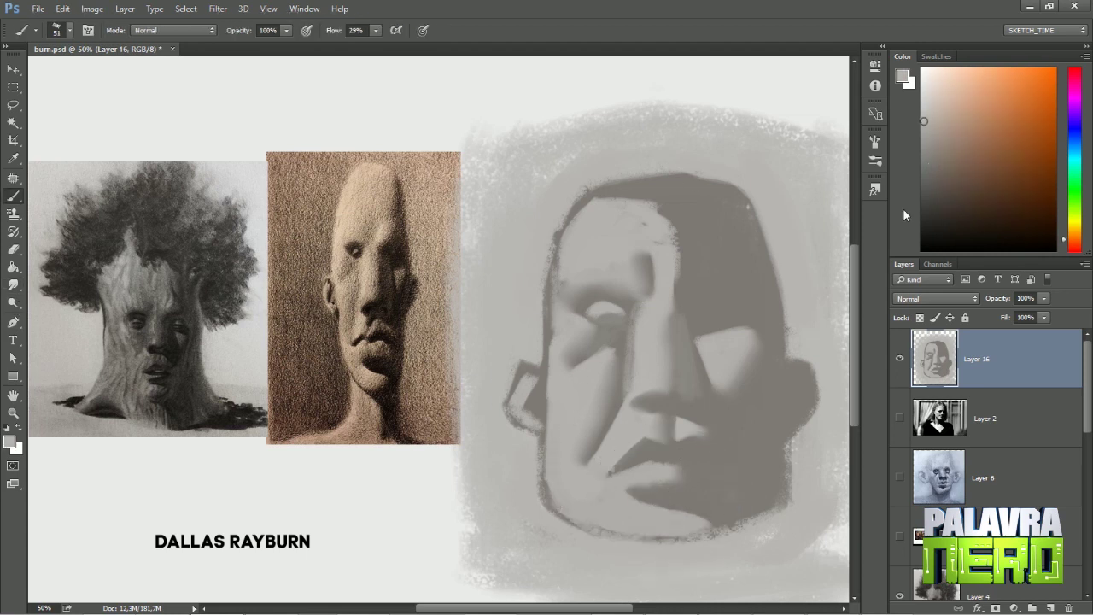
- Paint pale highlights down the nose bridge and on the left eyeball, separating its lids with sampled greys
{"action": "left_click_drag", "start_coordinate": [653, 309], "coordinate": [651, 380]}
{"action": "right_click", "coordinate": [650, 380]}
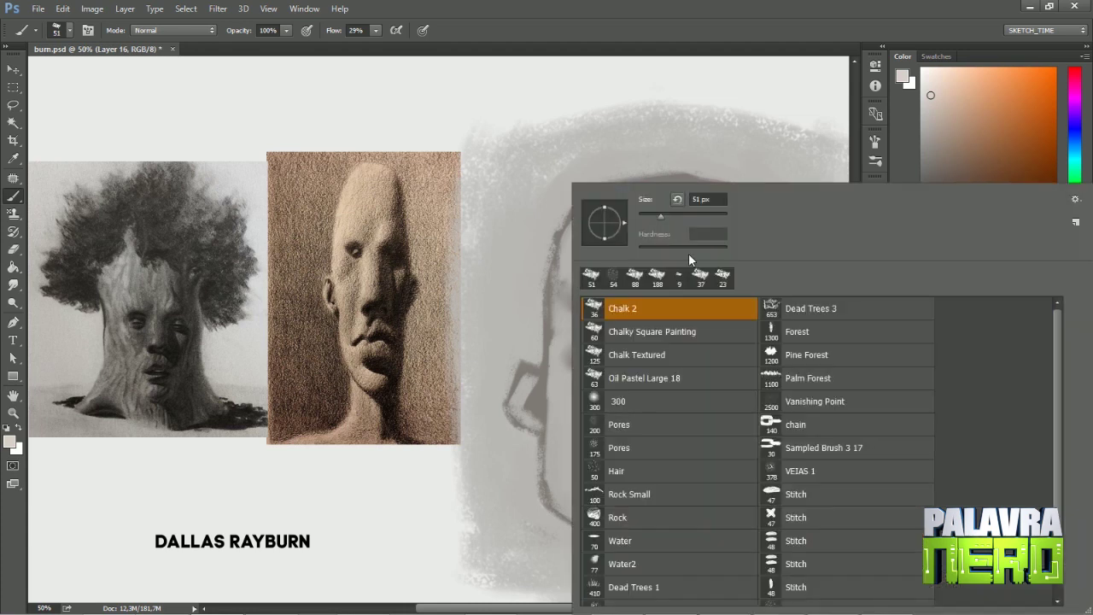
{"action": "left_click", "coordinate": [554, 319]}
{"action": "left_click_drag", "start_coordinate": [604, 306], "coordinate": [612, 322]}
{"action": "left_click", "coordinate": [610, 312], "text": "alt"}
{"action": "left_click", "coordinate": [608, 316], "text": "alt"}
{"action": "left_click", "coordinate": [611, 320], "text": "alt"}
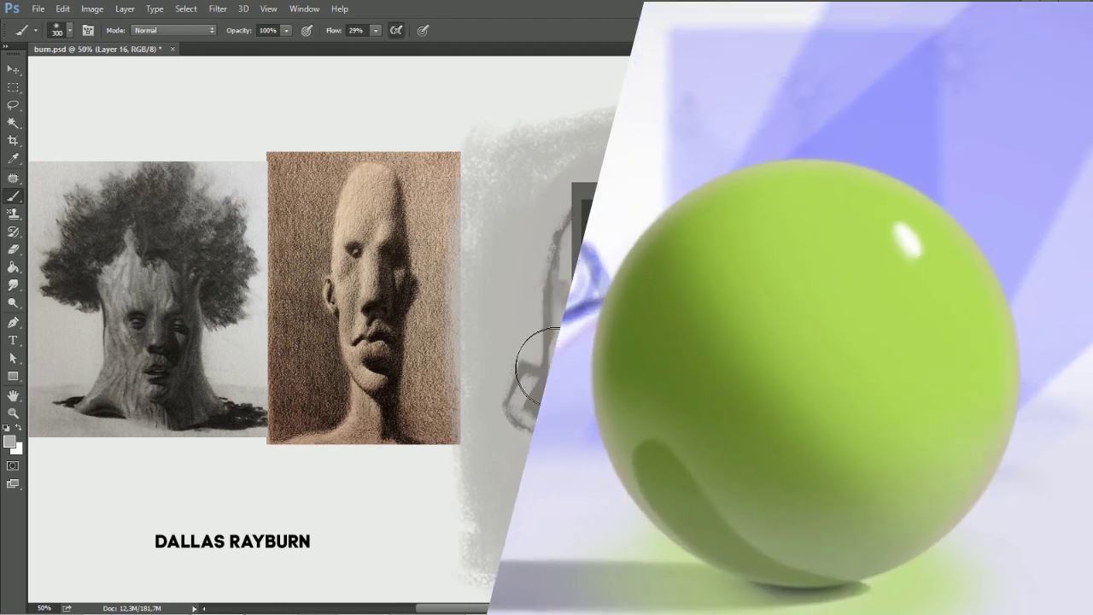
- Reduce the soft brush to 83 px and extend the light forehead plane toward the right side, smudging its edges
{"action": "key", "text": "bracketleft"}
{"action": "key", "text": "bracketleft"}
{"action": "key", "text": "bracketleft"}
{"action": "key", "text": "bracketleft"}
{"action": "key", "text": "bracketleft"}
{"action": "key", "text": "bracketleft"}
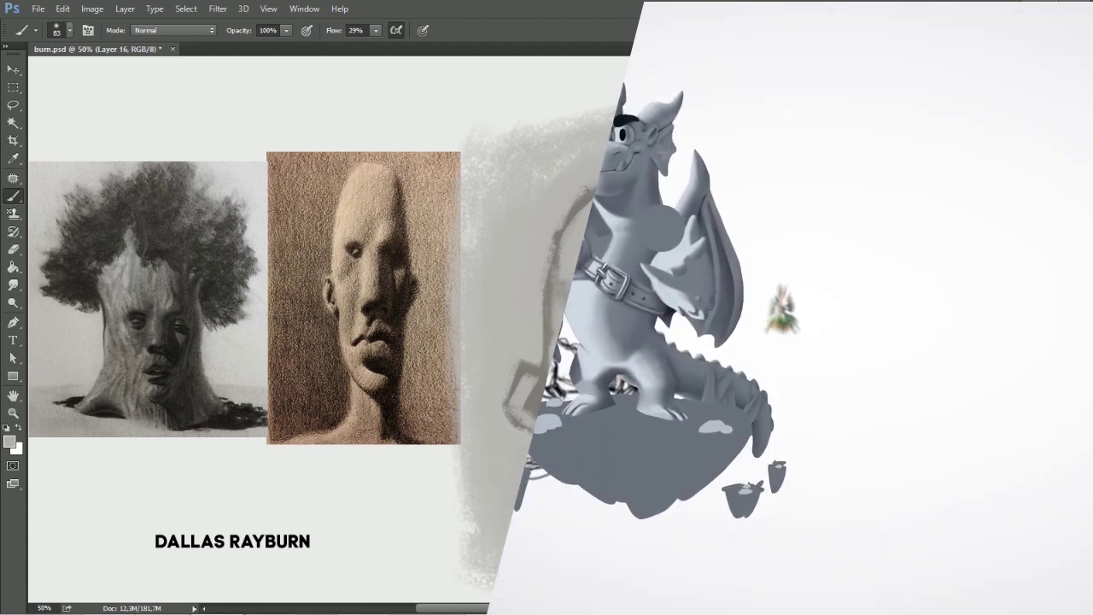
{"action": "key", "text": "bracketleft"}
{"action": "key", "text": "bracketleft"}
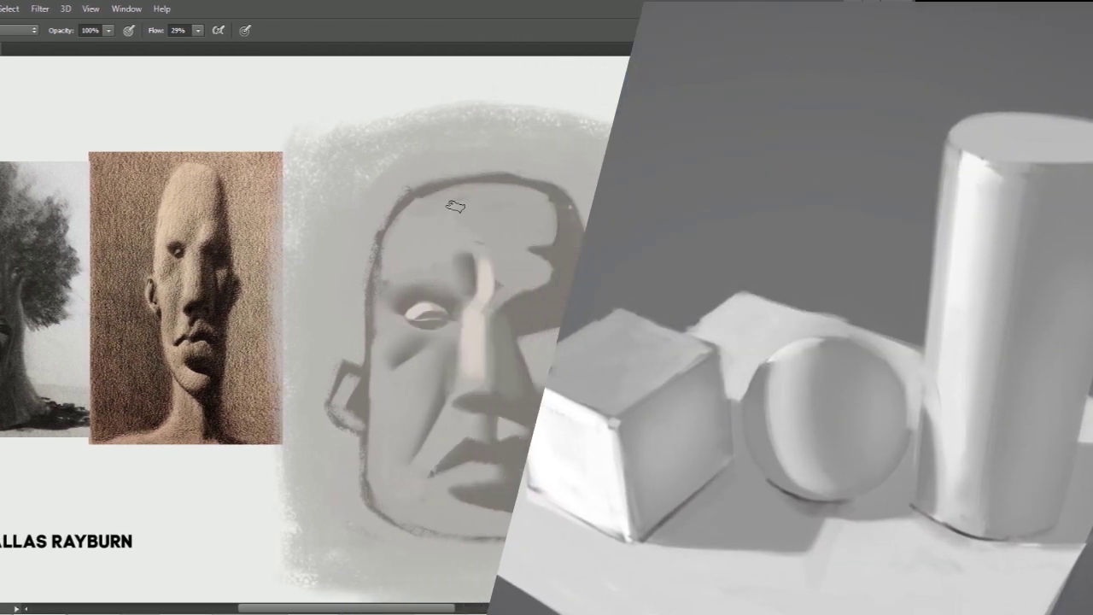
{"action": "key", "text": "r"}
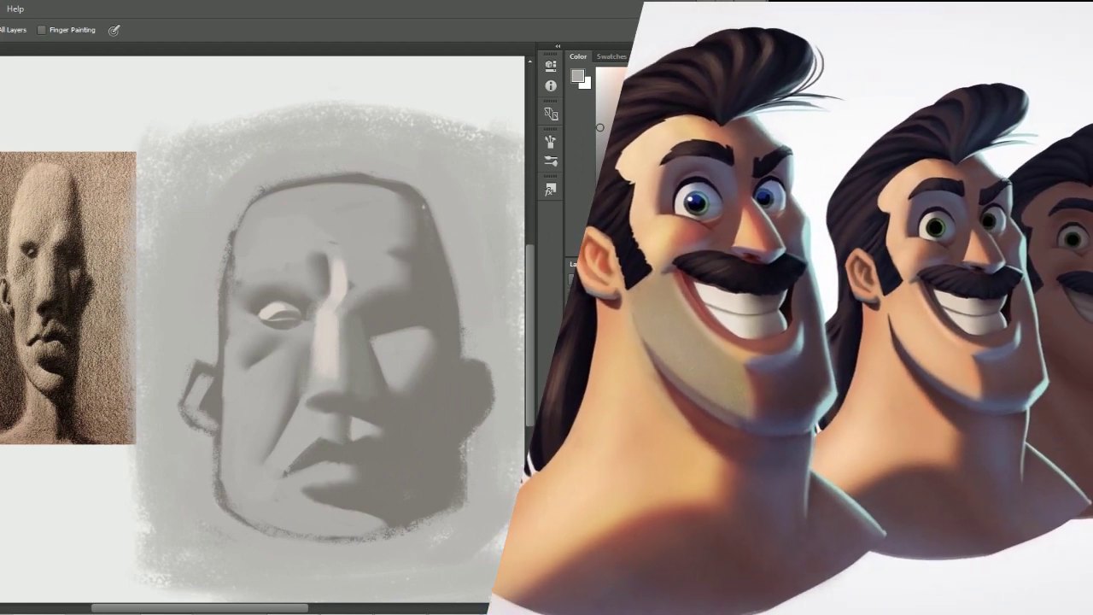
- Paint the light shape of the right eye and tone the pale nose highlight down to light grey
{"action": "key", "text": "b"}
{"action": "left_click", "coordinate": [390, 363], "text": "alt"}
{"action": "left_click_drag", "start_coordinate": [376, 313], "coordinate": [396, 311]}
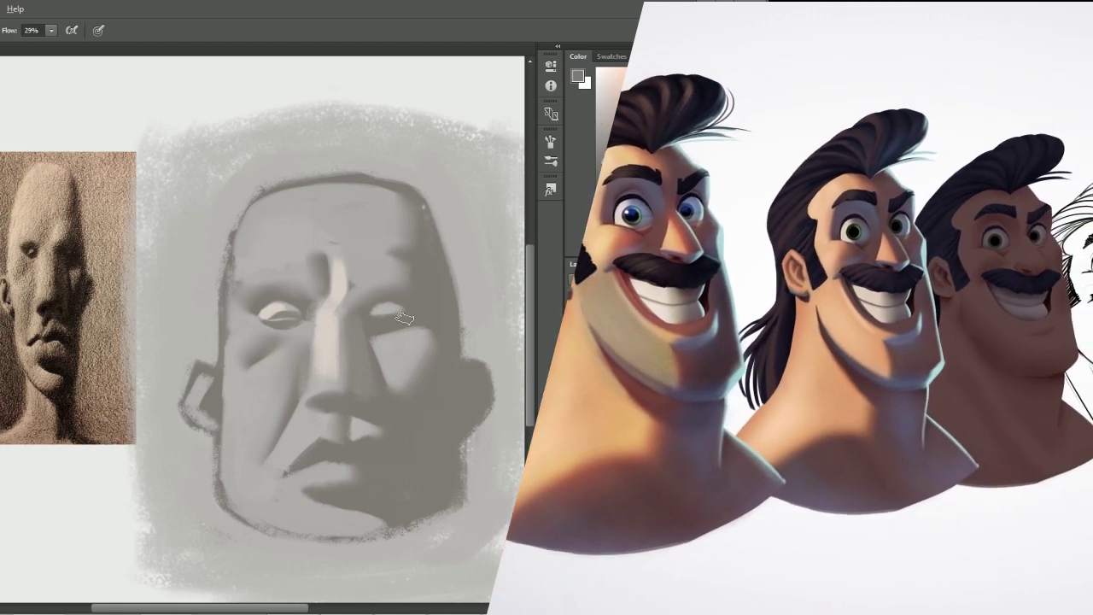
{"action": "mouse_move", "coordinate": [320, 385]}
{"action": "left_mouse_down"}
{"action": "mouse_move", "coordinate": [321, 313]}
{"action": "mouse_move", "coordinate": [340, 280]}
{"action": "mouse_move", "coordinate": [329, 384]}
{"action": "left_mouse_up"}
{"action": "mouse_move", "coordinate": [316, 329]}
{"action": "left_mouse_down"}
{"action": "mouse_move", "coordinate": [277, 367]}
{"action": "mouse_move", "coordinate": [282, 388]}
{"action": "left_mouse_up"}
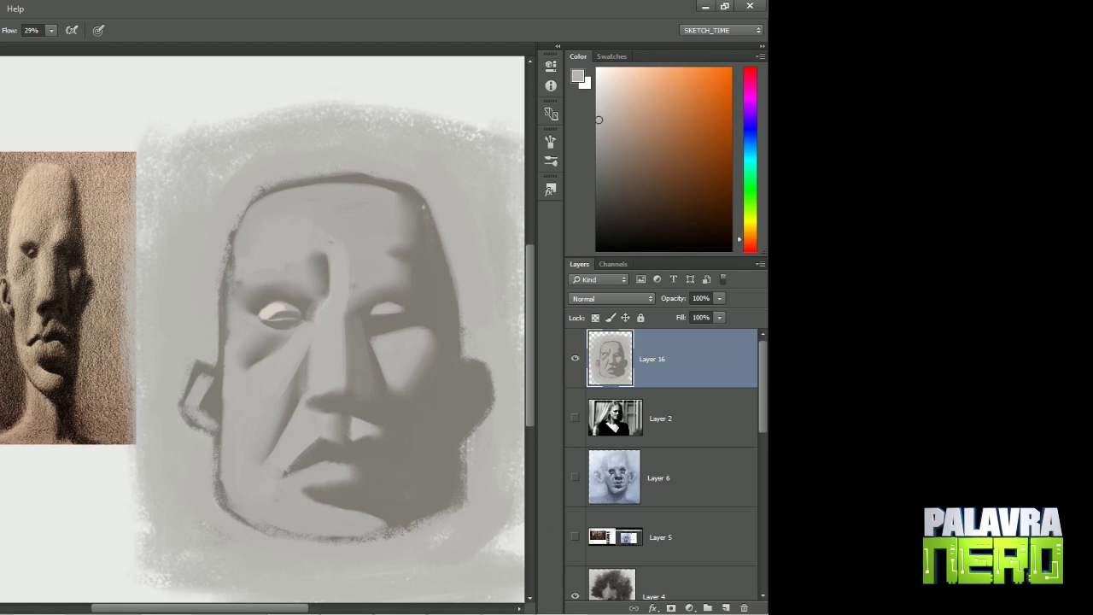
- Switch to the Chalky Square Painting brush and repaint the left eyeball in a muted sampled grey
{"action": "key", "text": "r"}
{"action": "right_click", "coordinate": [249, 181]}
{"action": "left_click", "coordinate": [344, 331]}
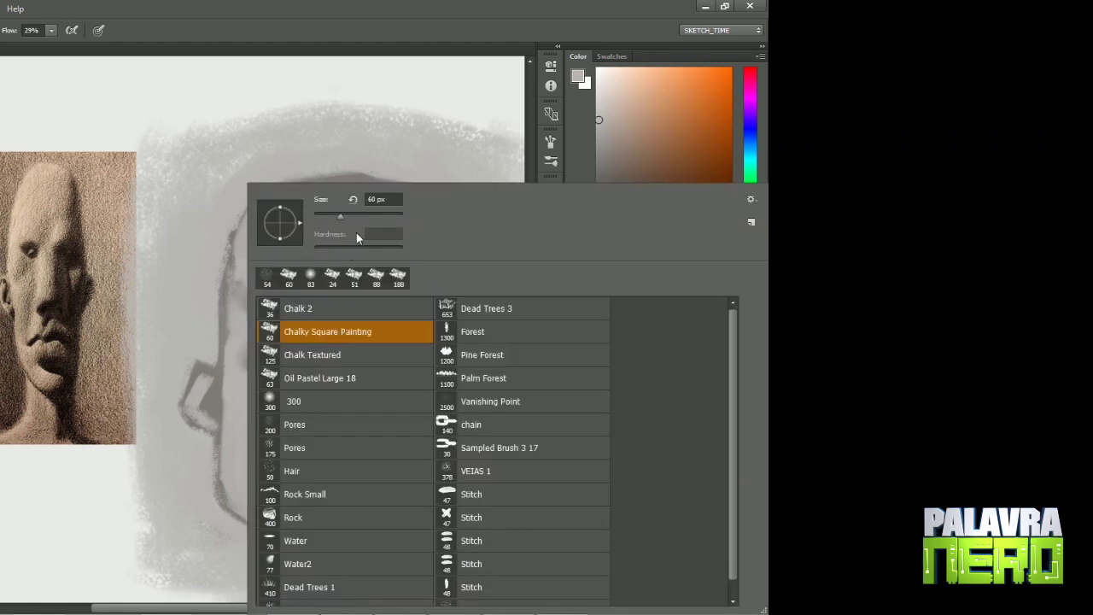
{"action": "key", "text": "Return"}
{"action": "left_click", "coordinate": [290, 307], "text": "alt"}
{"action": "left_click_drag", "start_coordinate": [260, 318], "coordinate": [294, 314]}
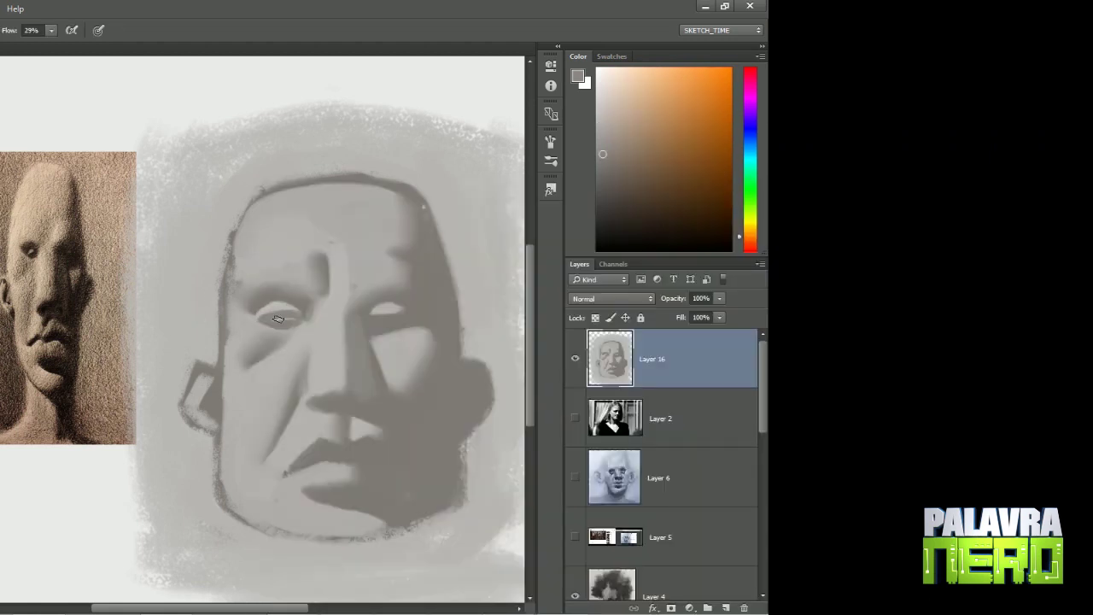
- Redefine the left eye's lids and outer corner with sampled light and dark greys
{"action": "left_click", "coordinate": [266, 313], "text": "alt"}
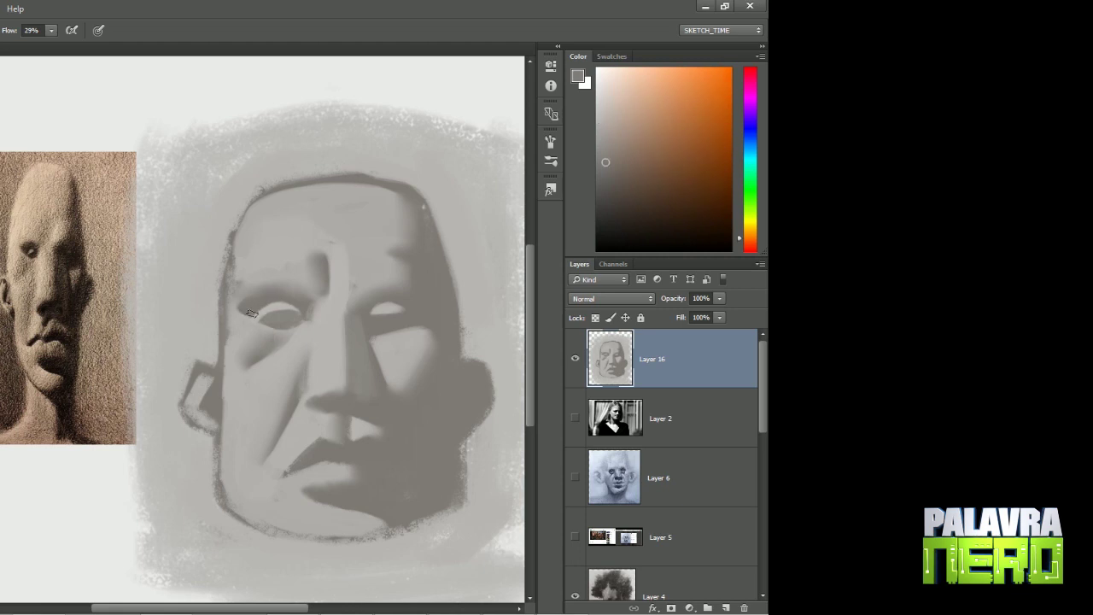
{"action": "left_click", "coordinate": [261, 318], "text": "alt"}
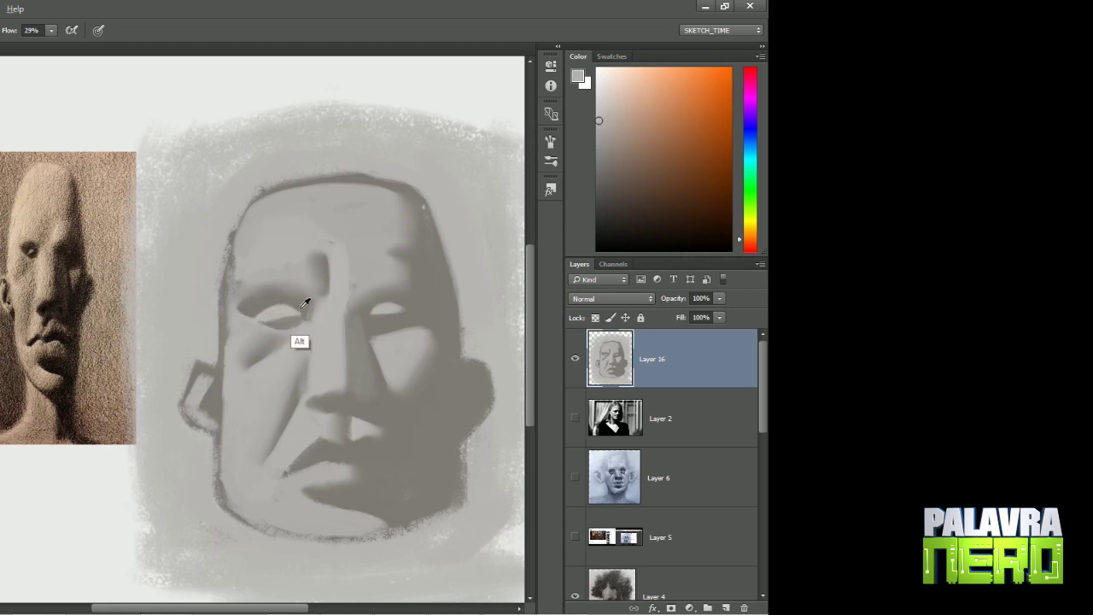
{"action": "left_click", "coordinate": [293, 310], "text": "alt"}
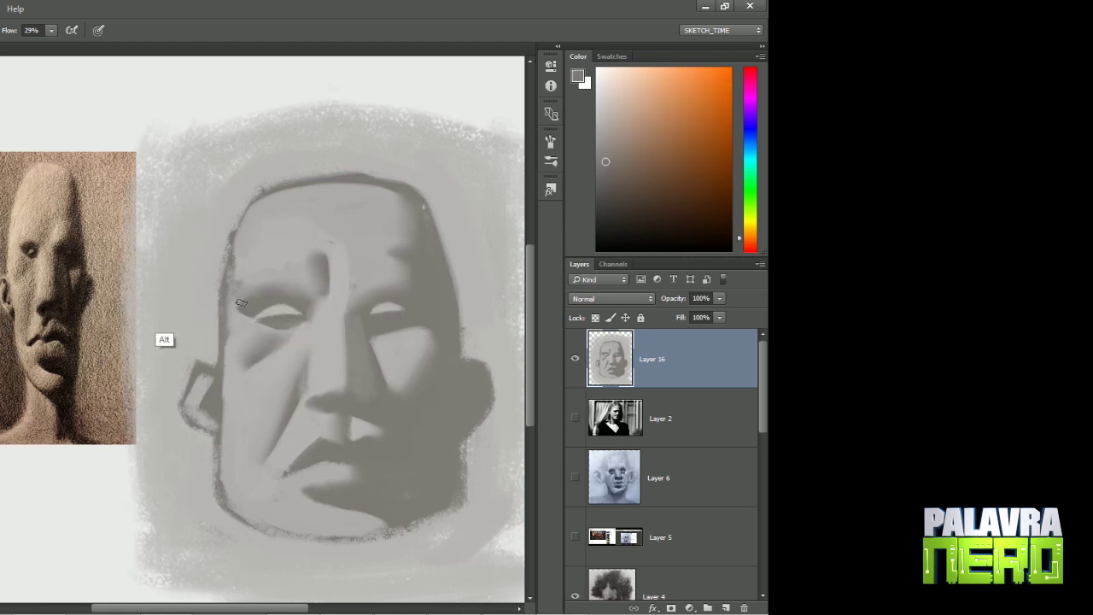
{"action": "key", "text": "r"}
- Paint the inner shape of the left ear and soften the dark outline along the temple and jaw
{"action": "key", "text": "b"}
{"action": "left_click_drag", "start_coordinate": [244, 239], "coordinate": [236, 251]}
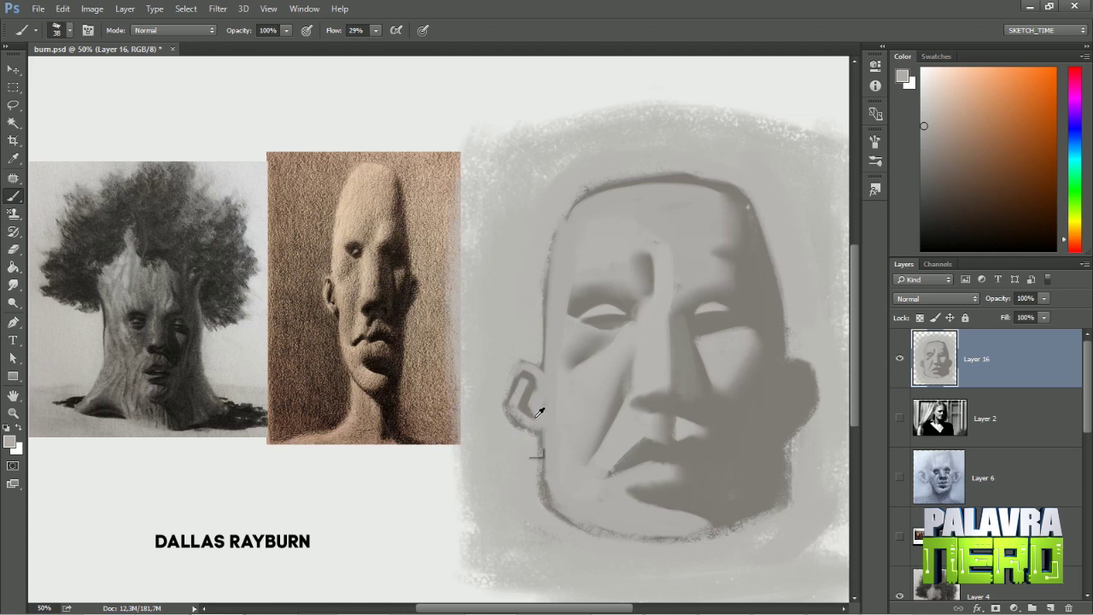
{"action": "mouse_move", "coordinate": [539, 412]}
{"action": "left_mouse_down"}
{"action": "mouse_move", "coordinate": [509, 416]}
{"action": "mouse_move", "coordinate": [549, 432]}
{"action": "mouse_move", "coordinate": [527, 425]}
{"action": "mouse_move", "coordinate": [590, 519]}
{"action": "left_mouse_up"}
{"action": "left_click", "coordinate": [522, 456], "text": "alt"}
{"action": "left_click", "coordinate": [538, 437], "text": "alt"}
{"action": "left_click", "coordinate": [541, 437], "text": "alt"}
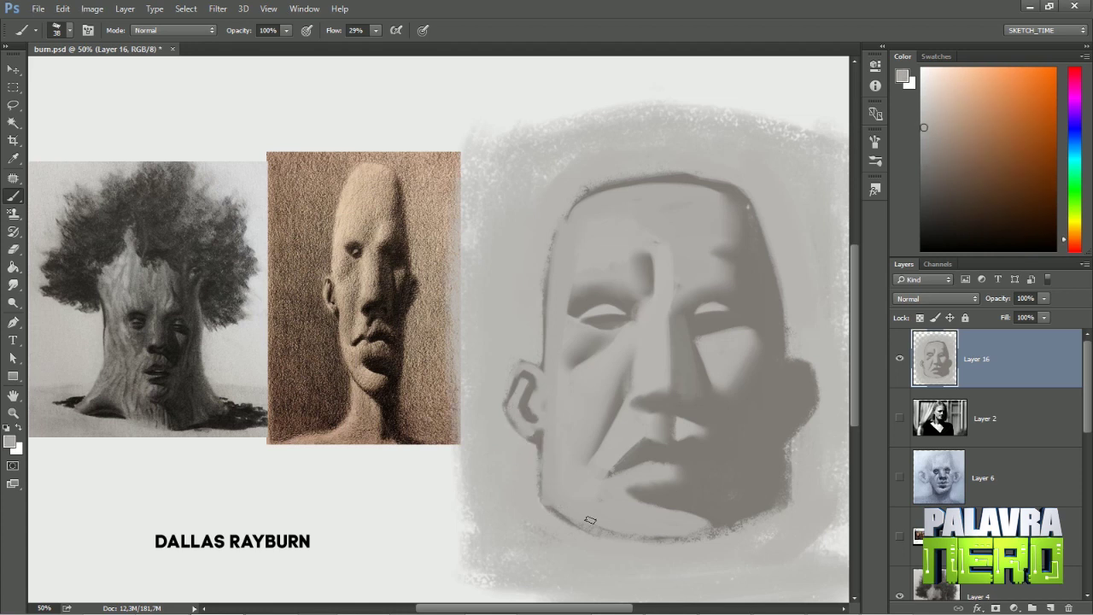
- Enlarge the brush to 102 px and paint a lighter grey background around the top, left side and chin of the head
{"action": "left_click", "coordinate": [588, 225], "text": "alt"}
{"action": "right_click", "coordinate": [571, 183]}
{"action": "double_click", "coordinate": [658, 253]}
{"action": "mouse_move", "coordinate": [513, 163]}
{"action": "left_mouse_down"}
{"action": "mouse_move", "coordinate": [534, 267]}
{"action": "mouse_move", "coordinate": [556, 210]}
{"action": "mouse_move", "coordinate": [635, 165]}
{"action": "mouse_move", "coordinate": [710, 174]}
{"action": "left_mouse_up"}
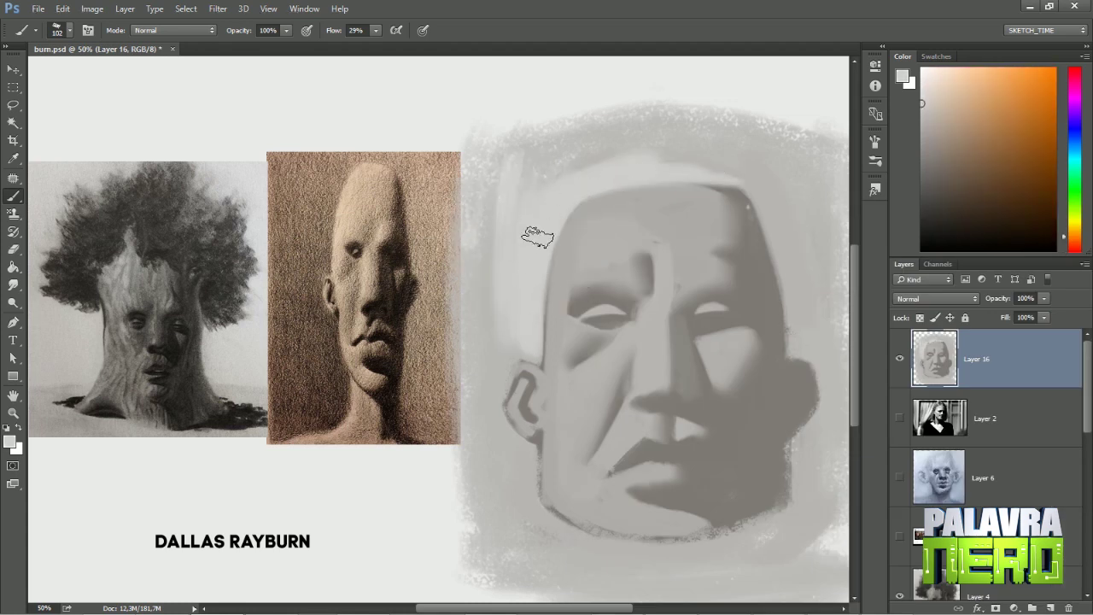
{"action": "mouse_move", "coordinate": [537, 237]}
{"action": "left_mouse_down"}
{"action": "mouse_move", "coordinate": [488, 370]}
{"action": "mouse_move", "coordinate": [495, 429]}
{"action": "mouse_move", "coordinate": [520, 503]}
{"action": "mouse_move", "coordinate": [586, 541]}
{"action": "mouse_move", "coordinate": [495, 324]}
{"action": "mouse_move", "coordinate": [610, 140]}
{"action": "mouse_move", "coordinate": [654, 546]}
{"action": "mouse_move", "coordinate": [569, 528]}
{"action": "left_mouse_up"}
- Set the Chalky Square Painting brush to 15 px with a near-black foreground colour
{"action": "left_click", "coordinate": [645, 309], "text": "alt"}
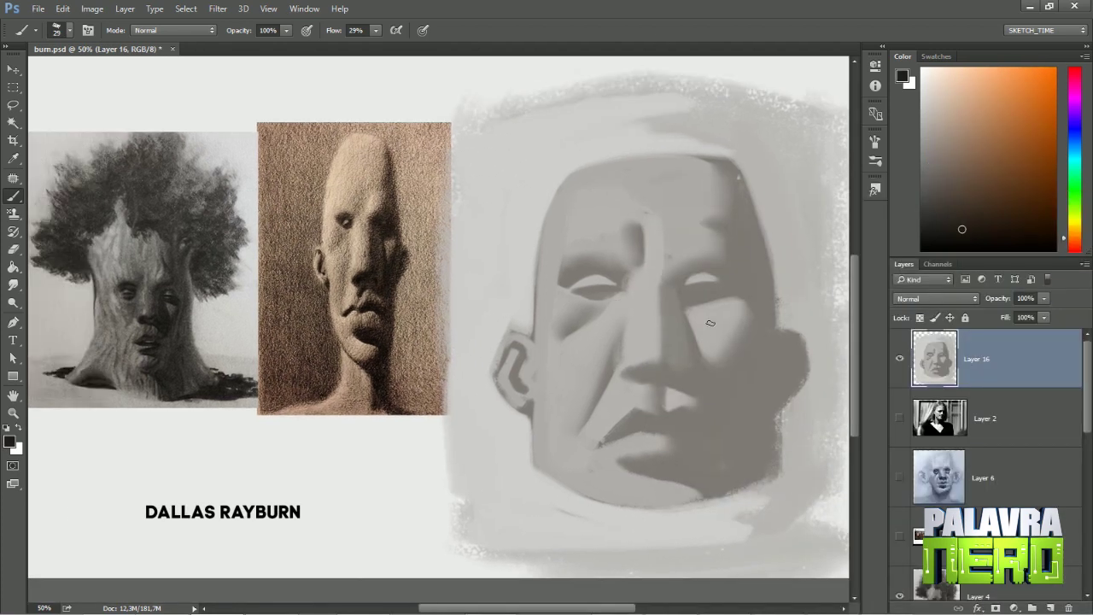
{"action": "right_click", "coordinate": [644, 216]}
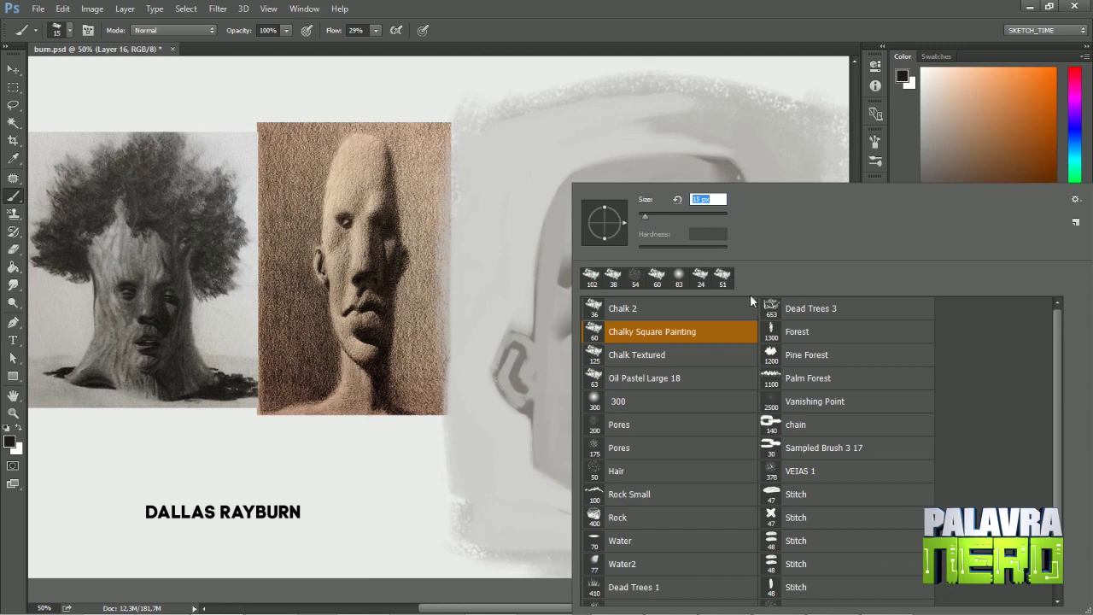
{"action": "key", "text": "Return"}
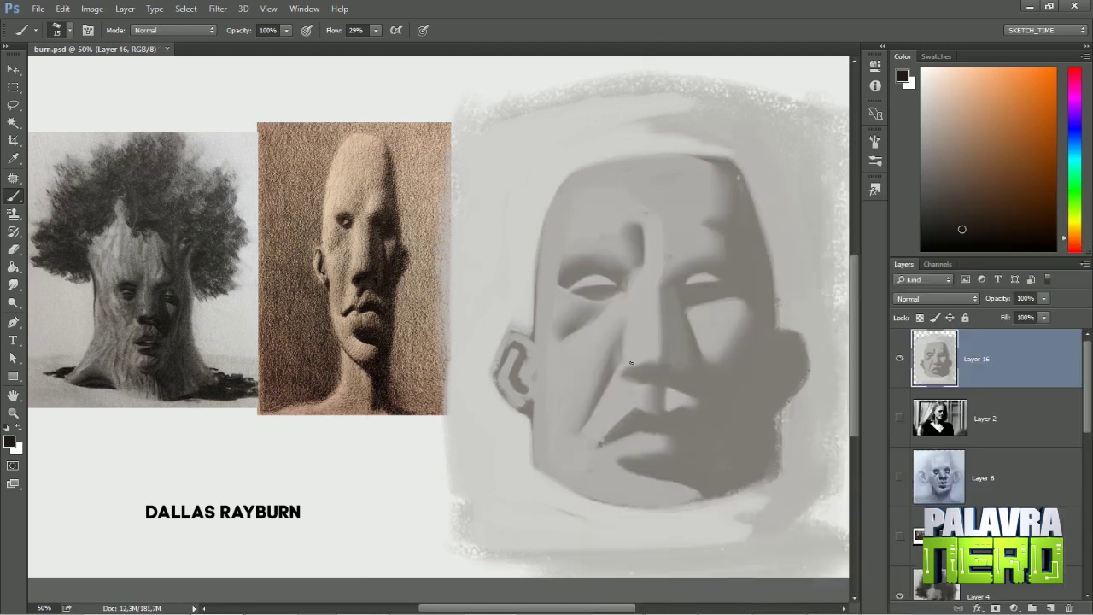
- Refine the base of the nose with sampled greys and darken the left ear's inner creases with near-black
{"action": "left_click", "coordinate": [651, 377], "text": "alt"}
{"action": "left_click", "coordinate": [642, 381], "text": "alt"}
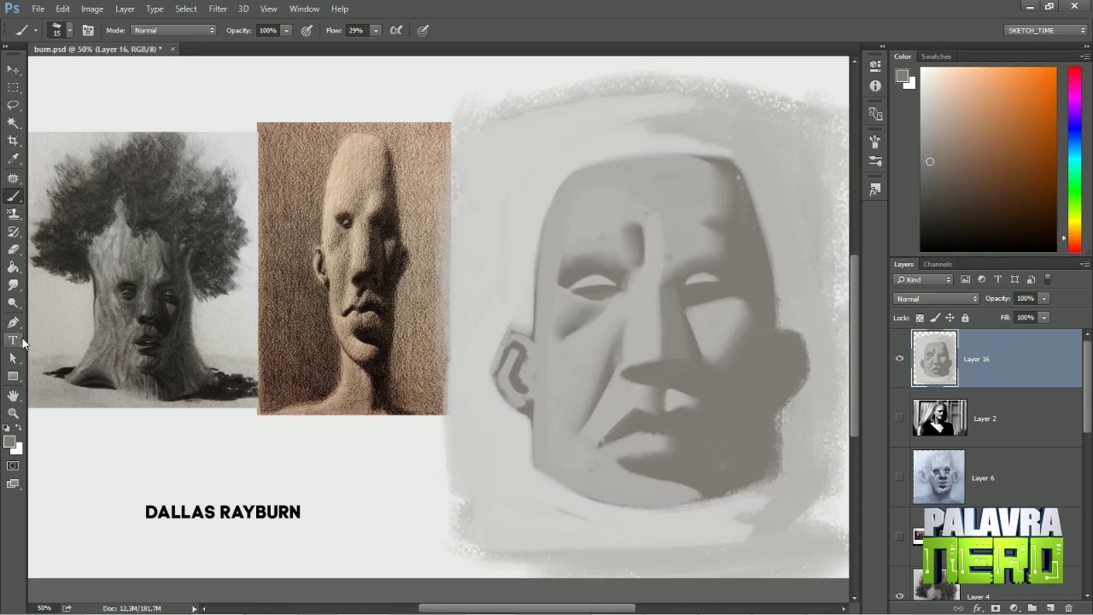
{"action": "key", "text": "r"}
{"action": "key", "text": "b"}
{"action": "left_click", "coordinate": [626, 390], "text": "alt"}
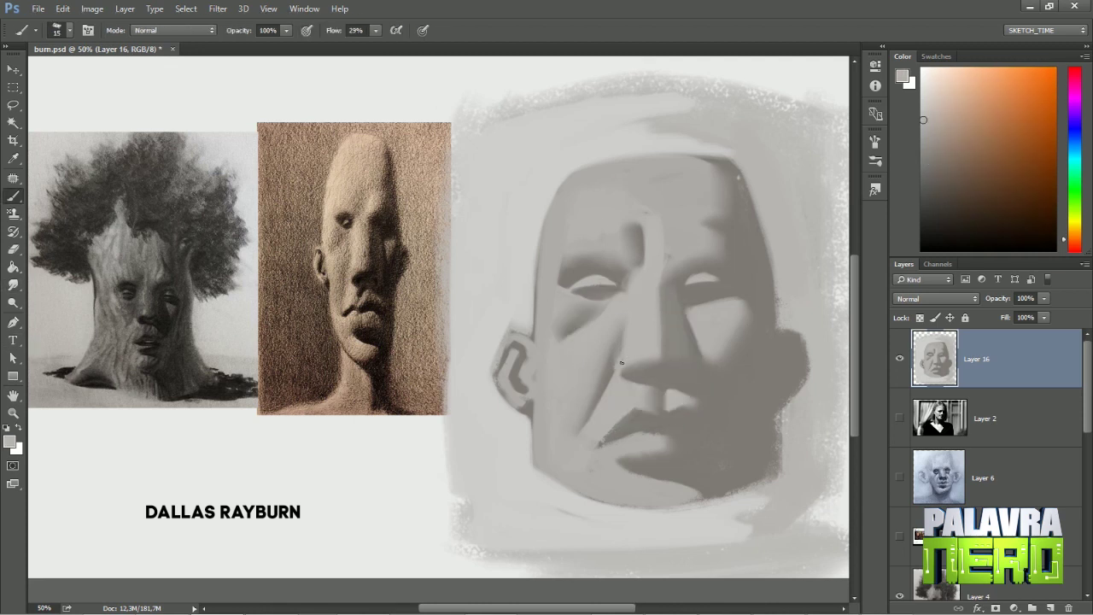
{"action": "left_click", "coordinate": [700, 373], "text": "alt"}
{"action": "left_click", "coordinate": [954, 217]}
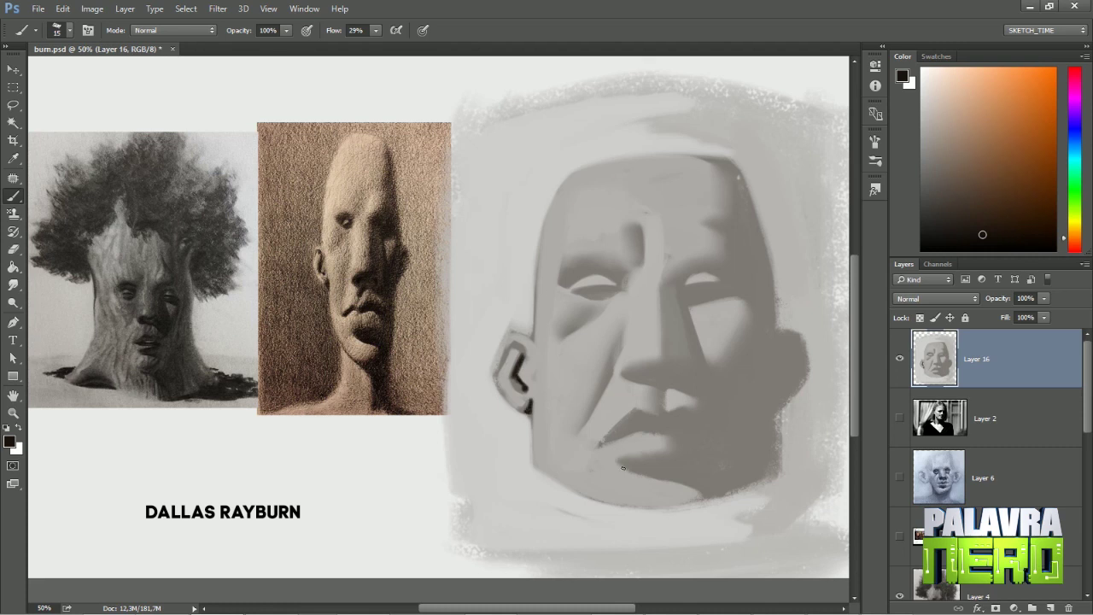
- Try near-black accents on the nostrils, mouth line, upper eyelids and right ear on a new layer
{"action": "left_click", "coordinate": [1049, 607]}
{"action": "left_click_drag", "start_coordinate": [634, 376], "coordinate": [689, 375]}
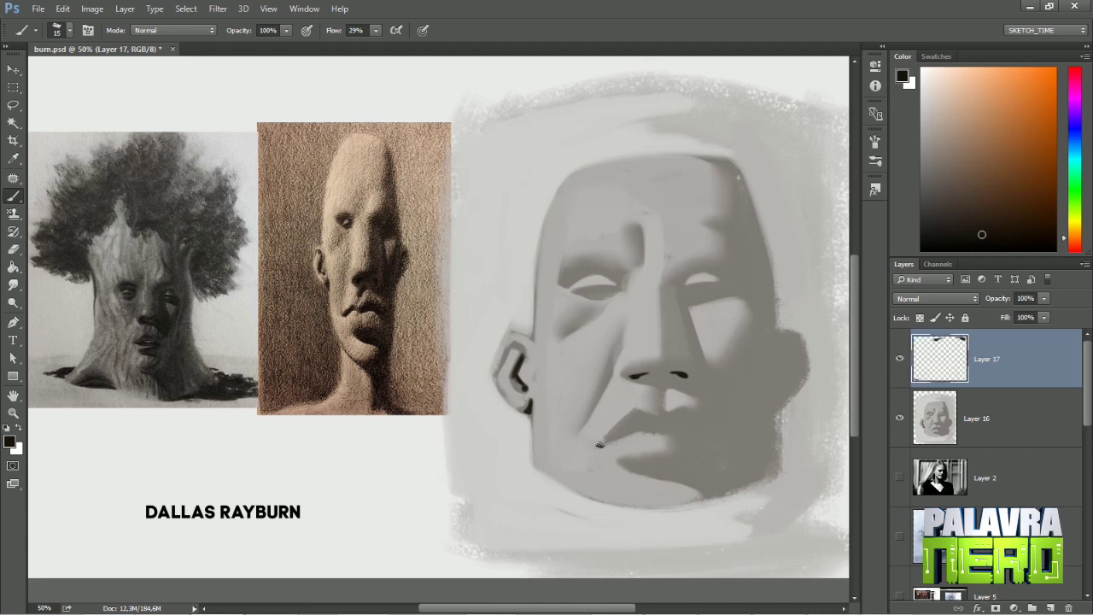
{"action": "left_click_drag", "start_coordinate": [681, 426], "coordinate": [711, 440]}
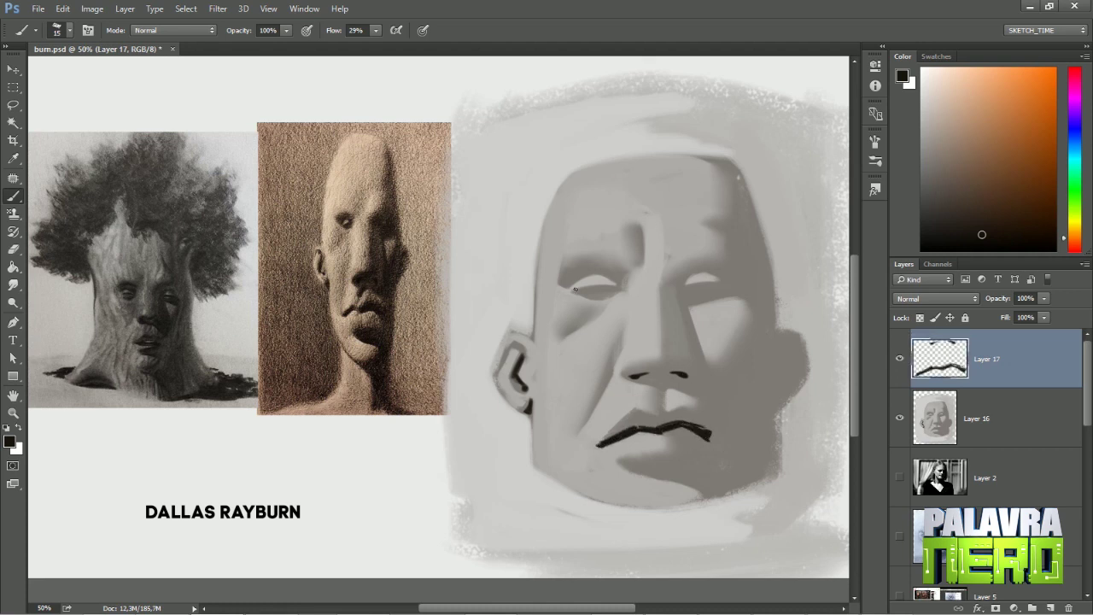
{"action": "left_click_drag", "start_coordinate": [565, 285], "coordinate": [596, 275]}
{"action": "left_click_drag", "start_coordinate": [678, 284], "coordinate": [724, 276]}
{"action": "mouse_move", "coordinate": [775, 319]}
{"action": "left_mouse_down"}
{"action": "mouse_move", "coordinate": [784, 376]}
{"action": "mouse_move", "coordinate": [774, 404]}
{"action": "left_mouse_up"}
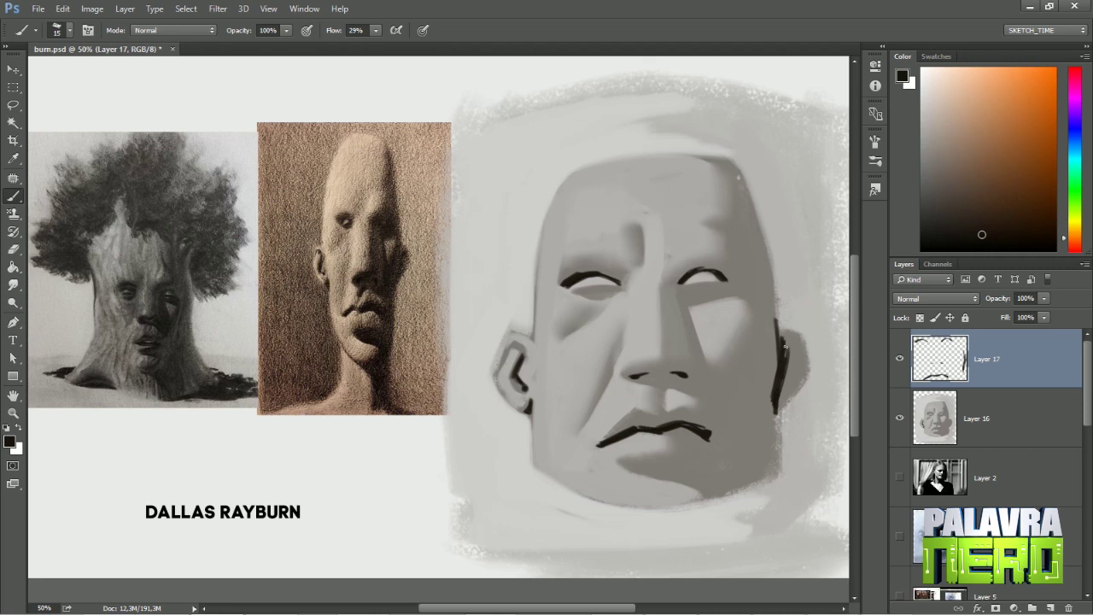
{"action": "left_click_drag", "start_coordinate": [800, 360], "coordinate": [774, 404]}
- Try softening the dark mouth, eyelid and right-ear accents with the Smudge tool at 68% strength
{"action": "key", "text": "r"}
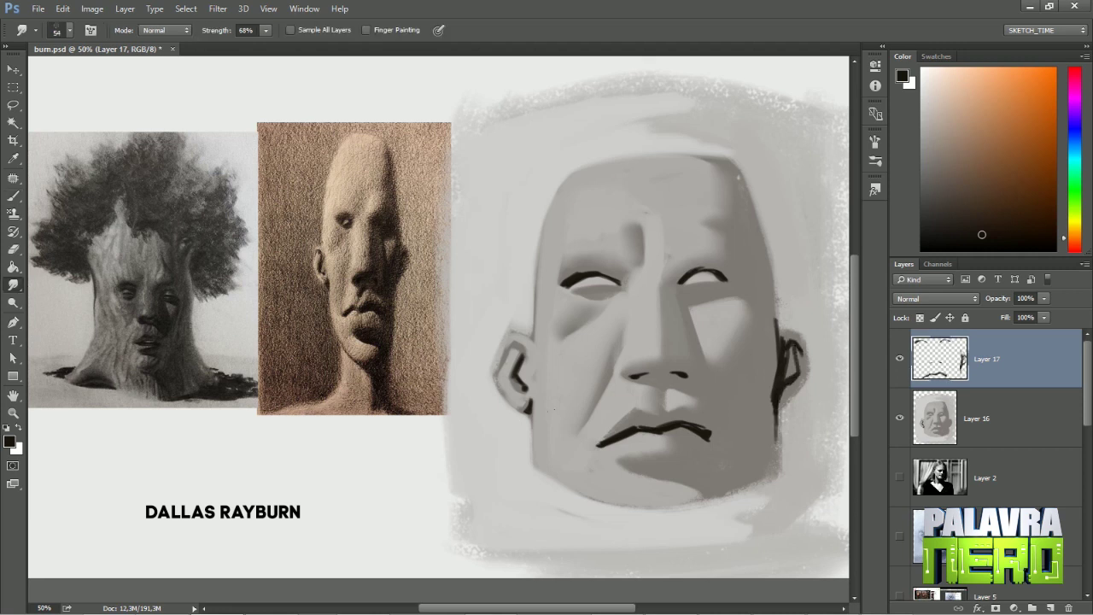
{"action": "mouse_move", "coordinate": [598, 442]}
{"action": "left_mouse_down"}
{"action": "mouse_move", "coordinate": [675, 425]}
{"action": "mouse_move", "coordinate": [713, 437]}
{"action": "left_mouse_up"}
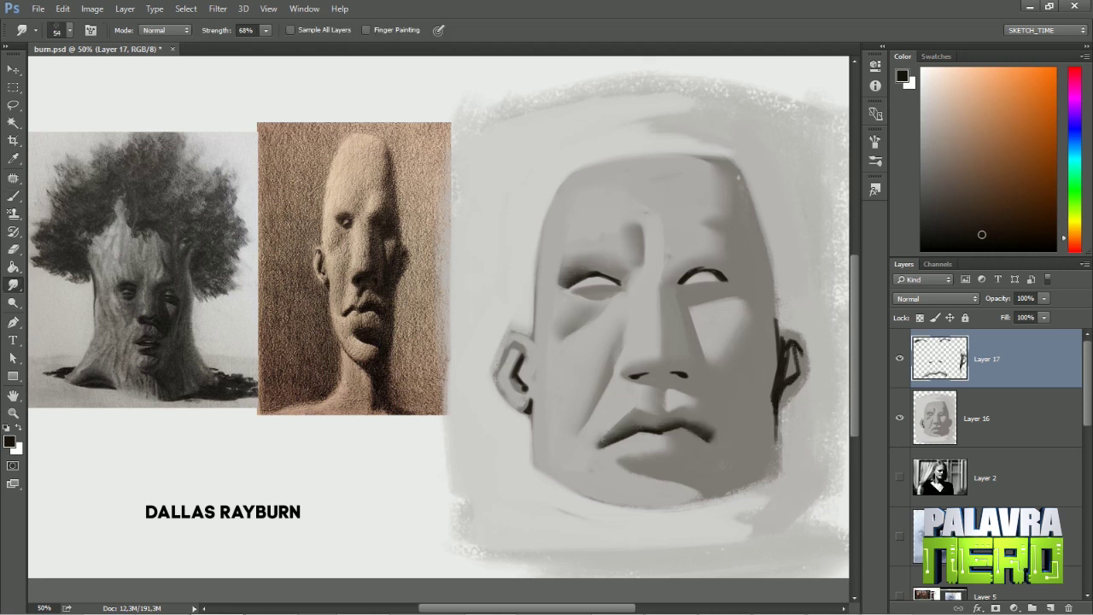
{"action": "left_click_drag", "start_coordinate": [586, 275], "coordinate": [728, 276]}
{"action": "key", "text": "b"}
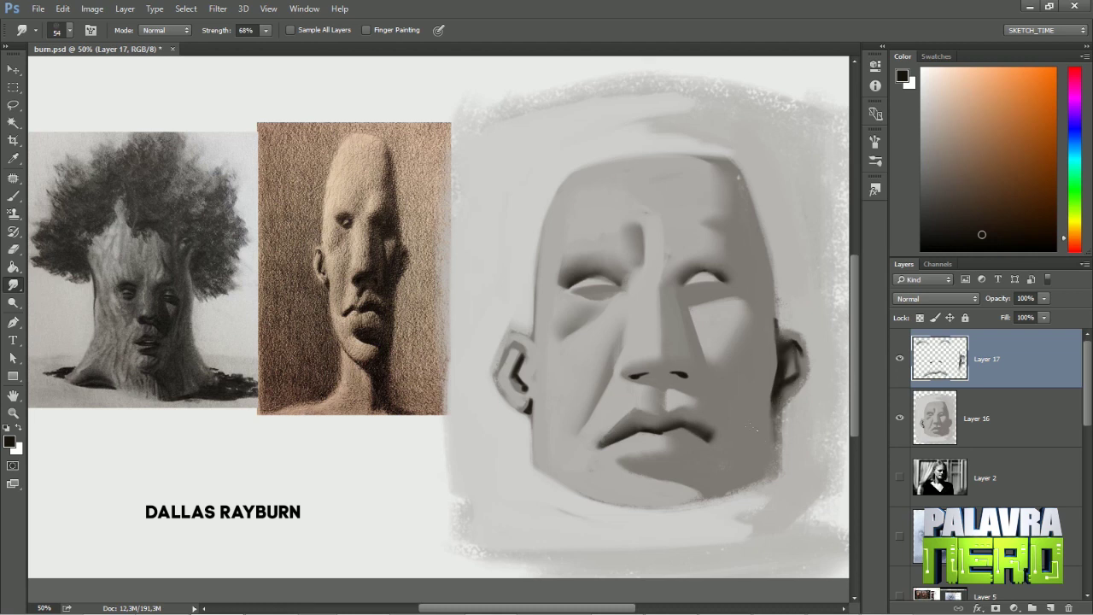
- Try outlining the lower edges of both eyes with sampled dark greys, and delete the accent layer
{"action": "left_click_drag", "start_coordinate": [602, 278], "coordinate": [601, 284]}
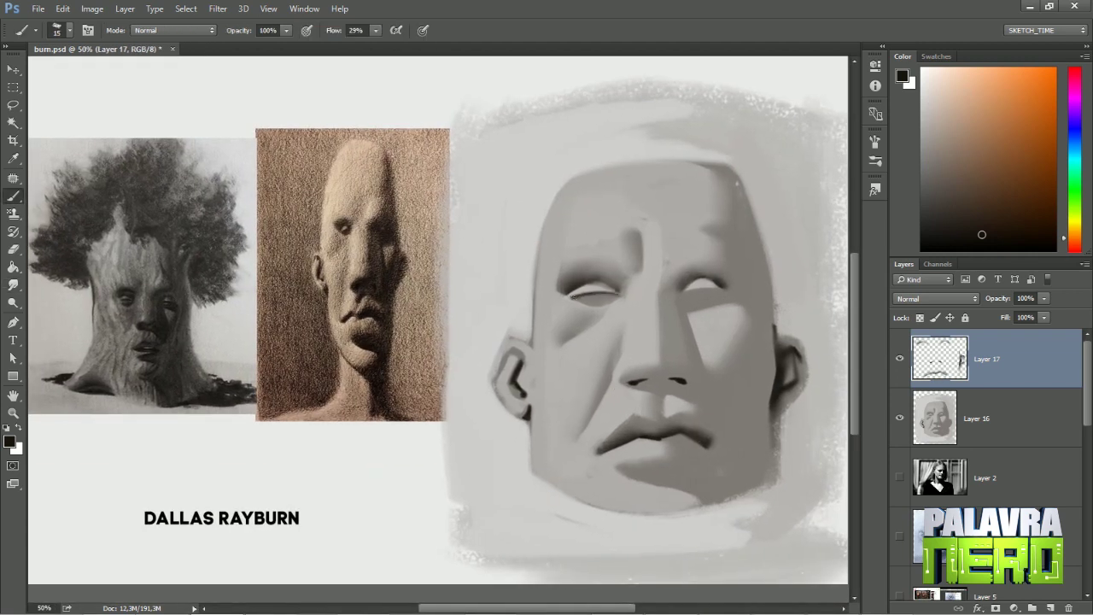
{"action": "left_click", "coordinate": [580, 298], "text": "alt"}
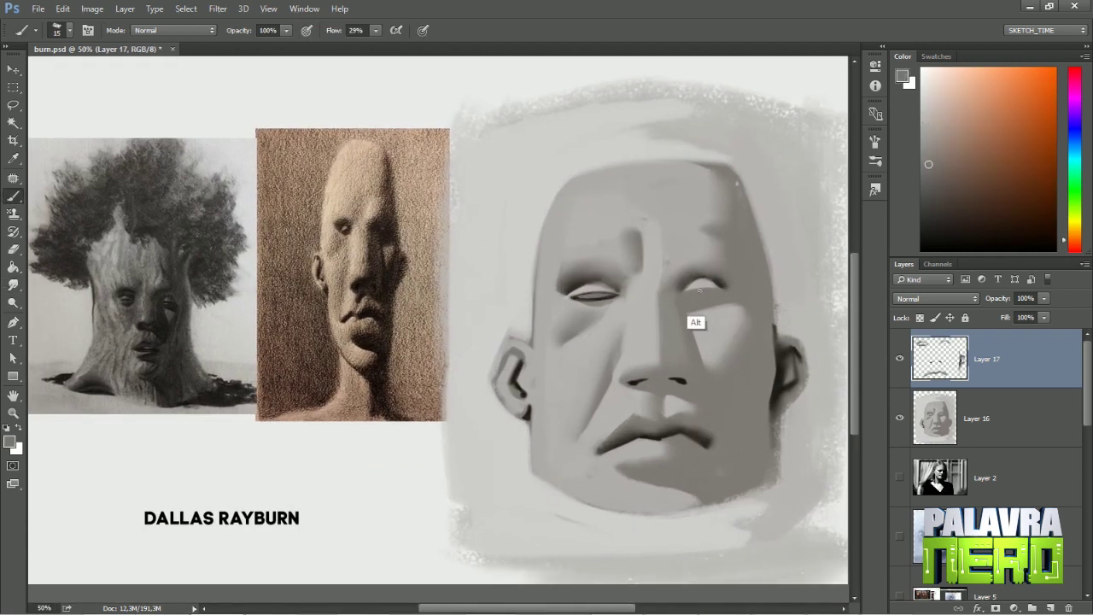
{"action": "left_click", "coordinate": [600, 286], "text": "alt"}
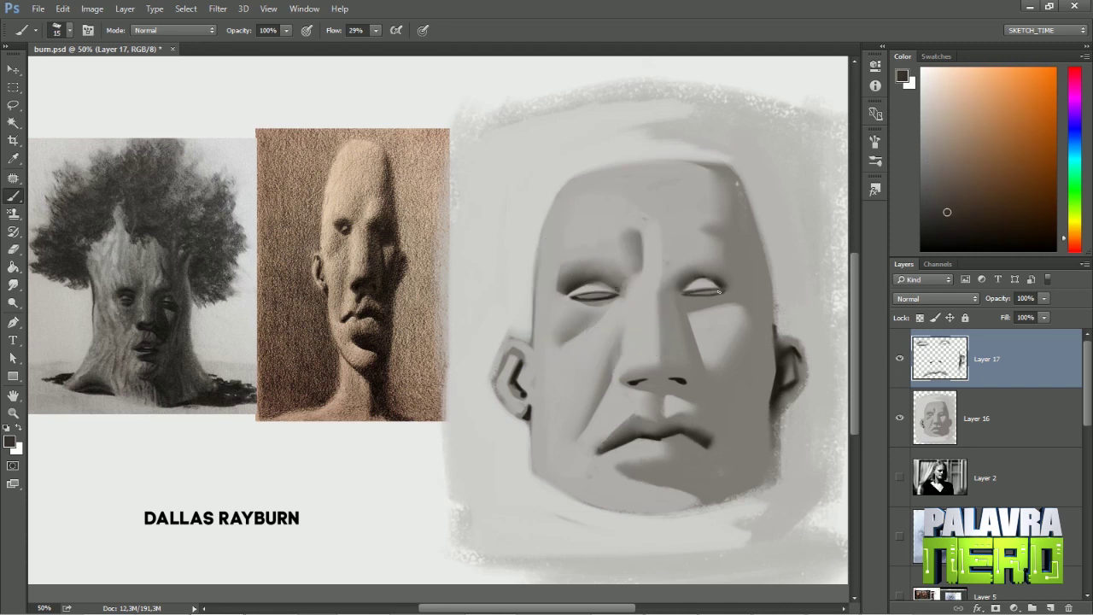
{"action": "key", "text": "Delete"}
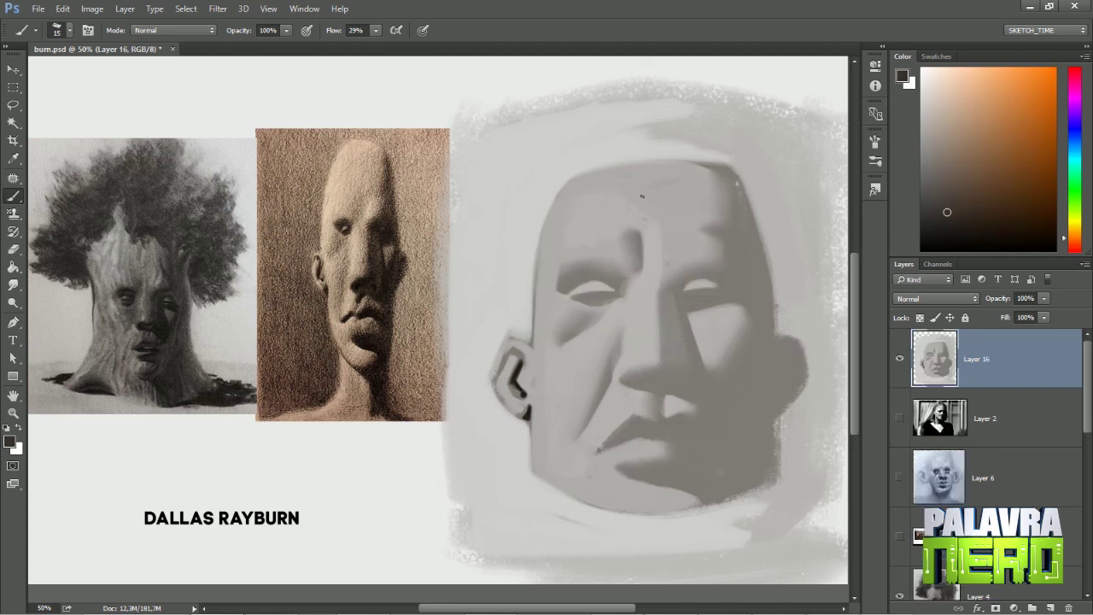
- Soften the left ear with a sampled light grey and raise the painting's contrast using Levels with input black 81 and white 211
{"action": "left_click", "coordinate": [621, 438], "text": "alt"}
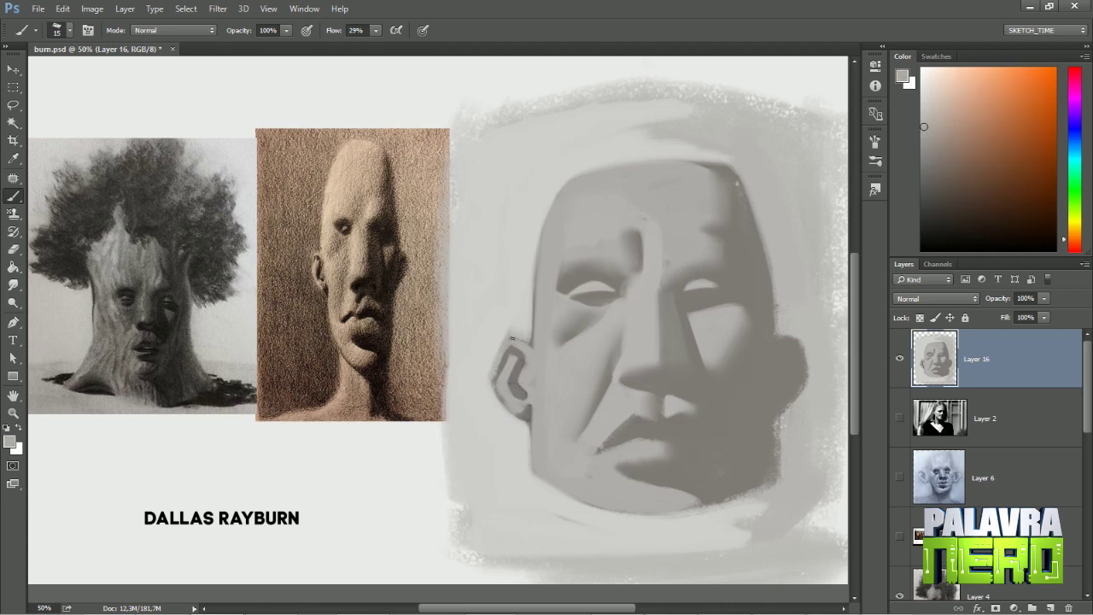
{"action": "key", "text": "ctrl+l"}
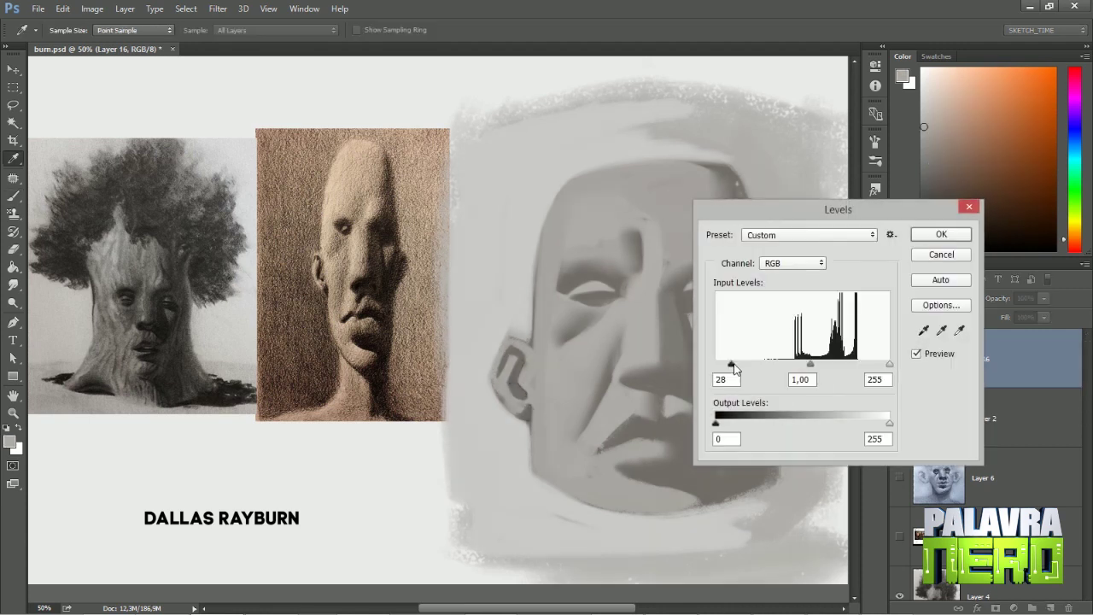
{"action": "mouse_move", "coordinate": [732, 365]}
{"action": "left_mouse_down"}
{"action": "mouse_move", "coordinate": [771, 368]}
{"action": "mouse_move", "coordinate": [758, 368]}
{"action": "left_mouse_up"}
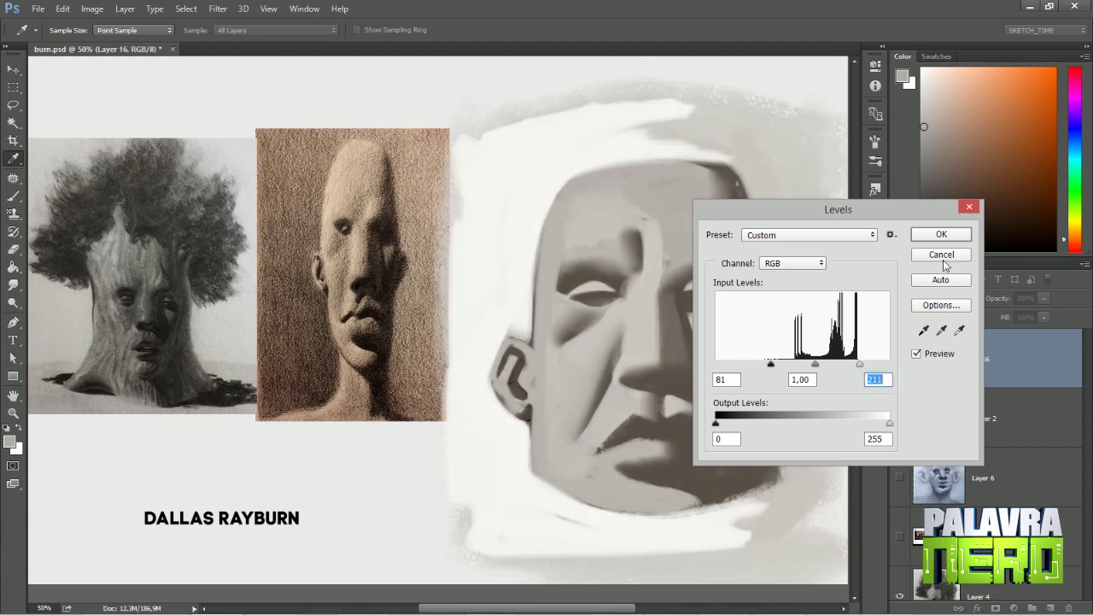
{"action": "key", "text": "Return"}
{"action": "key", "text": "b"}
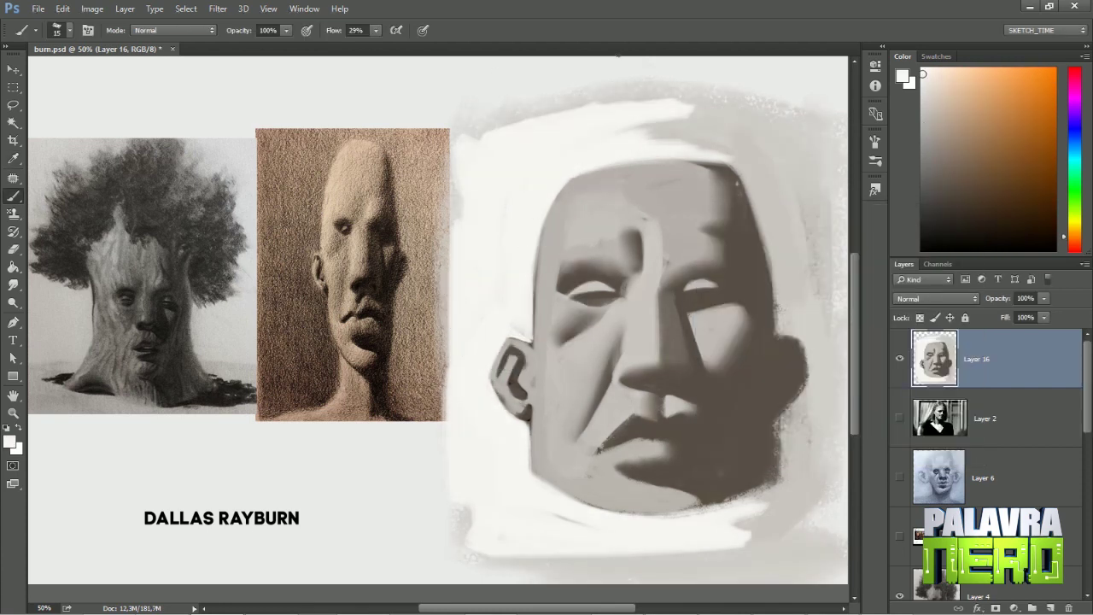
- Whiten the background around the head with a 182 px brush and define the right ear's edge in dark grey at 32 px
{"action": "right_click", "coordinate": [574, 183]}
{"action": "key", "text": "Return"}
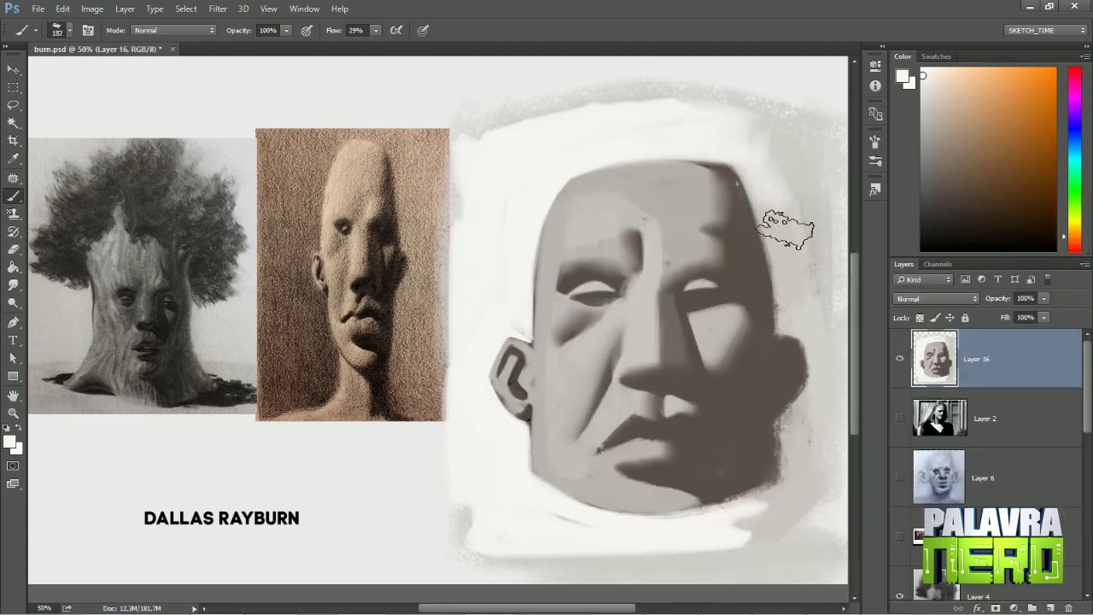
{"action": "left_click", "coordinate": [769, 116], "text": "alt"}
{"action": "right_click", "coordinate": [756, 244]}
{"action": "key", "text": "Return"}
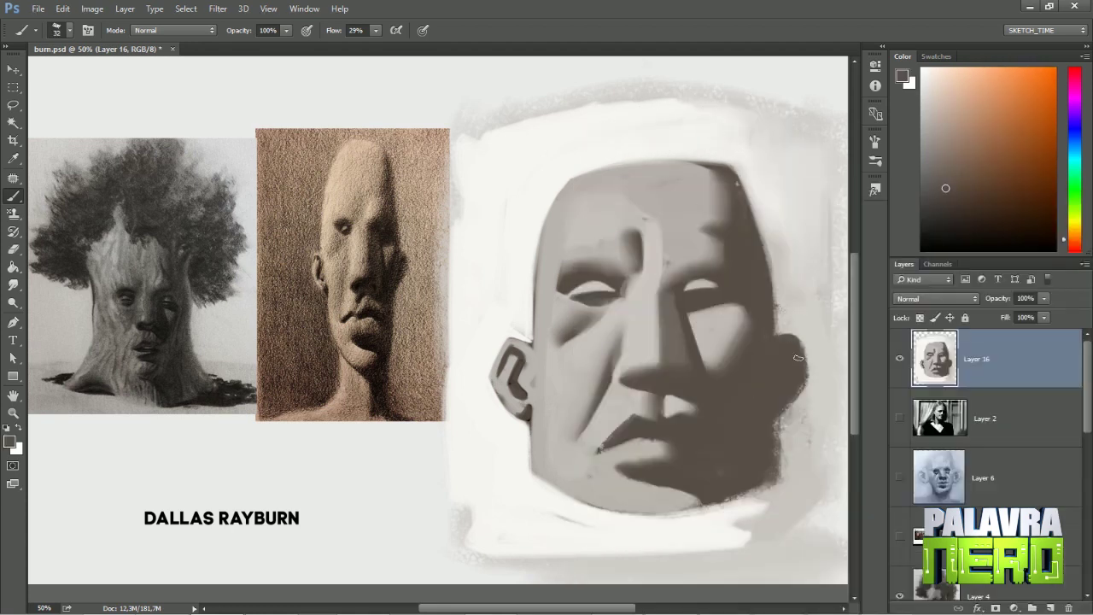
- Clean up the background beside and below the jaw with sampled light tones at 145 px and 40 px brush sizes
{"action": "left_click", "coordinate": [777, 435], "text": "alt"}
{"action": "right_click", "coordinate": [772, 530]}
{"action": "key", "text": "Return"}
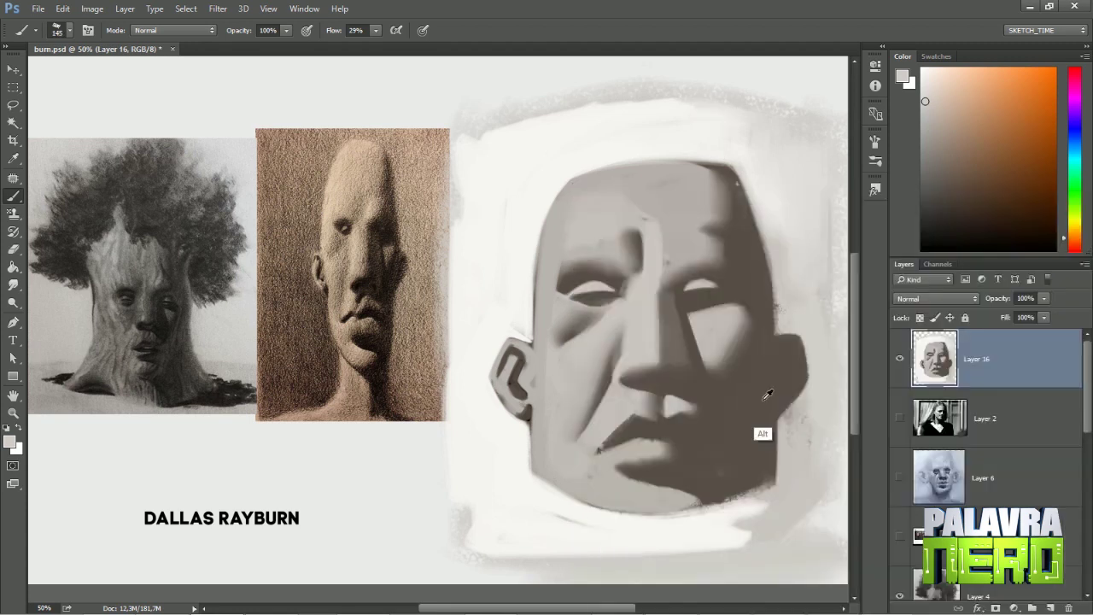
{"action": "left_click", "coordinate": [539, 511], "text": "alt"}
{"action": "right_click", "coordinate": [568, 521]}
{"action": "key", "text": "Return"}
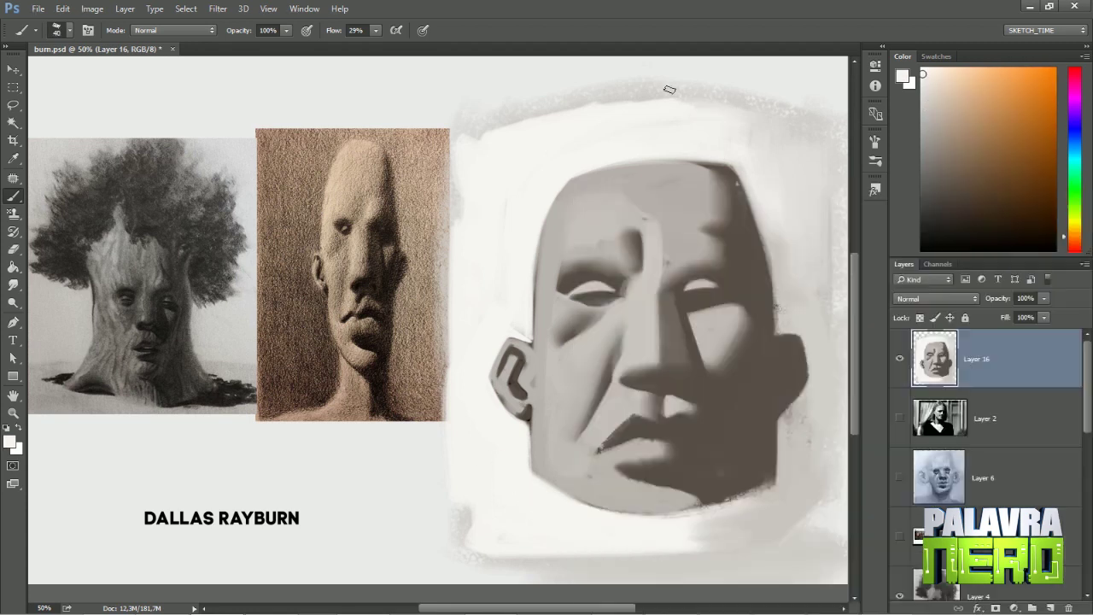
- Soften the nose's shadow edge and paint mid-grey planes over the right eye and the lips
{"action": "key", "text": "r"}
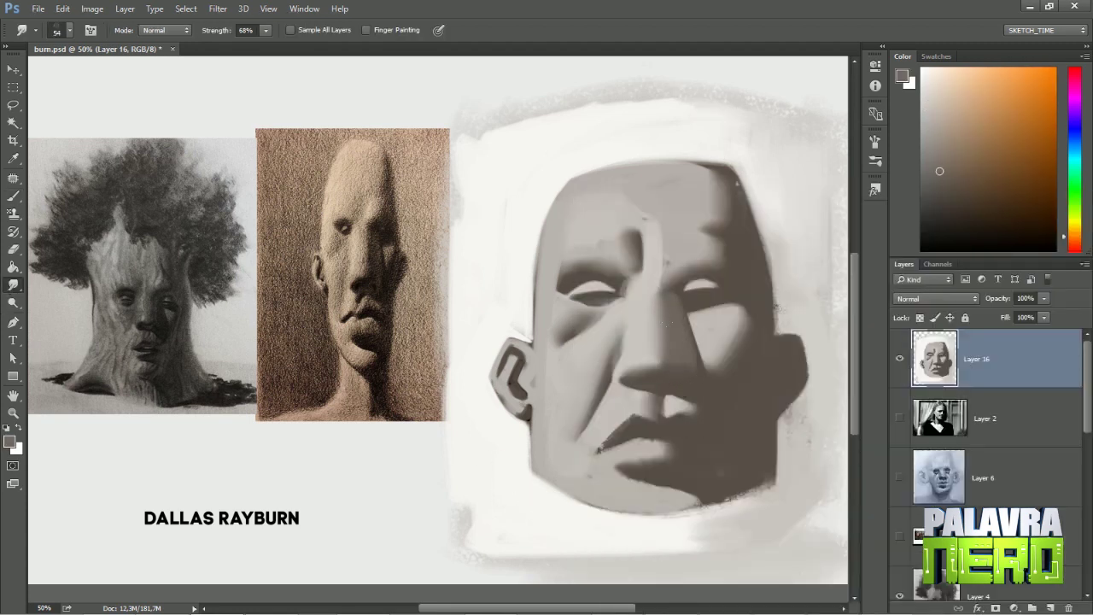
{"action": "key", "text": "b"}
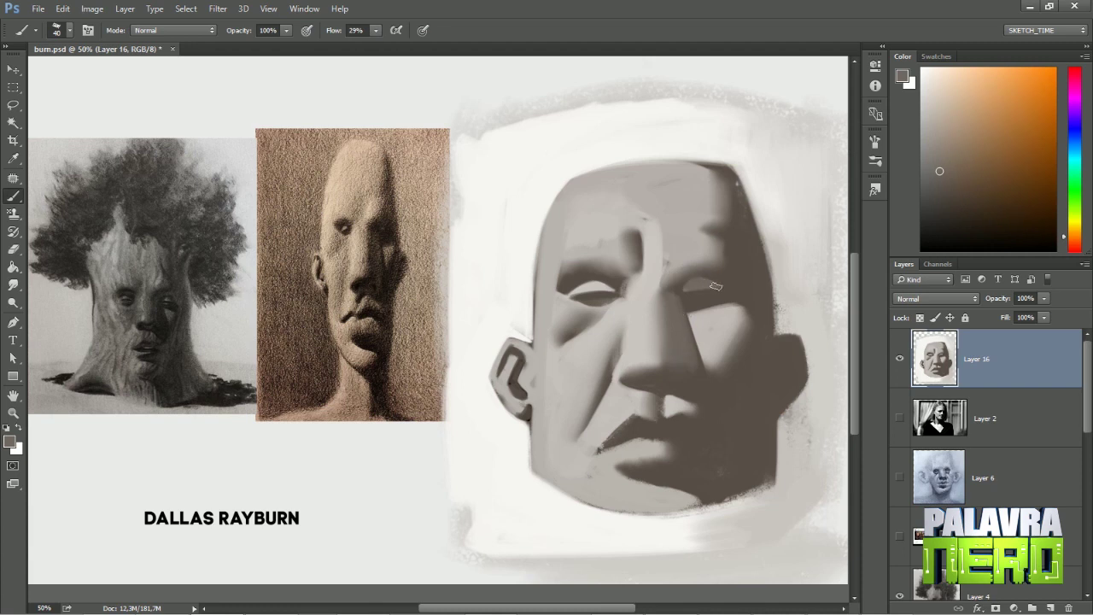
{"action": "left_click_drag", "start_coordinate": [646, 431], "coordinate": [688, 433]}
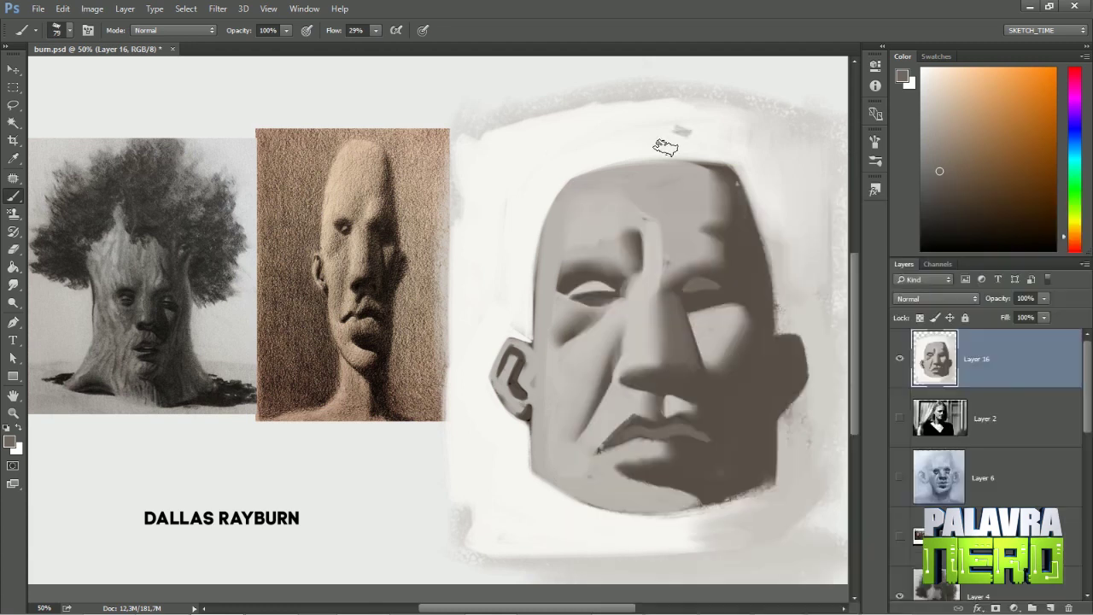
- Paint mid-grey reflected light over the right cheek and jaw at 79 px and model the right ear's inner shape at 27 px
{"action": "mouse_move", "coordinate": [736, 391]}
{"action": "left_mouse_down"}
{"action": "mouse_move", "coordinate": [743, 435]}
{"action": "mouse_move", "coordinate": [762, 348]}
{"action": "mouse_move", "coordinate": [759, 474]}
{"action": "mouse_move", "coordinate": [677, 477]}
{"action": "mouse_move", "coordinate": [673, 457]}
{"action": "mouse_move", "coordinate": [723, 476]}
{"action": "left_mouse_up"}
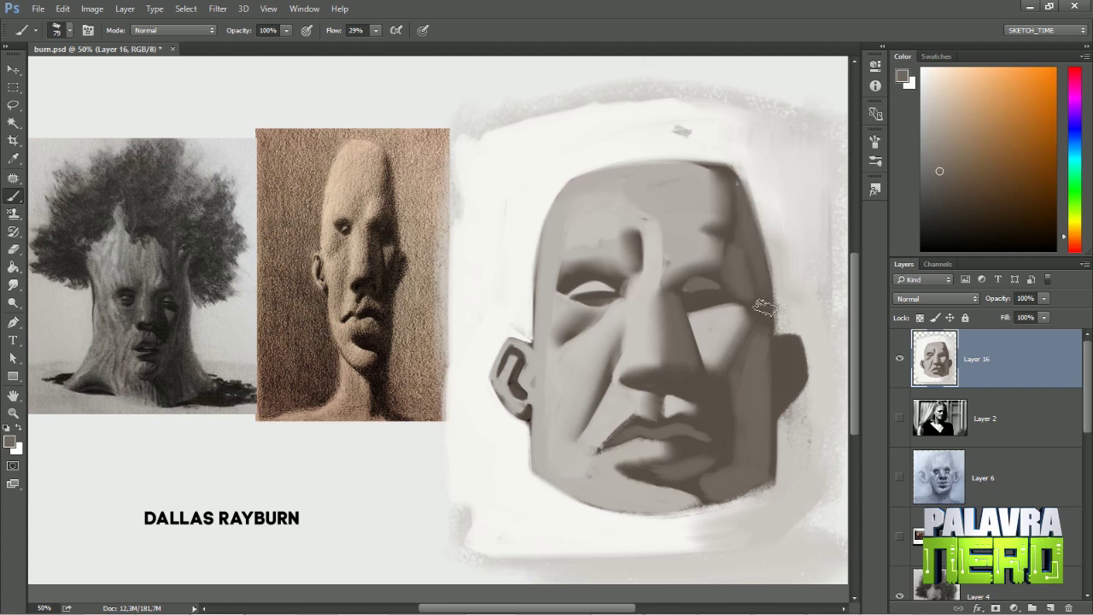
{"action": "key", "text": "r"}
{"action": "mouse_move", "coordinate": [774, 406]}
{"action": "left_mouse_down"}
{"action": "mouse_move", "coordinate": [781, 375]}
{"action": "mouse_move", "coordinate": [781, 397]}
{"action": "left_mouse_up"}
{"action": "right_click", "coordinate": [791, 391]}
{"action": "double_click", "coordinate": [720, 256]}
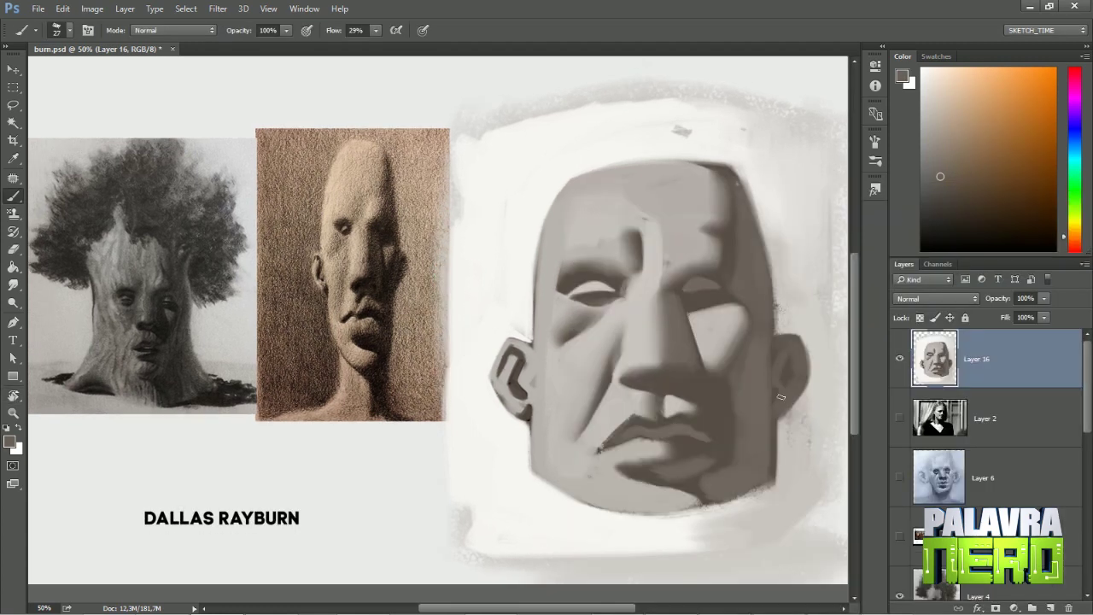
- Refine the right eye's upper lid with a sampled dark grey and smudge the left brow shadow softer
{"action": "key", "text": "shift+r"}
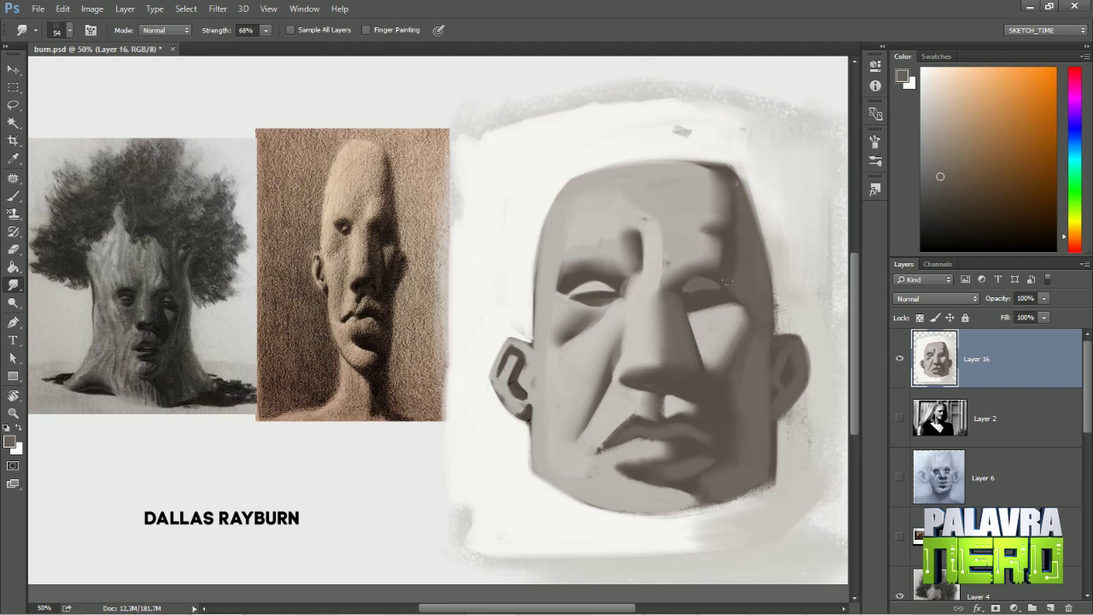
{"action": "key", "text": "b"}
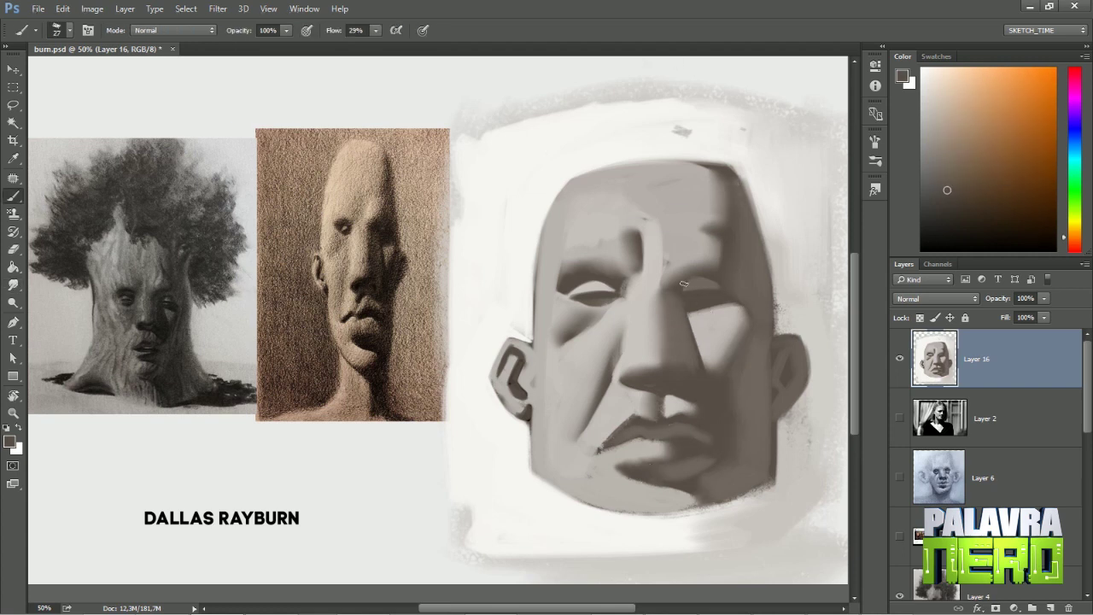
{"action": "left_click", "coordinate": [684, 283], "text": "alt"}
{"action": "key", "text": "r"}
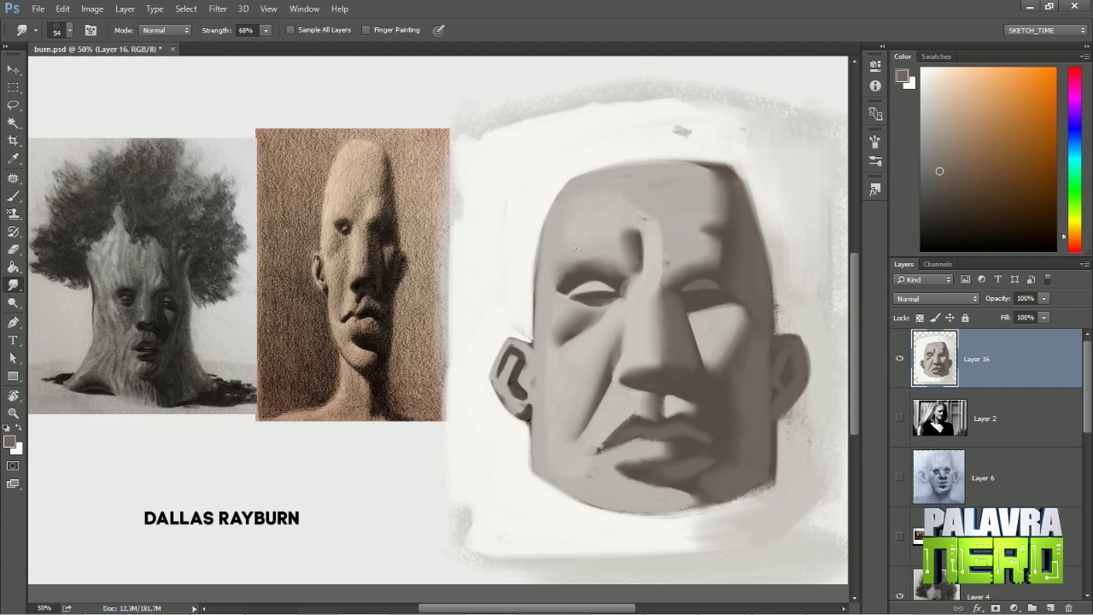
{"action": "key", "text": "b"}
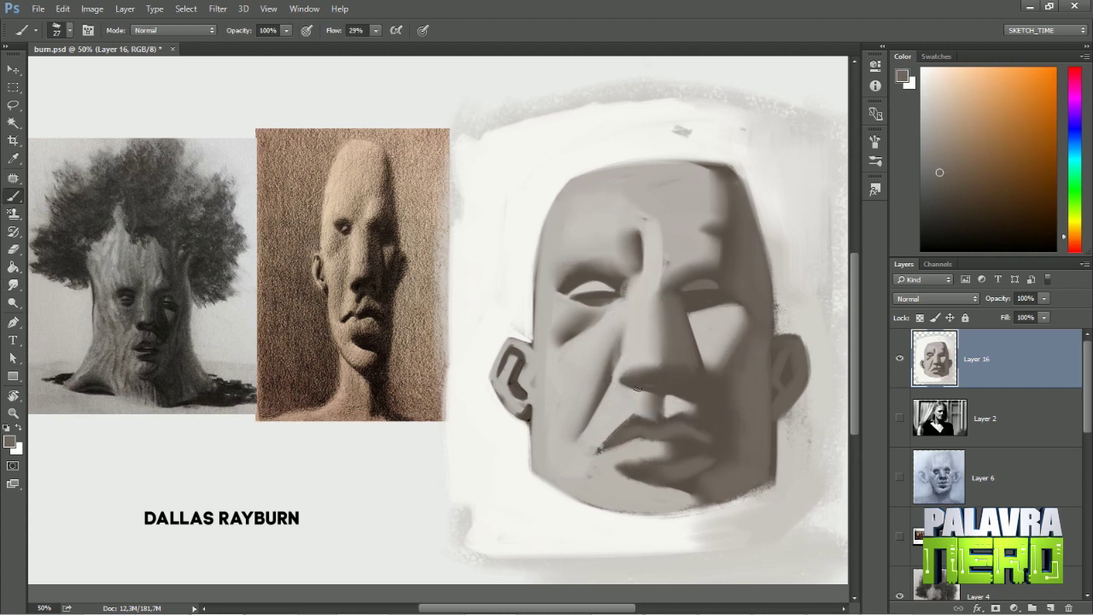
- Model the nose tip and nostril wings with sampled dark and mid greys, smudging their edges soft
{"action": "left_click", "coordinate": [633, 430], "text": "alt"}
{"action": "left_click", "coordinate": [726, 378], "text": "alt"}
{"action": "left_click", "coordinate": [645, 378], "text": "alt"}
{"action": "left_click", "coordinate": [659, 382], "text": "alt"}
{"action": "key", "text": "r"}
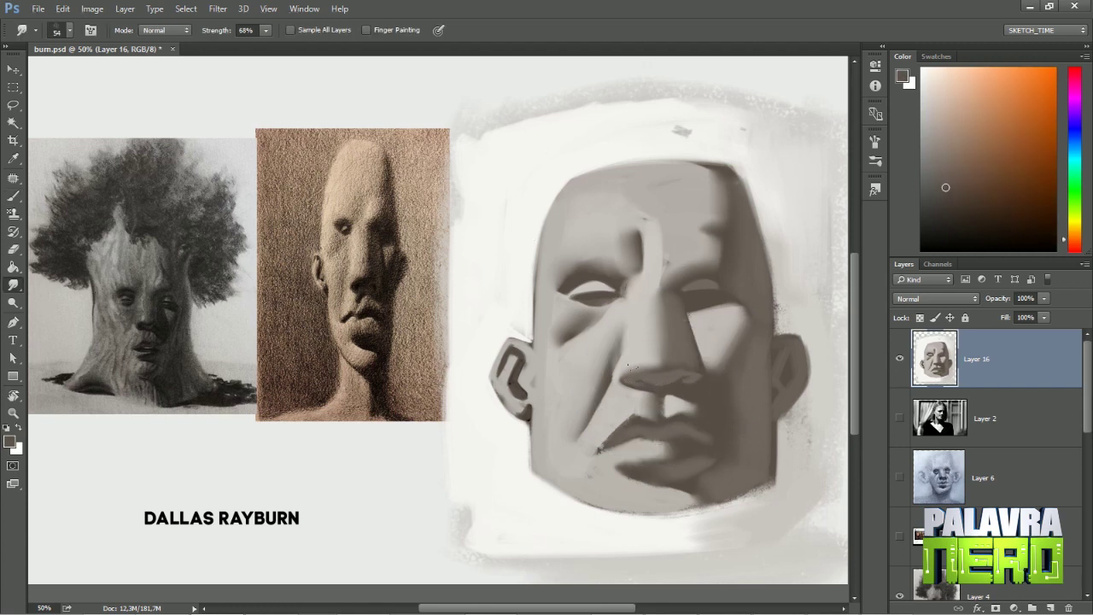
{"action": "key", "text": "b"}
- Add a new layer and paint near-black accents under the nose and along the mouth line with a 13 px brush
{"action": "left_click", "coordinate": [722, 429], "text": "alt"}
{"action": "key", "text": "ctrl+shift+alt+n"}
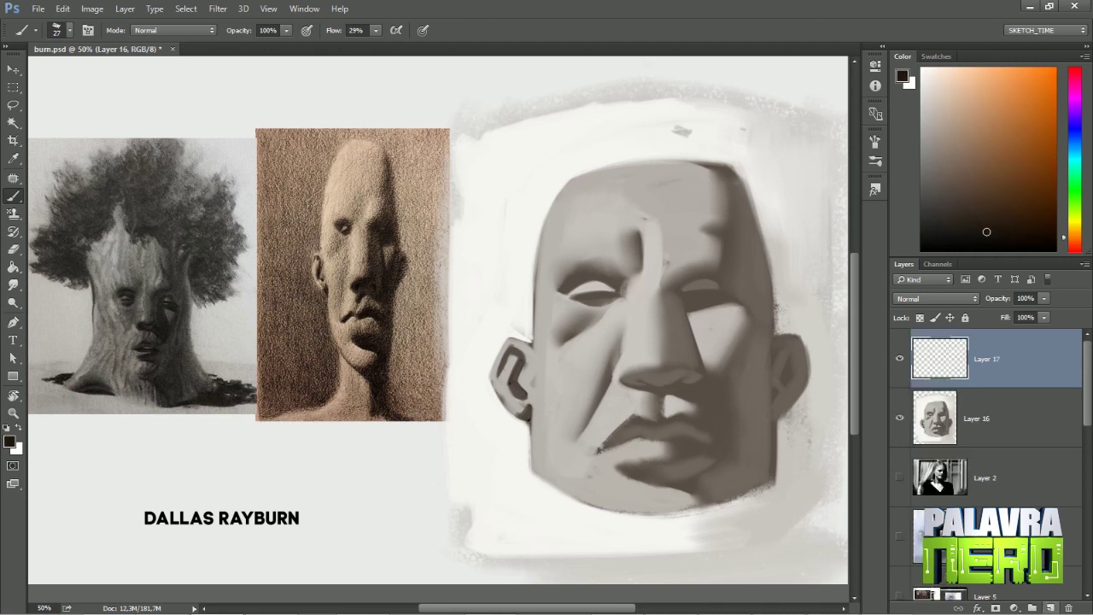
{"action": "right_click", "coordinate": [647, 216]}
{"action": "key", "text": "Return"}
{"action": "left_click_drag", "start_coordinate": [647, 216], "coordinate": [644, 222]}
{"action": "right_click", "coordinate": [649, 221]}
{"action": "key", "text": "Return"}
{"action": "left_click_drag", "start_coordinate": [623, 440], "coordinate": [716, 443]}
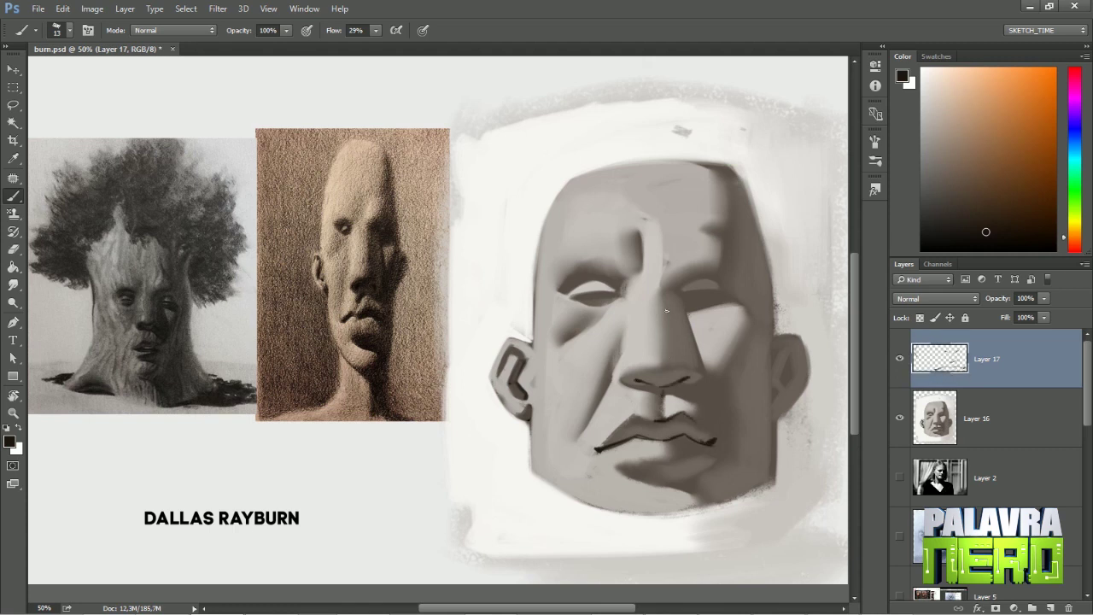
- Rotate the canvas anticlockwise and paint near-black lines on both upper eyelids, the right nostril and the right ear's inner fold
{"action": "key", "text": "r"}
{"action": "left_click_drag", "start_coordinate": [666, 311], "coordinate": [649, 235]}
{"action": "mouse_move", "coordinate": [544, 250]}
{"action": "left_mouse_down"}
{"action": "mouse_move", "coordinate": [557, 238]}
{"action": "mouse_move", "coordinate": [560, 248]}
{"action": "left_mouse_up"}
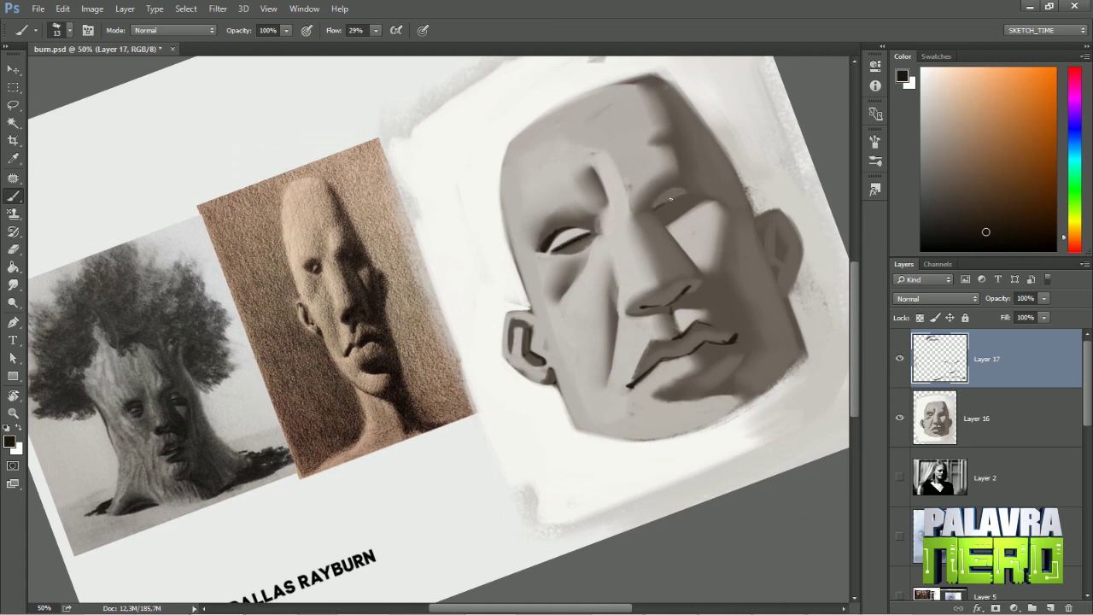
{"action": "left_click_drag", "start_coordinate": [686, 193], "coordinate": [655, 205]}
{"action": "mouse_move", "coordinate": [777, 224]}
{"action": "left_mouse_down"}
{"action": "mouse_move", "coordinate": [786, 282]}
{"action": "mouse_move", "coordinate": [778, 256]}
{"action": "left_mouse_up"}
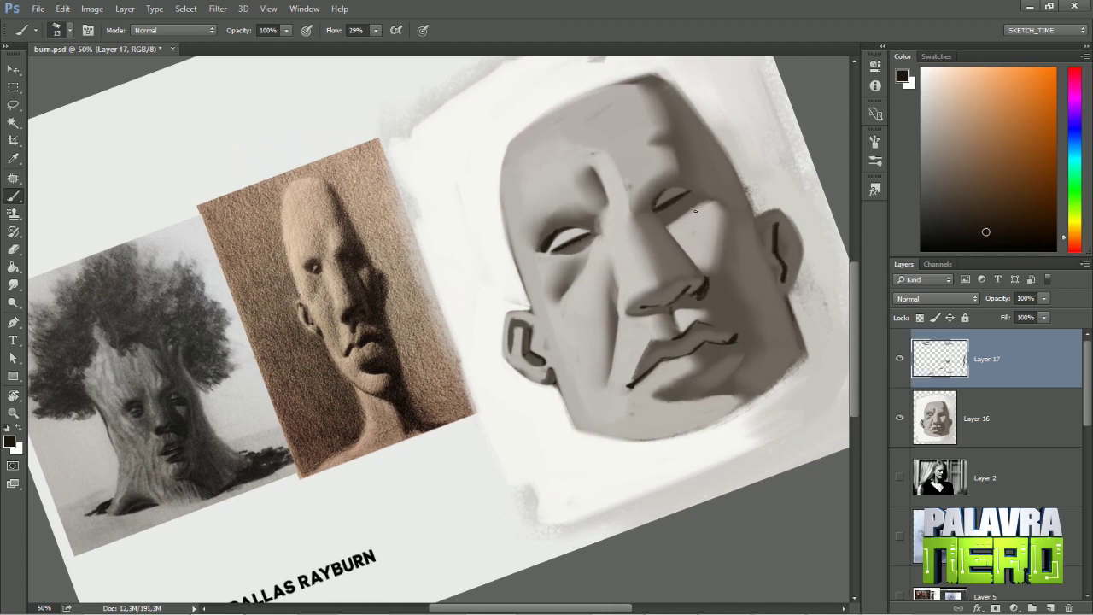
- Smudge the near-black accents on the left upper eyelid and along the mouth line until they look soft
{"action": "key", "text": "r"}
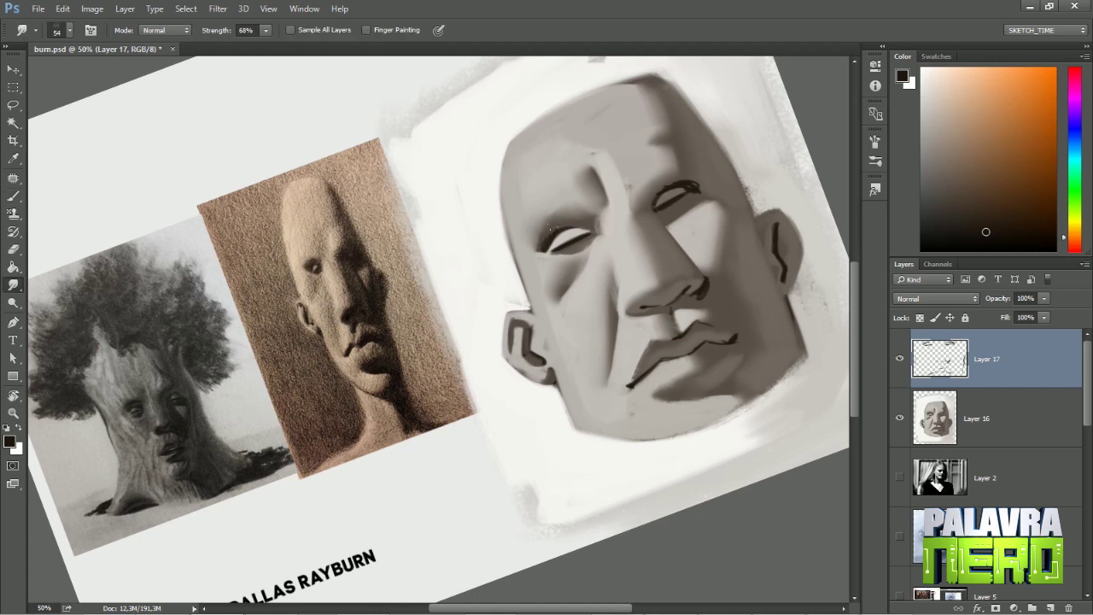
{"action": "left_click_drag", "start_coordinate": [553, 229], "coordinate": [543, 249]}
{"action": "left_click_drag", "start_coordinate": [632, 383], "coordinate": [693, 350]}
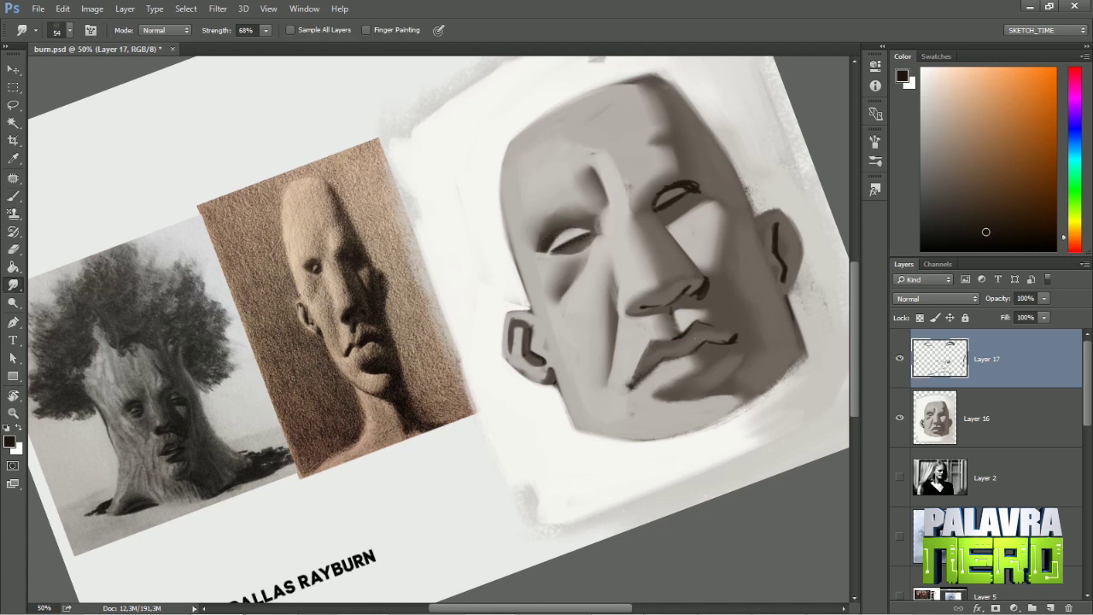
{"action": "key", "text": "b"}
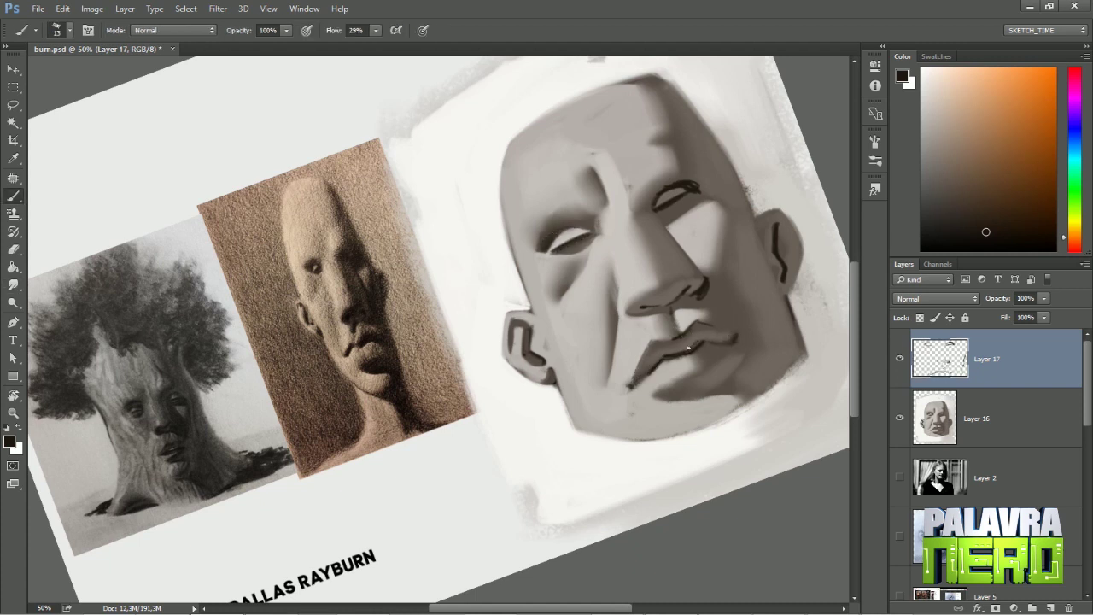
{"action": "key", "text": "r"}
{"action": "left_click_drag", "start_coordinate": [707, 333], "coordinate": [651, 374]}
- Soften the dark accents on the right eyelid, right ear and nostrils by smudging them and erasing the excess
{"action": "key", "text": "e"}
{"action": "key", "text": "r"}
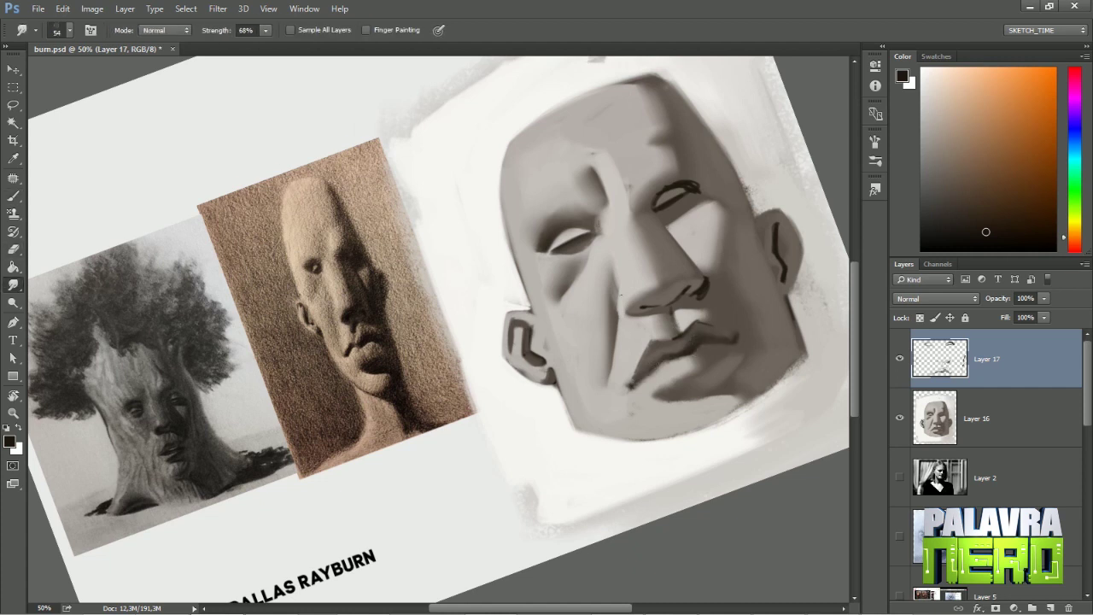
{"action": "key", "text": "e"}
{"action": "key", "text": "r"}
{"action": "left_click_drag", "start_coordinate": [669, 191], "coordinate": [706, 185]}
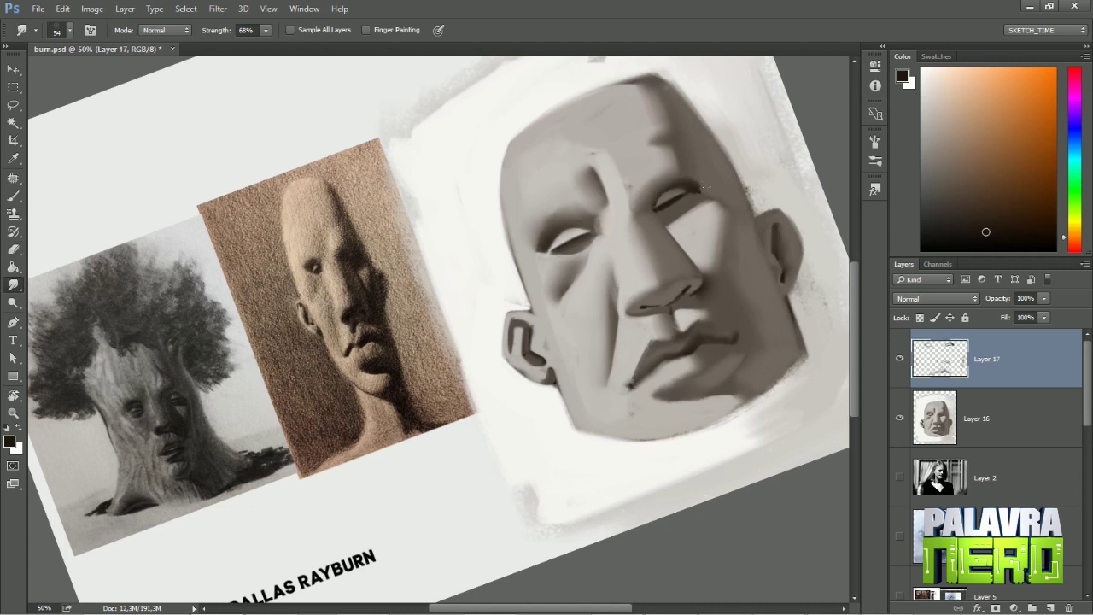
{"action": "key", "text": "e"}
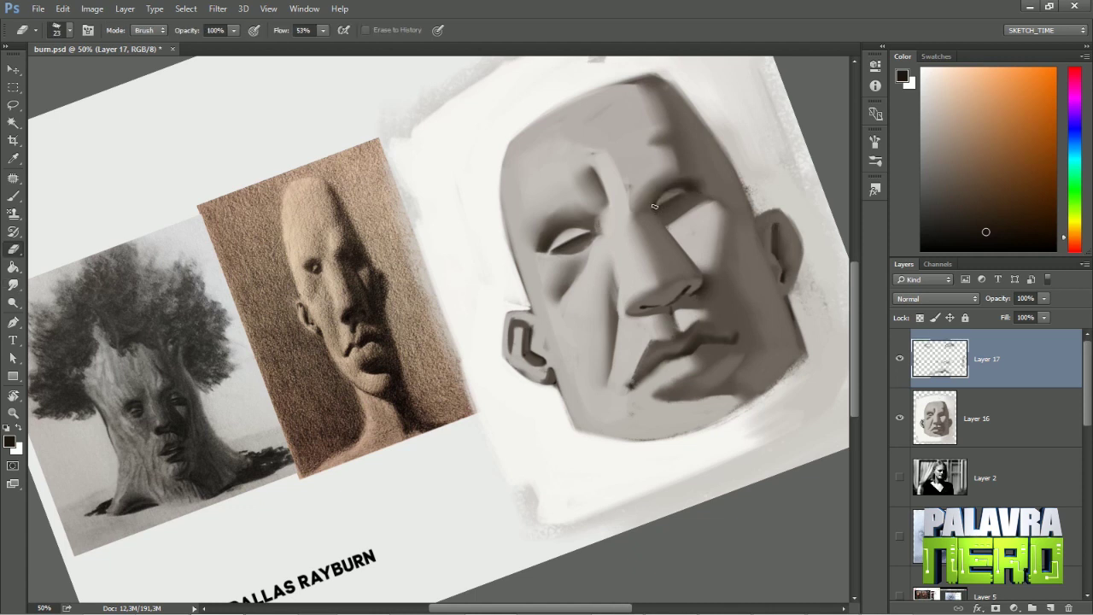
{"action": "key", "text": "r"}
{"action": "left_click_drag", "start_coordinate": [699, 195], "coordinate": [674, 171]}
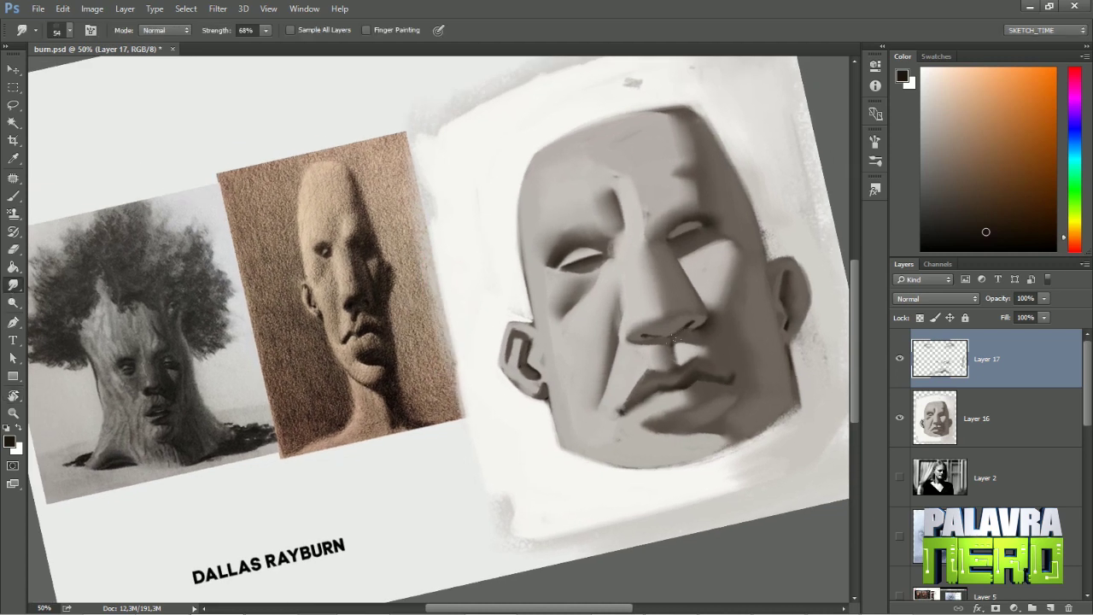
{"action": "key", "text": "r"}
{"action": "left_click_drag", "start_coordinate": [648, 336], "coordinate": [686, 274]}
{"action": "key", "text": "e"}
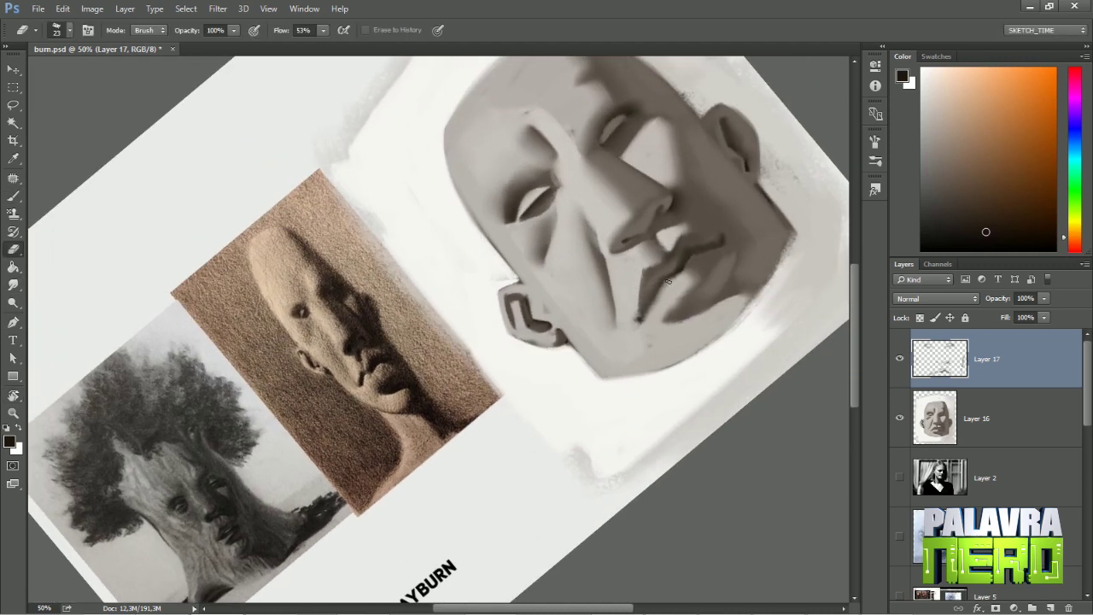
- Paint stronger near-black accents along the mouth line and around the nostrils with the 13 px brush
{"action": "key", "text": "b"}
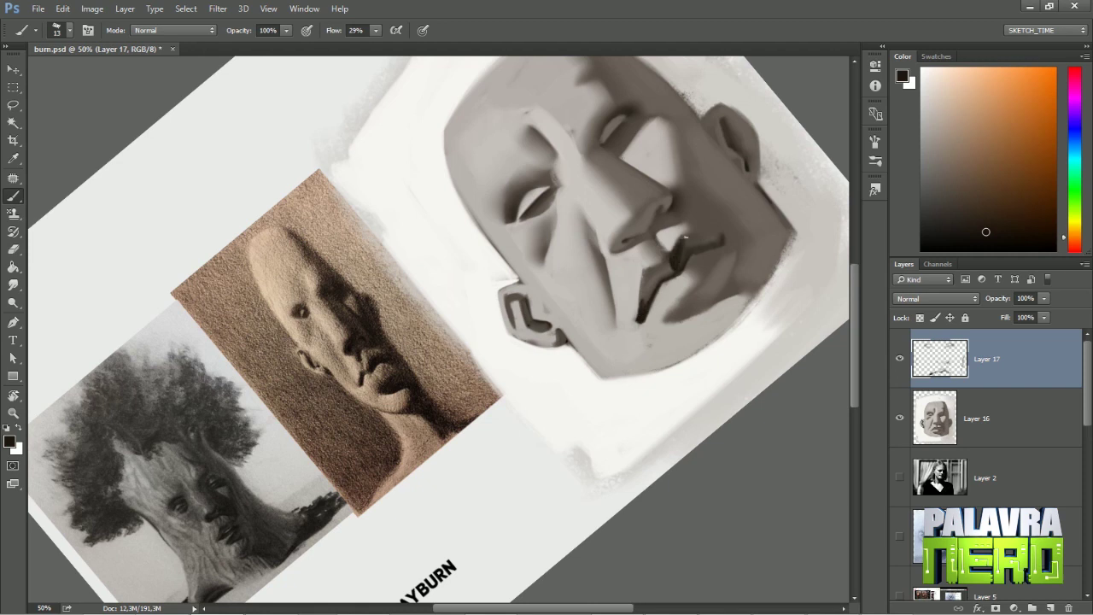
{"action": "key", "text": "r"}
{"action": "key", "text": "b"}
{"action": "mouse_move", "coordinate": [685, 239]}
{"action": "left_mouse_down"}
{"action": "mouse_move", "coordinate": [653, 379]}
{"action": "mouse_move", "coordinate": [727, 310]}
{"action": "mouse_move", "coordinate": [571, 175]}
{"action": "left_mouse_up"}
{"action": "key", "text": "r"}
{"action": "key", "text": "b"}
- Paint near-black shadow edges down the nose's side, right upper eyelid, temple and around the right cheek with a 26 px brush
{"action": "right_click", "coordinate": [570, 174]}
{"action": "key", "text": "Return"}
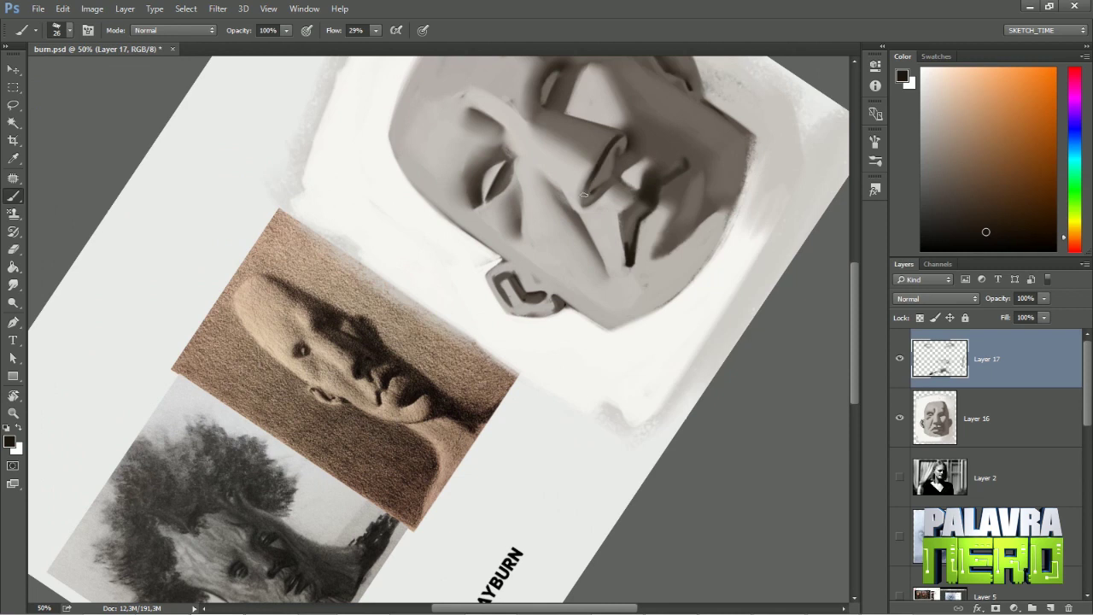
{"action": "key", "text": "r"}
{"action": "key", "text": "b"}
{"action": "mouse_move", "coordinate": [690, 254]}
{"action": "left_mouse_down"}
{"action": "mouse_move", "coordinate": [674, 337]}
{"action": "mouse_move", "coordinate": [662, 251]}
{"action": "mouse_move", "coordinate": [693, 237]}
{"action": "left_mouse_up"}
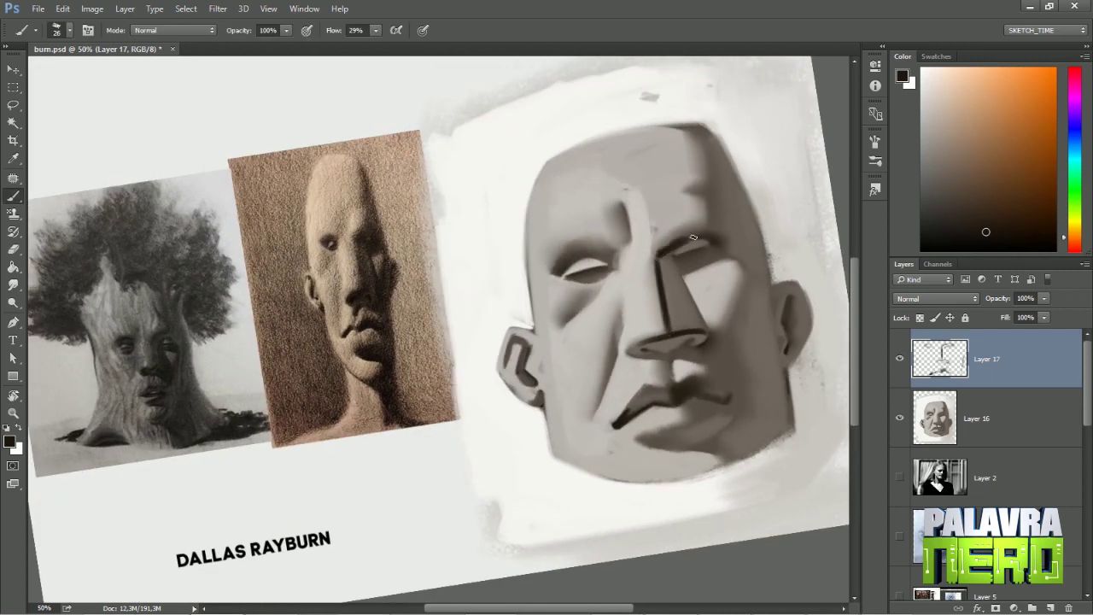
{"action": "left_click_drag", "start_coordinate": [707, 135], "coordinate": [727, 340]}
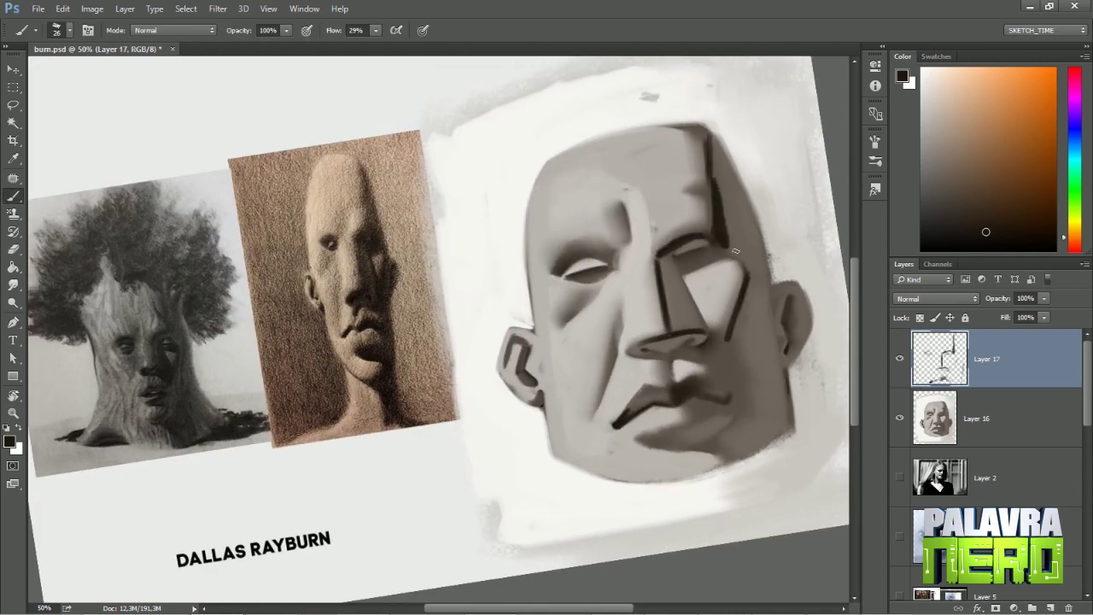
{"action": "mouse_move", "coordinate": [735, 251]}
{"action": "left_mouse_down"}
{"action": "mouse_move", "coordinate": [747, 276]}
{"action": "mouse_move", "coordinate": [726, 337]}
{"action": "mouse_move", "coordinate": [733, 350]}
{"action": "mouse_move", "coordinate": [698, 346]}
{"action": "left_mouse_up"}
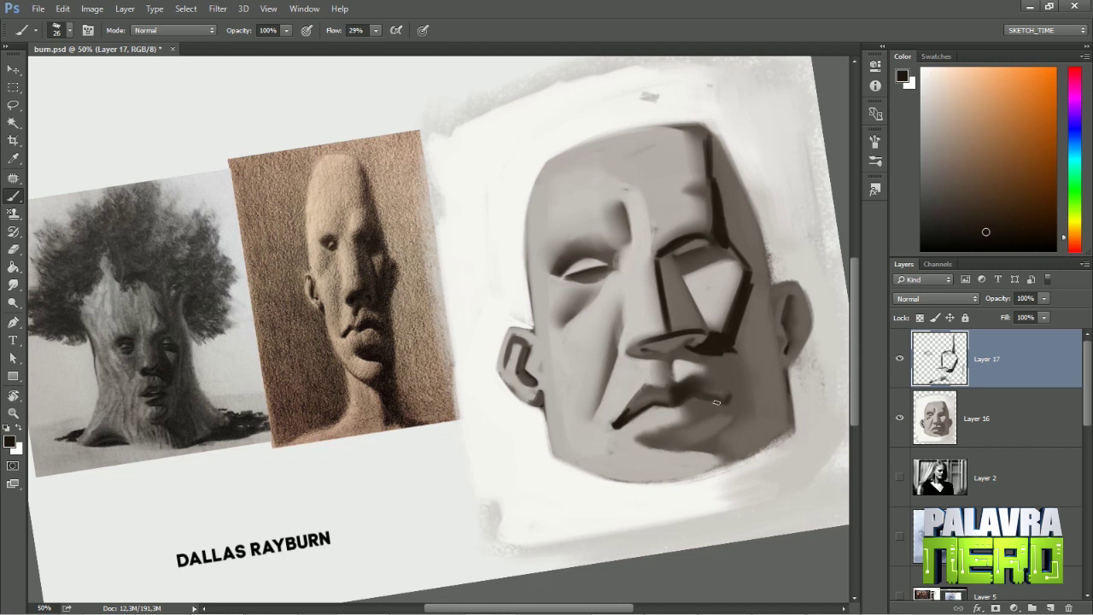
- Paint near-black accents on the lips, below the lower lip, around the left eye and inside the left ear
{"action": "left_click_drag", "start_coordinate": [691, 393], "coordinate": [726, 398]}
{"action": "mouse_move", "coordinate": [651, 432]}
{"action": "left_mouse_down"}
{"action": "mouse_move", "coordinate": [724, 418]}
{"action": "mouse_move", "coordinate": [709, 445]}
{"action": "mouse_move", "coordinate": [738, 432]}
{"action": "left_mouse_up"}
{"action": "mouse_move", "coordinate": [555, 272]}
{"action": "left_mouse_down"}
{"action": "mouse_move", "coordinate": [600, 258]}
{"action": "mouse_move", "coordinate": [609, 261]}
{"action": "mouse_move", "coordinate": [600, 278]}
{"action": "left_mouse_up"}
{"action": "mouse_move", "coordinate": [519, 357]}
{"action": "left_mouse_down"}
{"action": "mouse_move", "coordinate": [534, 385]}
{"action": "mouse_move", "coordinate": [528, 348]}
{"action": "left_mouse_up"}
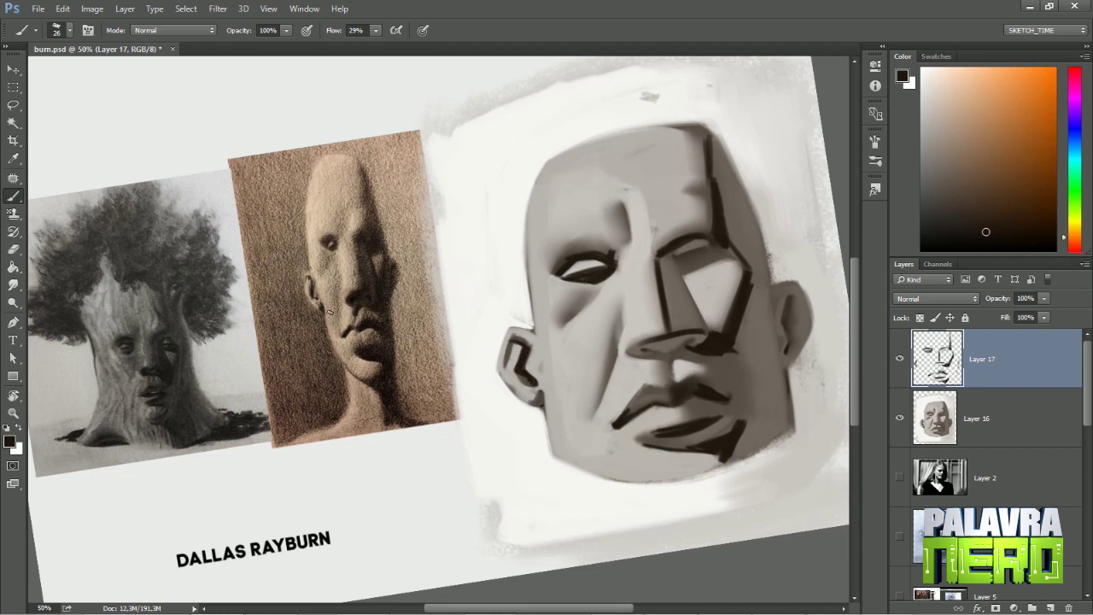
- Thicken the near-black core shadow from the forehead past the right eye and cheek down to the chin
{"action": "left_click_drag", "start_coordinate": [745, 295], "coordinate": [737, 357]}
{"action": "mouse_move", "coordinate": [743, 318]}
{"action": "left_mouse_down"}
{"action": "mouse_move", "coordinate": [728, 399]}
{"action": "mouse_move", "coordinate": [719, 395]}
{"action": "mouse_move", "coordinate": [752, 436]}
{"action": "left_mouse_up"}
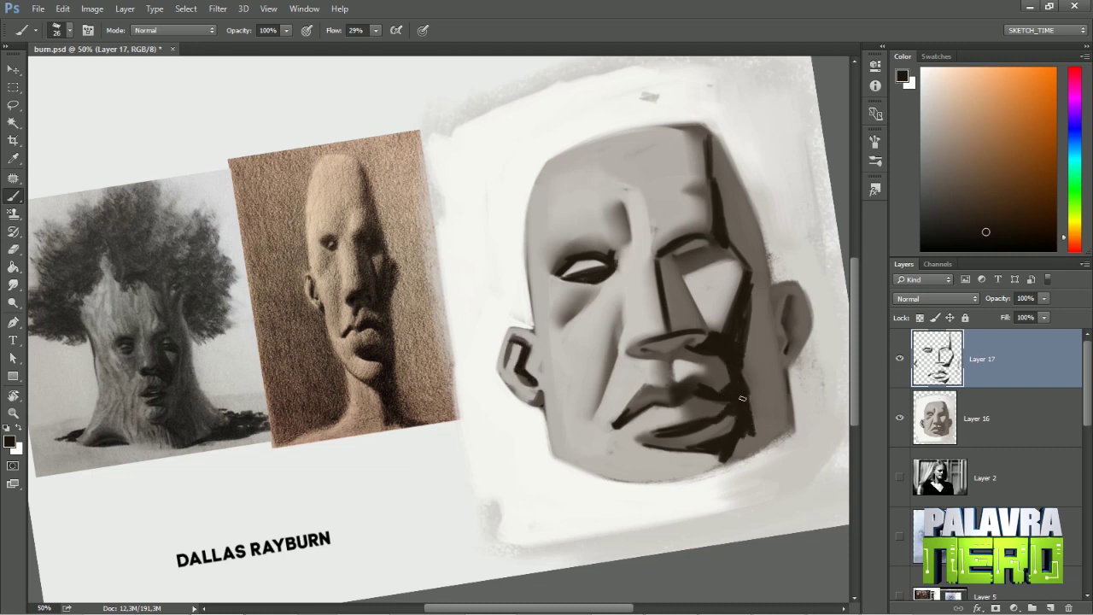
{"action": "mouse_move", "coordinate": [744, 367]}
{"action": "left_mouse_down"}
{"action": "mouse_move", "coordinate": [737, 457]}
{"action": "mouse_move", "coordinate": [740, 292]}
{"action": "left_mouse_up"}
{"action": "mouse_move", "coordinate": [731, 246]}
{"action": "left_mouse_down"}
{"action": "mouse_move", "coordinate": [740, 273]}
{"action": "mouse_move", "coordinate": [662, 255]}
{"action": "mouse_move", "coordinate": [721, 263]}
{"action": "left_mouse_up"}
{"action": "left_click_drag", "start_coordinate": [718, 256], "coordinate": [694, 266]}
{"action": "left_click_drag", "start_coordinate": [710, 202], "coordinate": [711, 164]}
{"action": "mouse_move", "coordinate": [688, 128]}
{"action": "left_mouse_down"}
{"action": "mouse_move", "coordinate": [703, 156]}
{"action": "mouse_move", "coordinate": [701, 199]}
{"action": "left_mouse_up"}
{"action": "left_click_drag", "start_coordinate": [714, 149], "coordinate": [714, 176]}
- Smudge the dark shadow edges on the forehead, the right eye and the nose's shadow side
{"action": "key", "text": "r"}
{"action": "mouse_move", "coordinate": [709, 184]}
{"action": "left_mouse_down"}
{"action": "mouse_move", "coordinate": [715, 171]}
{"action": "mouse_move", "coordinate": [730, 186]}
{"action": "mouse_move", "coordinate": [714, 239]}
{"action": "mouse_move", "coordinate": [728, 267]}
{"action": "mouse_move", "coordinate": [680, 290]}
{"action": "left_mouse_up"}
{"action": "key", "text": "r"}
{"action": "mouse_move", "coordinate": [689, 375]}
{"action": "left_mouse_down"}
{"action": "mouse_move", "coordinate": [676, 301]}
{"action": "mouse_move", "coordinate": [665, 383]}
{"action": "mouse_move", "coordinate": [688, 345]}
{"action": "left_mouse_up"}
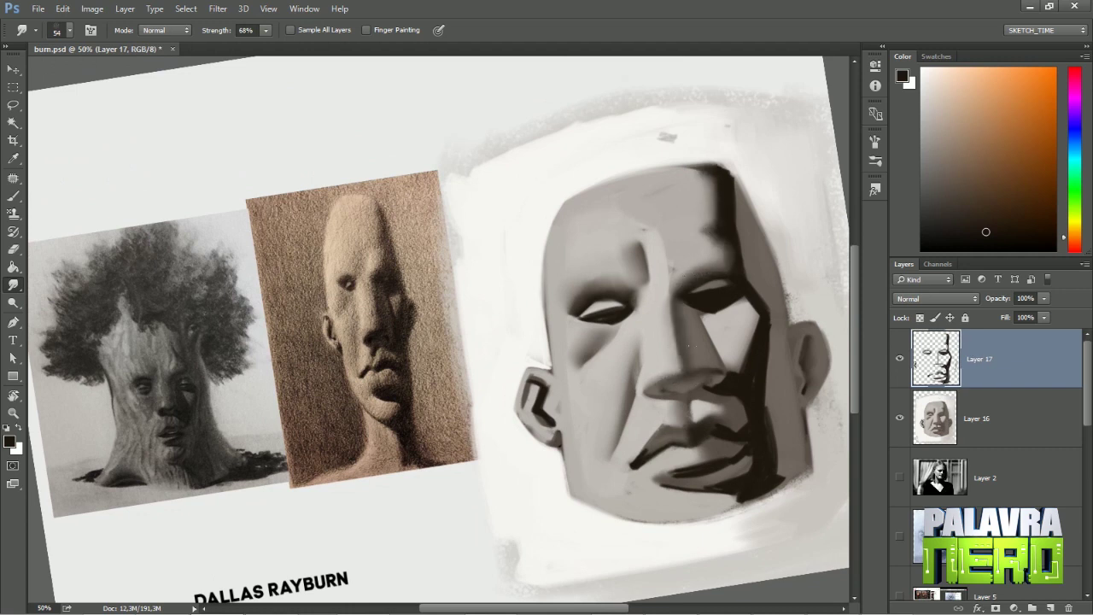
- Smudge the core shadow along the right temple, cheek and jaw into the face, and soften the mouth and chin accents
{"action": "left_click_drag", "start_coordinate": [755, 311], "coordinate": [747, 350]}
{"action": "mouse_move", "coordinate": [740, 176]}
{"action": "left_mouse_down"}
{"action": "mouse_move", "coordinate": [740, 273]}
{"action": "mouse_move", "coordinate": [769, 394]}
{"action": "left_mouse_up"}
{"action": "left_click_drag", "start_coordinate": [761, 328], "coordinate": [780, 478]}
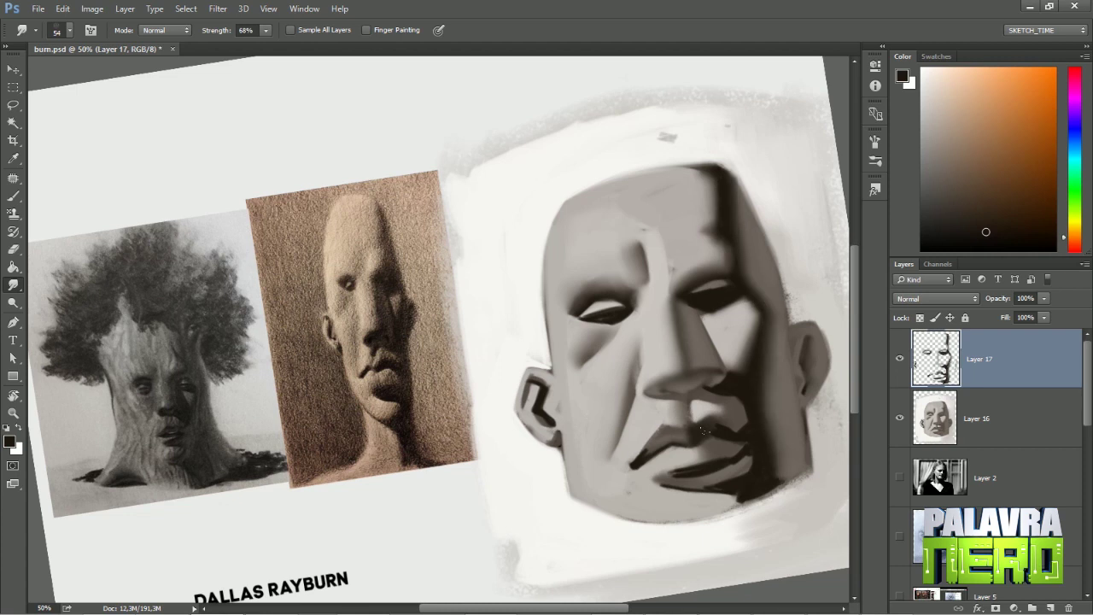
{"action": "left_click_drag", "start_coordinate": [733, 386], "coordinate": [745, 427]}
{"action": "mouse_move", "coordinate": [744, 499]}
{"action": "left_mouse_down"}
{"action": "mouse_move", "coordinate": [712, 483]}
{"action": "mouse_move", "coordinate": [746, 462]}
{"action": "mouse_move", "coordinate": [699, 473]}
{"action": "mouse_move", "coordinate": [742, 456]}
{"action": "left_mouse_up"}
{"action": "key", "text": "r"}
{"action": "left_click_drag", "start_coordinate": [646, 454], "coordinate": [757, 286]}
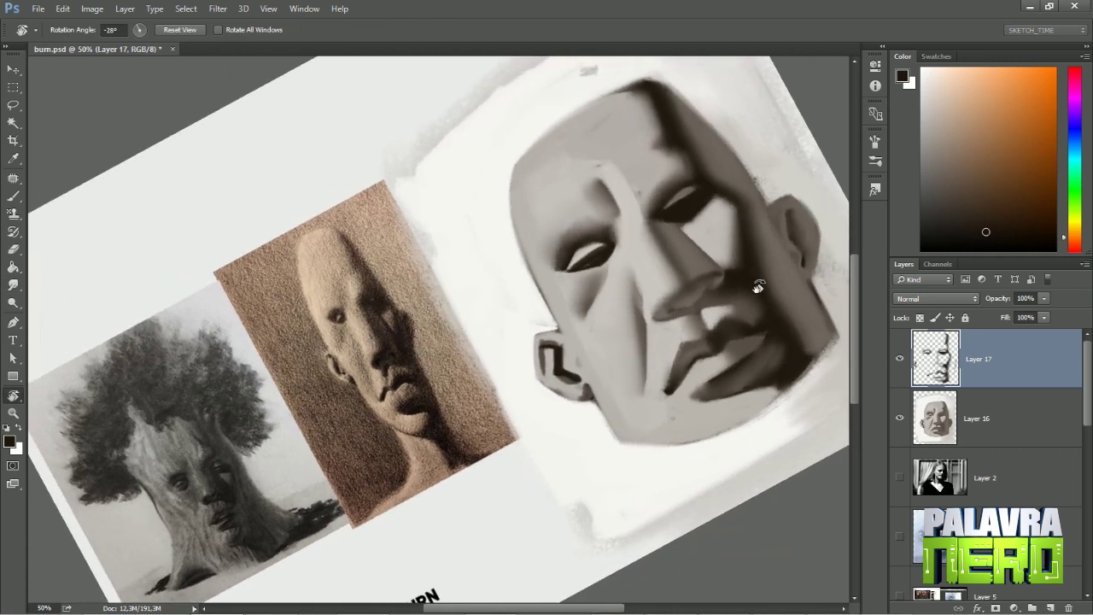
- Lower Layer 17's opacity to 74% and reset the canvas rotation
{"action": "key", "text": "b"}
{"action": "left_click_drag", "start_coordinate": [1044, 299], "coordinate": [1026, 313]}
{"action": "key", "text": "r"}
{"action": "key", "text": "Escape"}
- Paint a near-black edge down the nose's shadow side and smudge it soft beside the nostril
{"action": "key", "text": "b"}
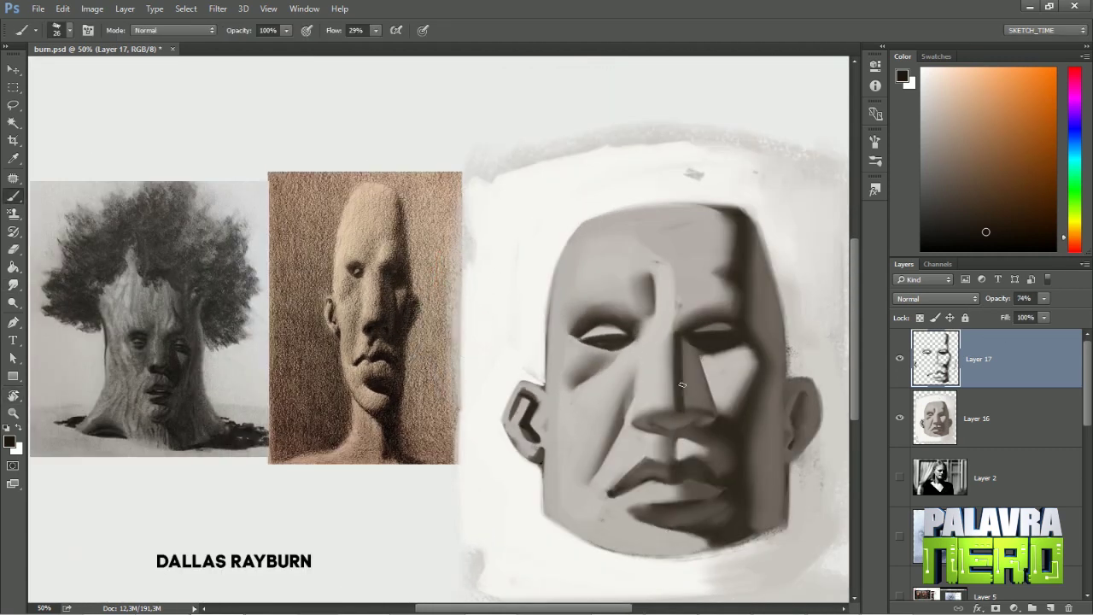
{"action": "left_click", "coordinate": [13, 284]}
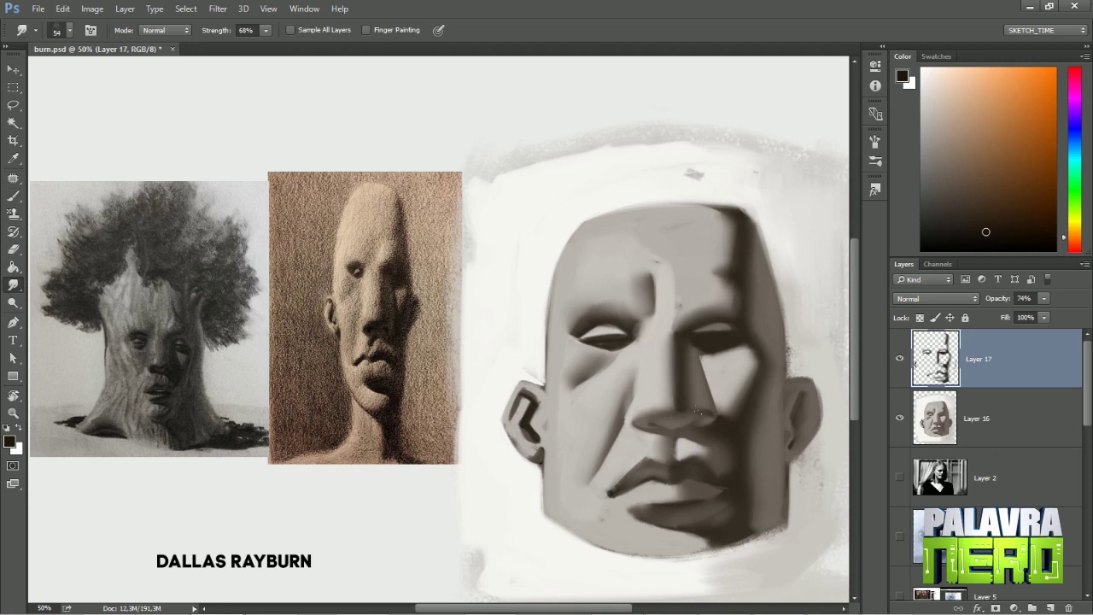
{"action": "key", "text": "r"}
{"action": "mouse_move", "coordinate": [749, 408]}
{"action": "left_mouse_down"}
{"action": "mouse_move", "coordinate": [678, 370]}
{"action": "mouse_move", "coordinate": [706, 415]}
{"action": "left_mouse_up"}
- Add a new layer, paint a soft dark streak between nose and right cheek, and merge it with Layers 17 and 16
{"action": "key", "text": "b"}
{"action": "left_click", "coordinate": [1051, 608]}
{"action": "mouse_move", "coordinate": [681, 318]}
{"action": "left_mouse_down"}
{"action": "mouse_move", "coordinate": [705, 436]}
{"action": "mouse_move", "coordinate": [704, 388]}
{"action": "mouse_move", "coordinate": [675, 364]}
{"action": "left_mouse_up"}
{"action": "key", "text": "r"}
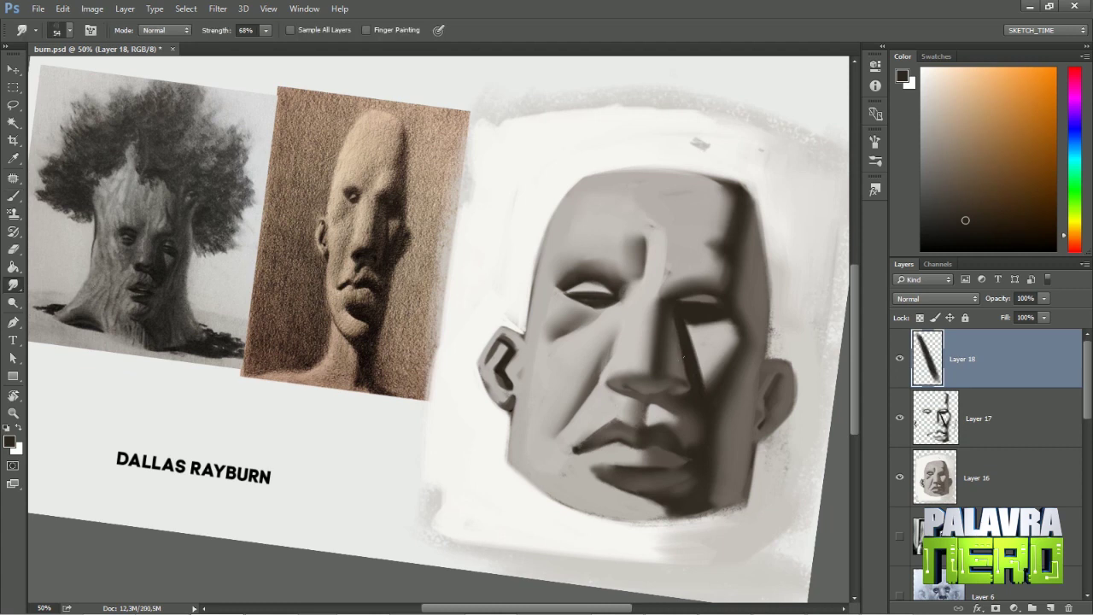
{"action": "key", "text": "ctrl+e"}
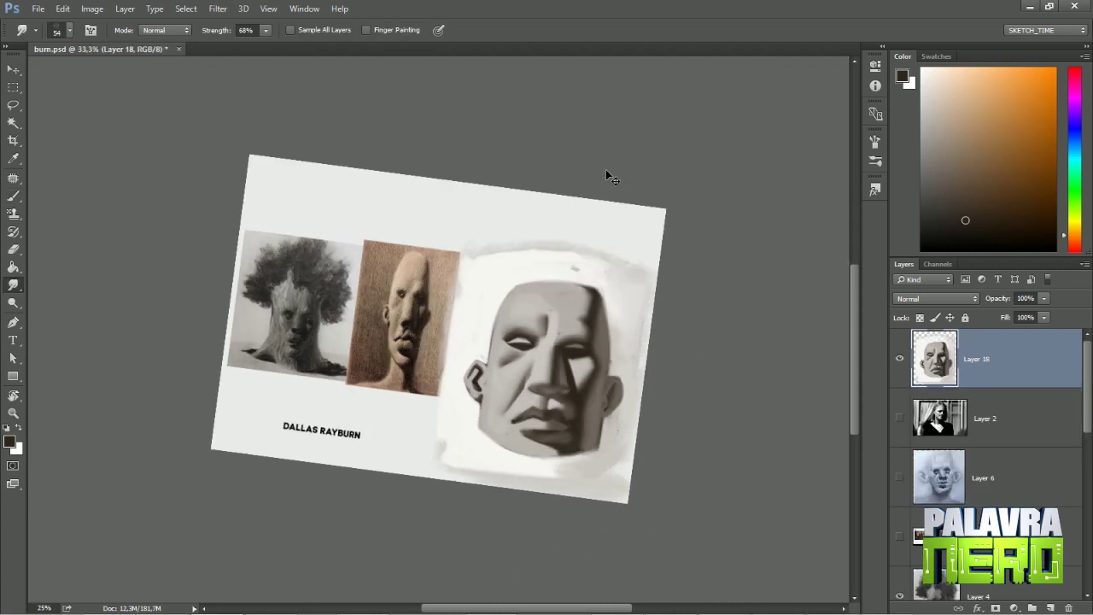
- Repaint the forehead and left brow planes with greys sampled from the face
{"action": "mouse_move", "coordinate": [605, 169]}
{"action": "left_mouse_down"}
{"action": "mouse_move", "coordinate": [686, 367]}
{"action": "mouse_move", "coordinate": [718, 335]}
{"action": "mouse_move", "coordinate": [645, 178]}
{"action": "mouse_move", "coordinate": [567, 164]}
{"action": "mouse_move", "coordinate": [639, 130]}
{"action": "mouse_move", "coordinate": [658, 192]}
{"action": "left_mouse_up"}
{"action": "key", "text": "b"}
{"action": "left_click", "coordinate": [568, 173], "text": "alt"}
{"action": "left_click", "coordinate": [549, 207], "text": "alt"}
{"action": "mouse_move", "coordinate": [546, 205]}
{"action": "left_mouse_down"}
{"action": "mouse_move", "coordinate": [542, 179]}
{"action": "mouse_move", "coordinate": [534, 295]}
{"action": "mouse_move", "coordinate": [546, 402]}
{"action": "mouse_move", "coordinate": [604, 366]}
{"action": "left_mouse_up"}
{"action": "left_click", "coordinate": [589, 240], "text": "alt"}
- Paint sampled light grey around the left cheek fold and mouth corner, and smudge the shadow under the left eye
{"action": "right_click", "coordinate": [609, 380]}
{"action": "left_click_drag", "start_coordinate": [649, 235], "coordinate": [629, 234]}
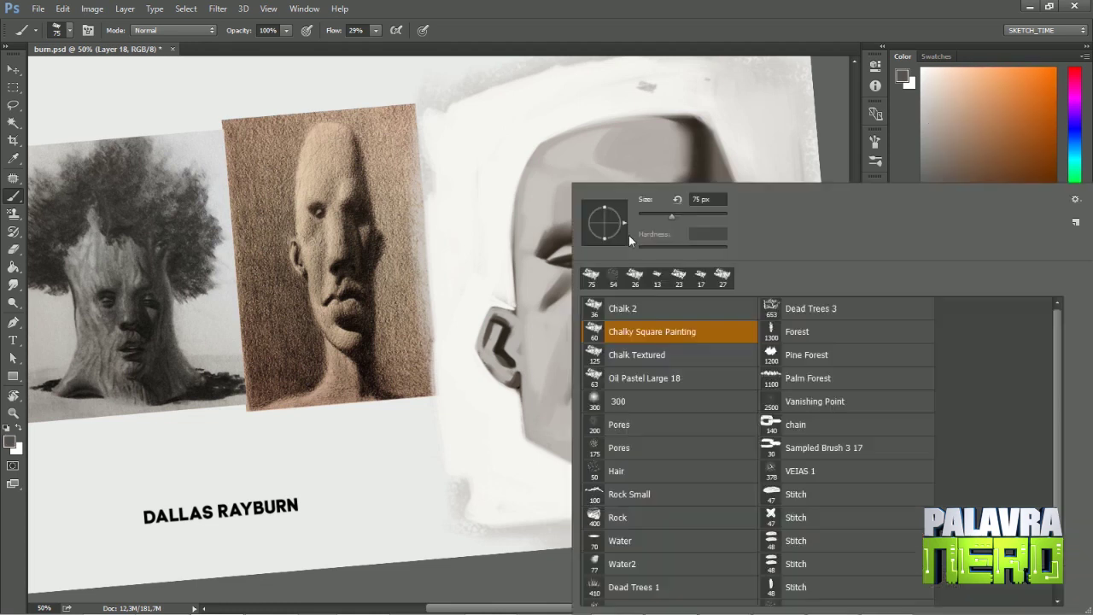
{"action": "key", "text": "Return"}
{"action": "left_click", "coordinate": [596, 393], "text": "alt"}
{"action": "key", "text": "r"}
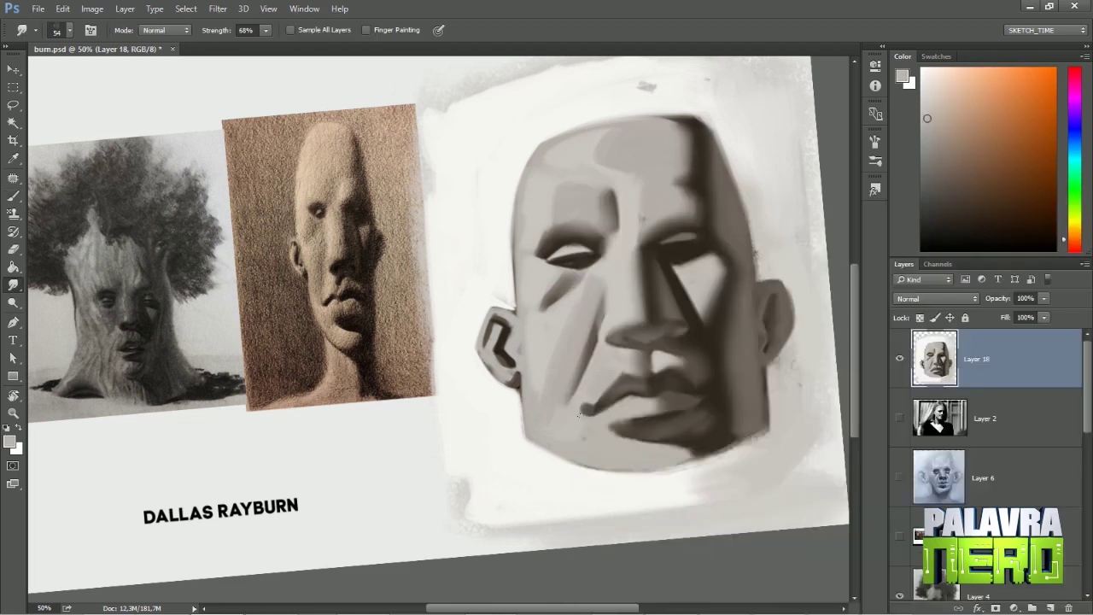
{"action": "left_click_drag", "start_coordinate": [542, 313], "coordinate": [560, 279]}
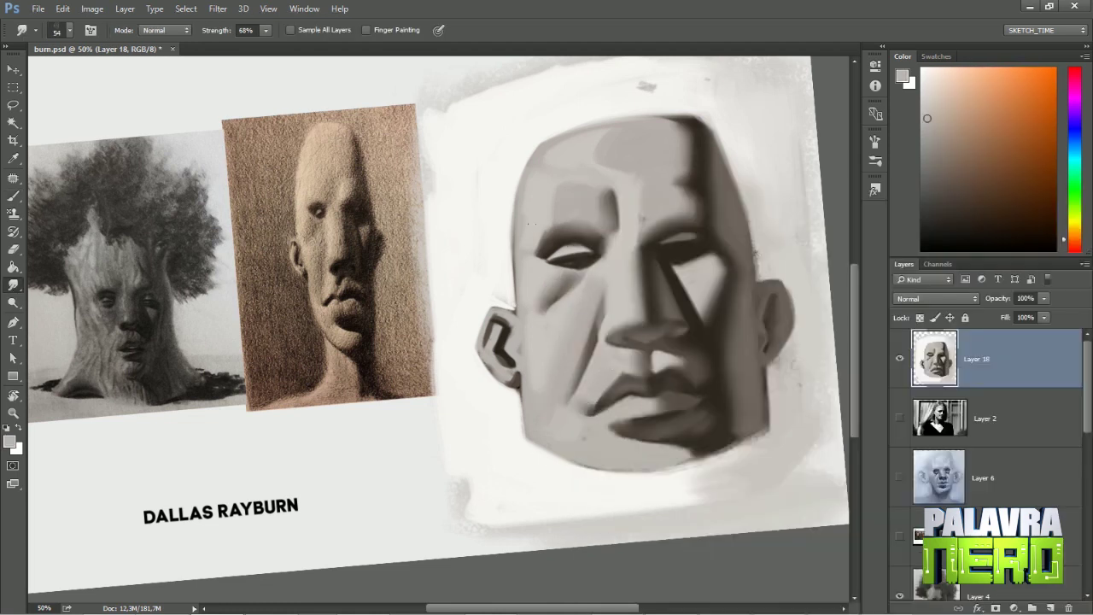
- Paint the underside plane of the nose with a sampled dark grey
{"action": "key", "text": "b"}
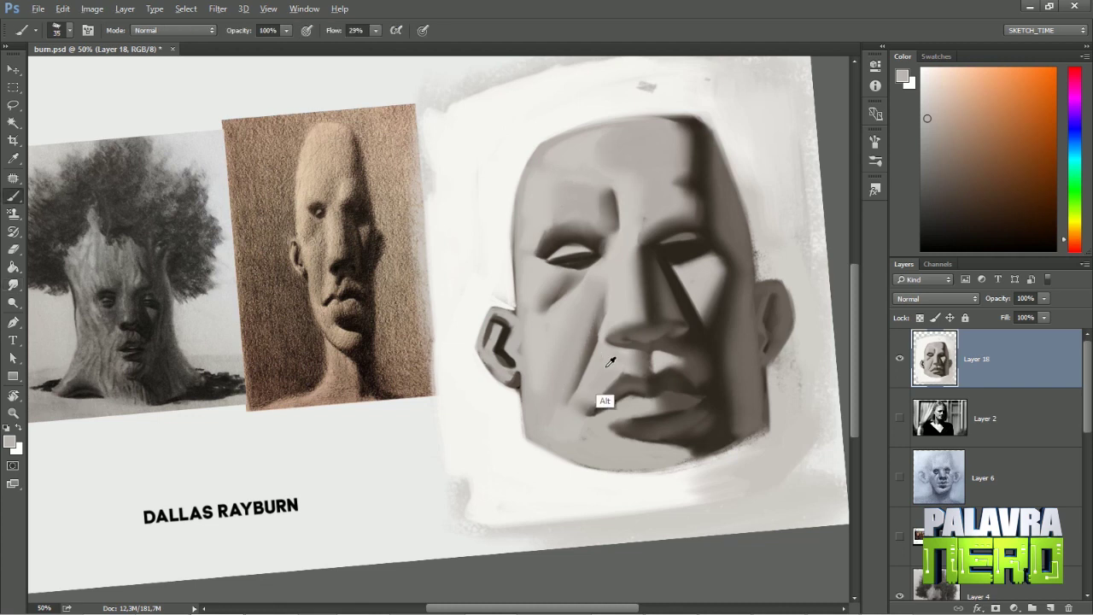
{"action": "left_click", "coordinate": [606, 369], "text": "alt"}
{"action": "left_click", "coordinate": [613, 376], "text": "alt"}
{"action": "left_click", "coordinate": [655, 354], "text": "alt"}
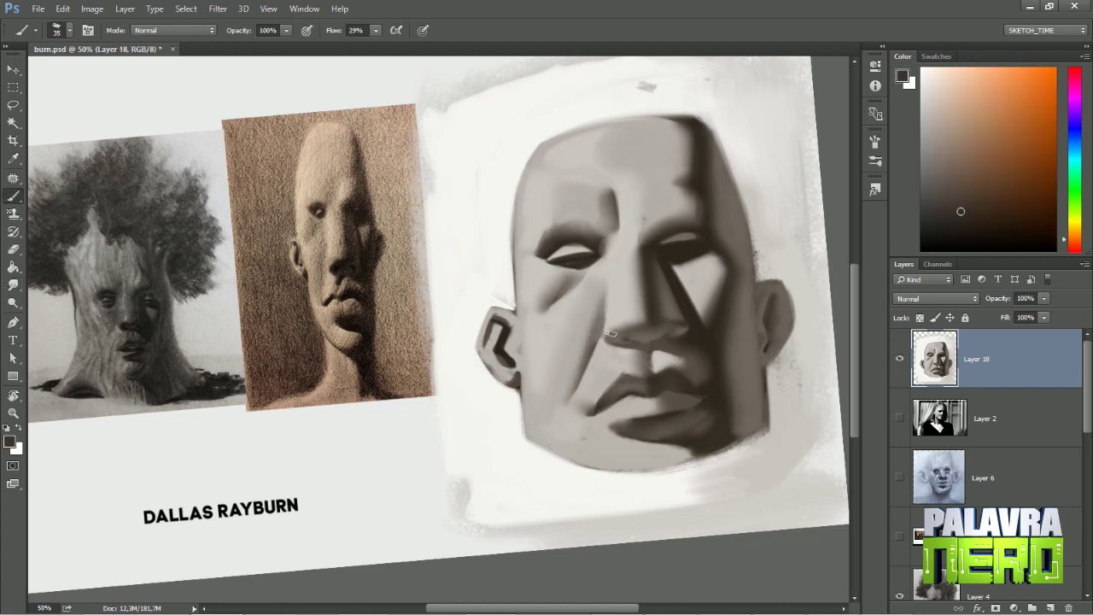
{"action": "mouse_move", "coordinate": [607, 333]}
{"action": "left_mouse_down"}
{"action": "mouse_move", "coordinate": [676, 318]}
{"action": "mouse_move", "coordinate": [687, 326]}
{"action": "left_mouse_up"}
{"action": "key", "text": "r"}
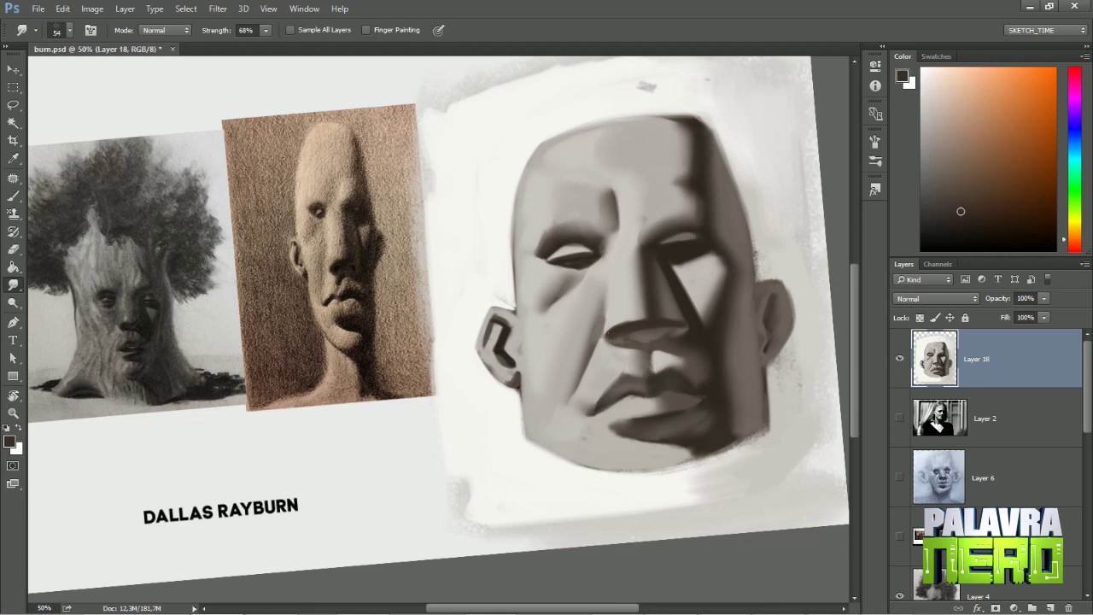
- Rotate the canvas anticlockwise and reshape the nose tip and left nostril wing with sampled greys using an 18 px brush
{"action": "left_click_drag", "start_coordinate": [109, 302], "coordinate": [128, 419]}
{"action": "right_click", "coordinate": [583, 179]}
{"action": "key", "text": "Escape"}
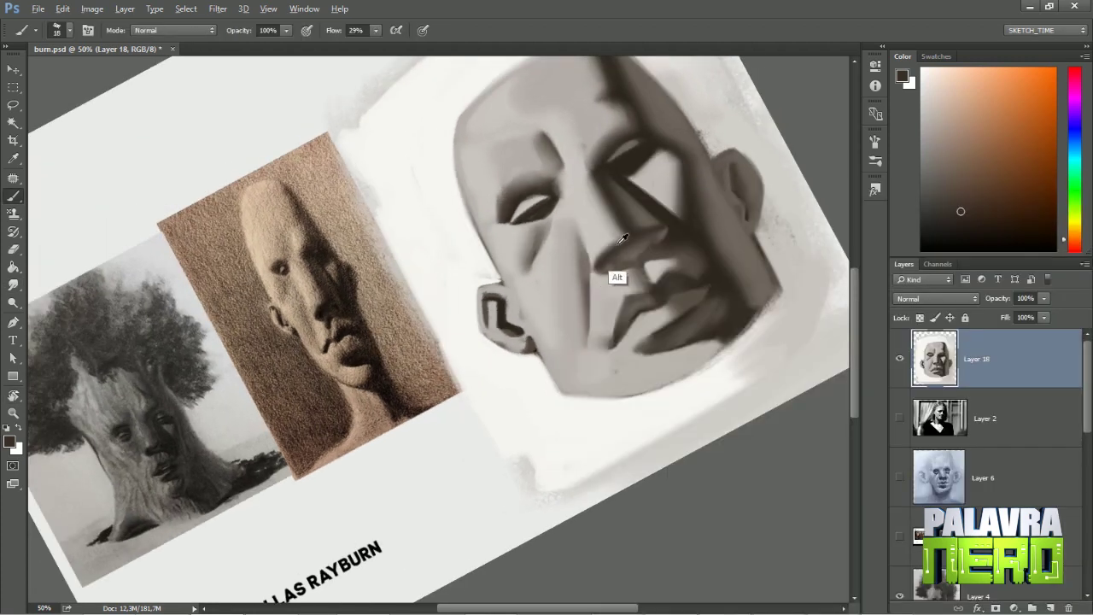
{"action": "left_click", "coordinate": [605, 244], "text": "alt"}
{"action": "left_click", "coordinate": [636, 226], "text": "alt"}
{"action": "left_click_drag", "start_coordinate": [600, 262], "coordinate": [617, 249]}
{"action": "left_click", "coordinate": [636, 265], "text": "alt"}
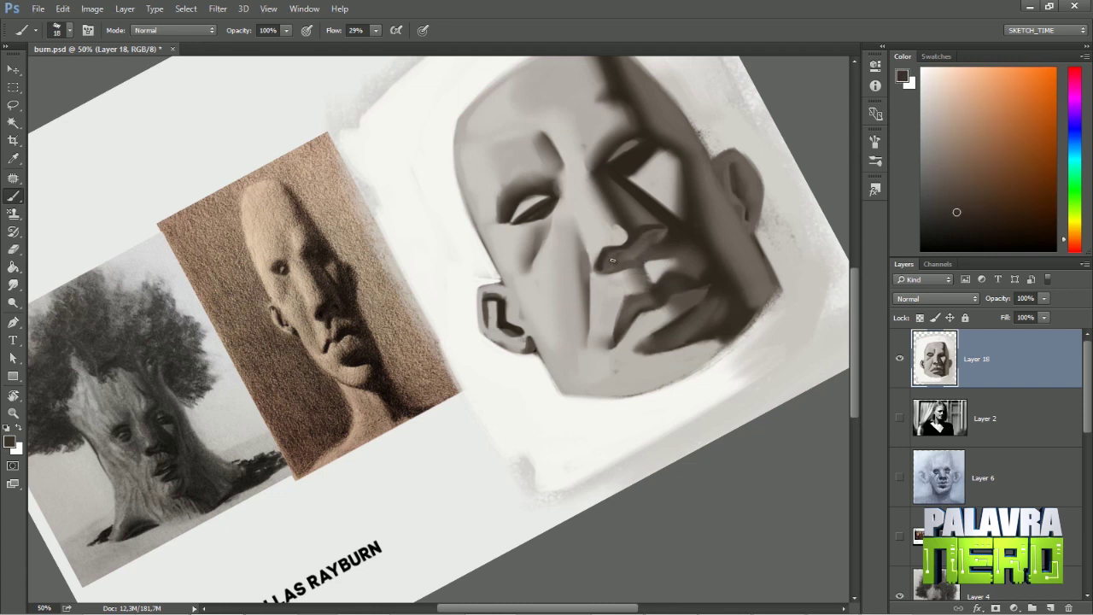
- Reshape the nostrils and the underside of the nose with dark and light greys sampled from the face
{"action": "left_click", "coordinate": [612, 260], "text": "alt"}
{"action": "left_click", "coordinate": [611, 260], "text": "alt"}
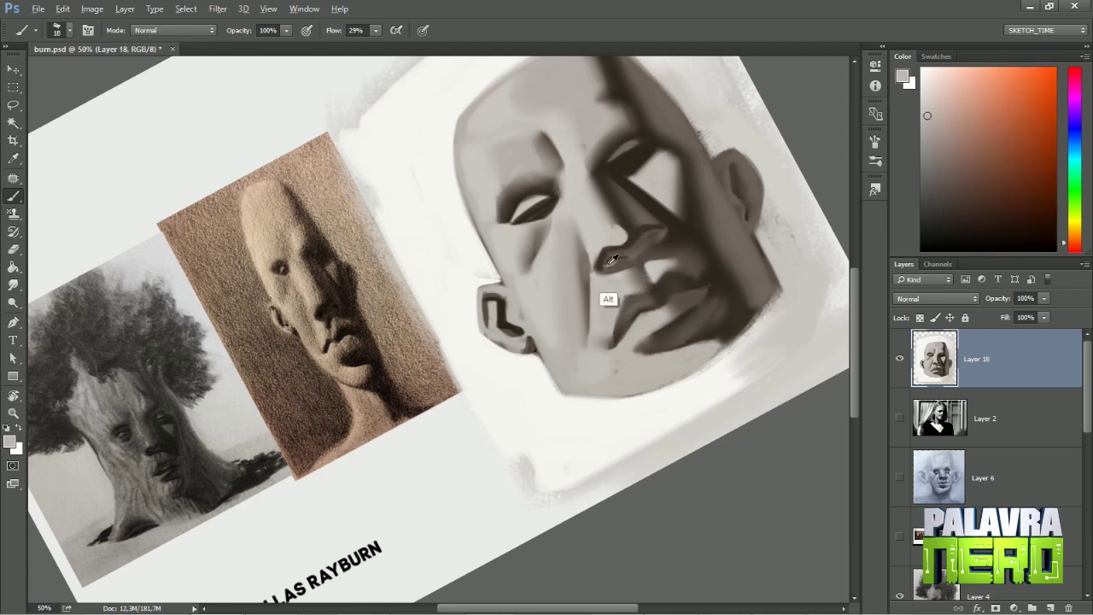
{"action": "left_click", "coordinate": [612, 258], "text": "alt"}
{"action": "left_click", "coordinate": [609, 263], "text": "alt"}
{"action": "left_click", "coordinate": [639, 253], "text": "alt"}
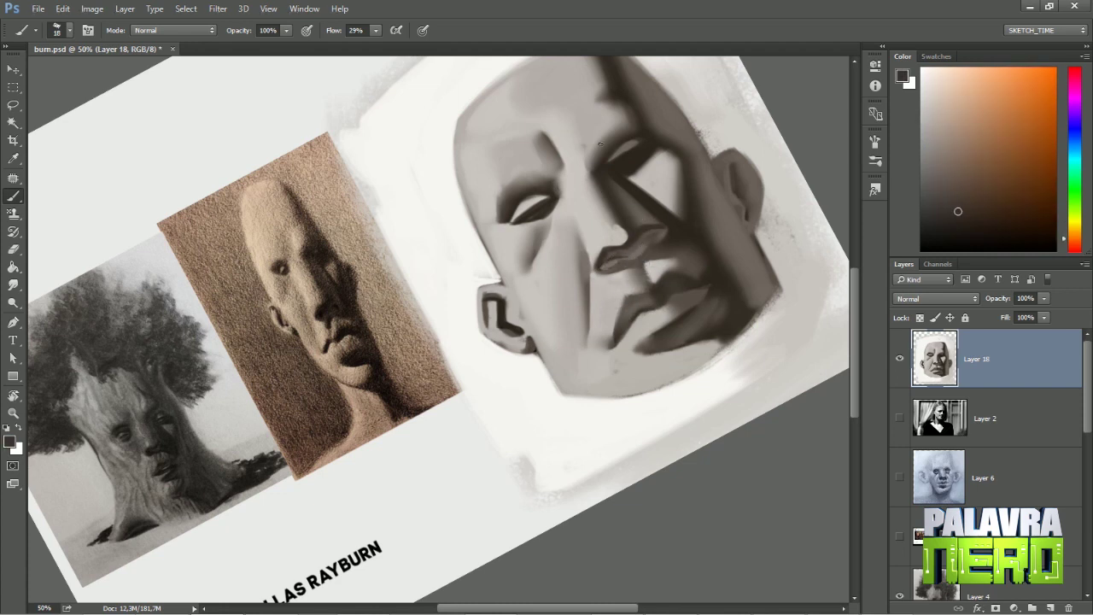
{"action": "left_click", "coordinate": [648, 233], "text": "alt"}
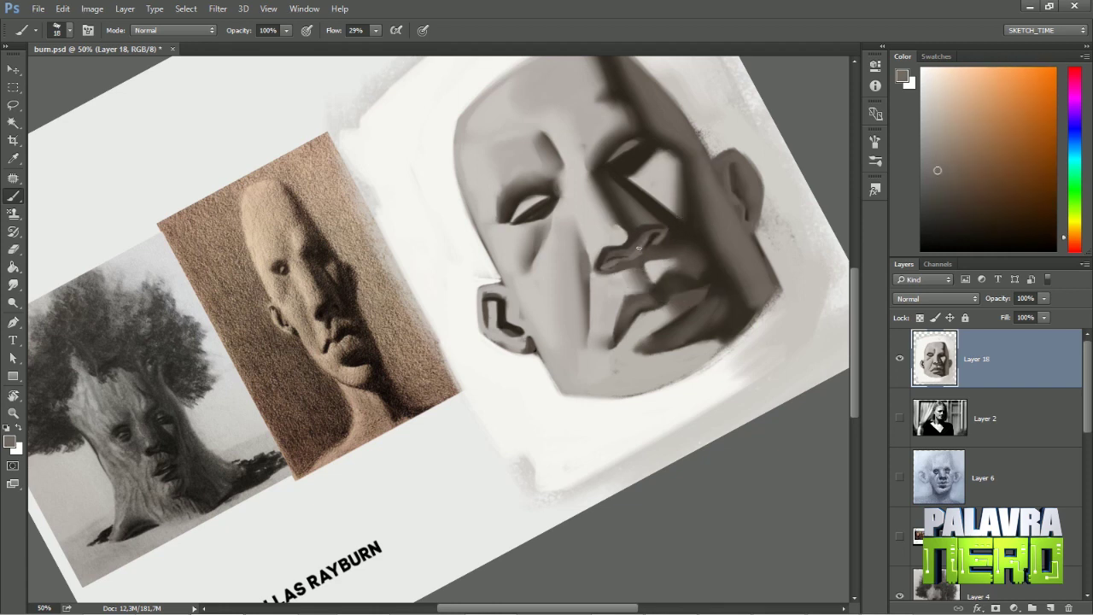
{"action": "left_click", "coordinate": [616, 262], "text": "alt"}
{"action": "left_click", "coordinate": [623, 272], "text": "alt"}
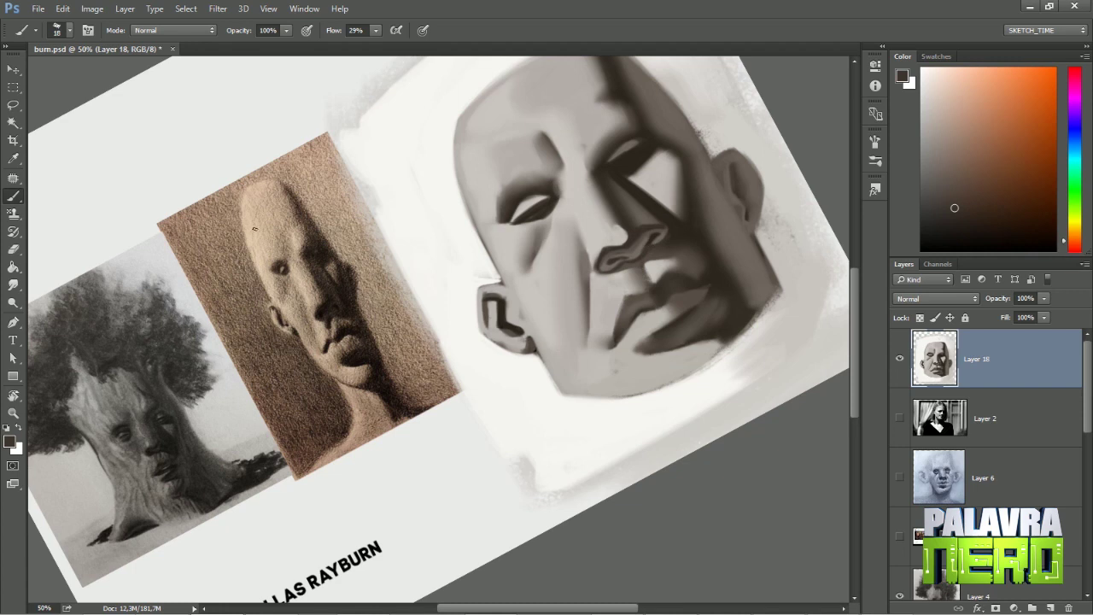
- Deepen and sharpen the dark shadow edge between the nose and the lit cheek on the shadow side, using sampled tones
{"action": "key", "text": "r"}
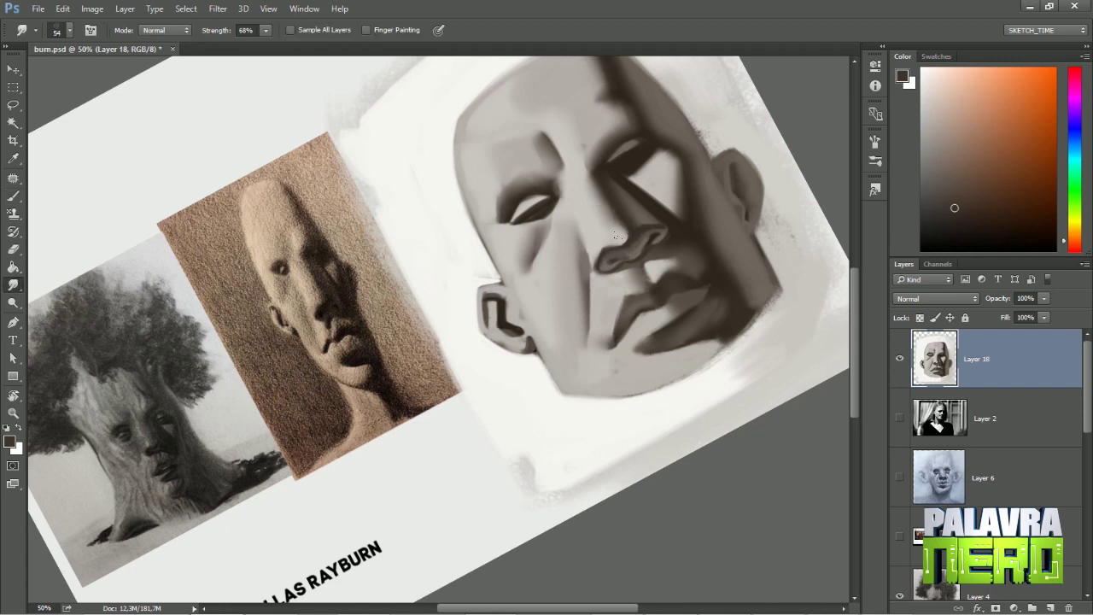
{"action": "key", "text": "b"}
{"action": "left_click", "coordinate": [614, 200], "text": "alt"}
{"action": "mouse_move", "coordinate": [643, 251]}
{"action": "left_mouse_down"}
{"action": "mouse_move", "coordinate": [613, 199]}
{"action": "mouse_move", "coordinate": [643, 169]}
{"action": "mouse_move", "coordinate": [629, 481]}
{"action": "left_mouse_up"}
{"action": "key", "text": "r"}
{"action": "left_click_drag", "start_coordinate": [688, 363], "coordinate": [711, 389]}
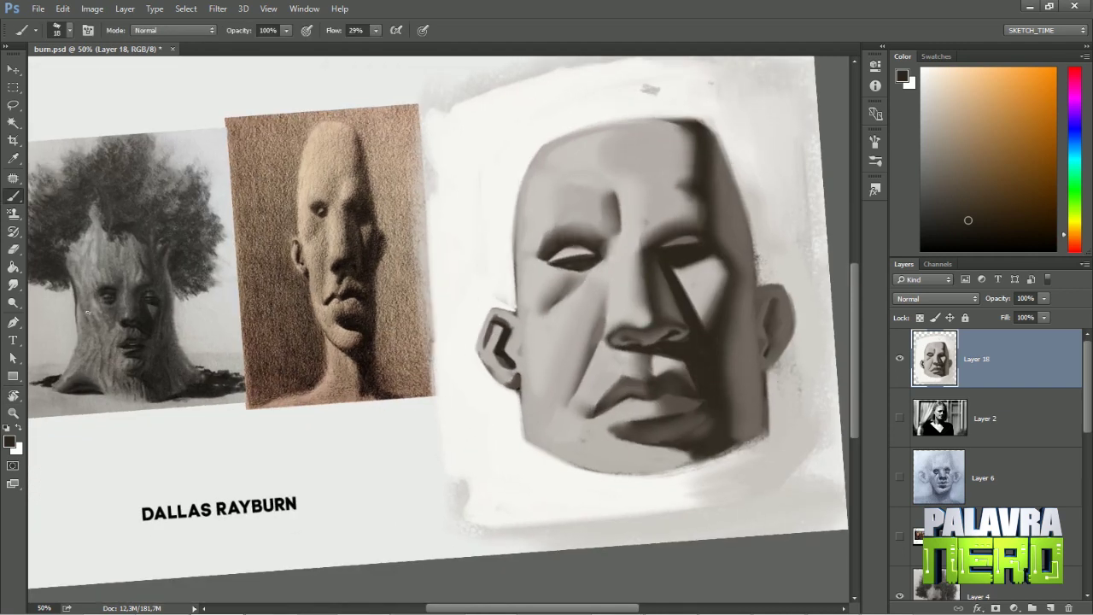
- Paint fine crease strokes across the lower lip with sampled light and dark greys
{"action": "key", "text": "shift+r"}
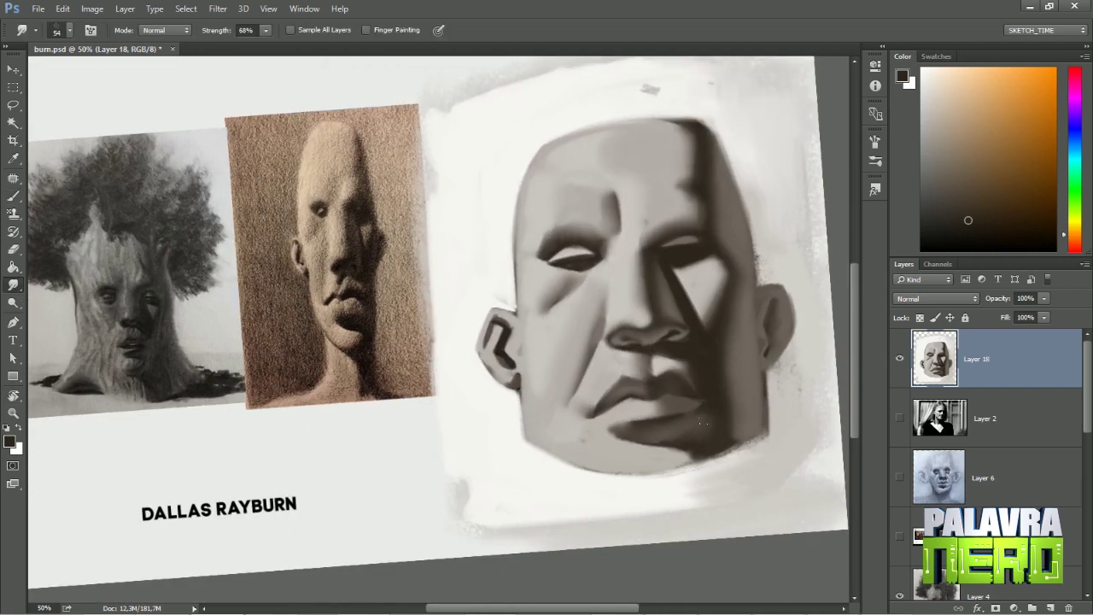
{"action": "key", "text": "r"}
{"action": "left_click_drag", "start_coordinate": [702, 422], "coordinate": [693, 210]}
{"action": "key", "text": "b"}
{"action": "left_click", "coordinate": [701, 297], "text": "alt"}
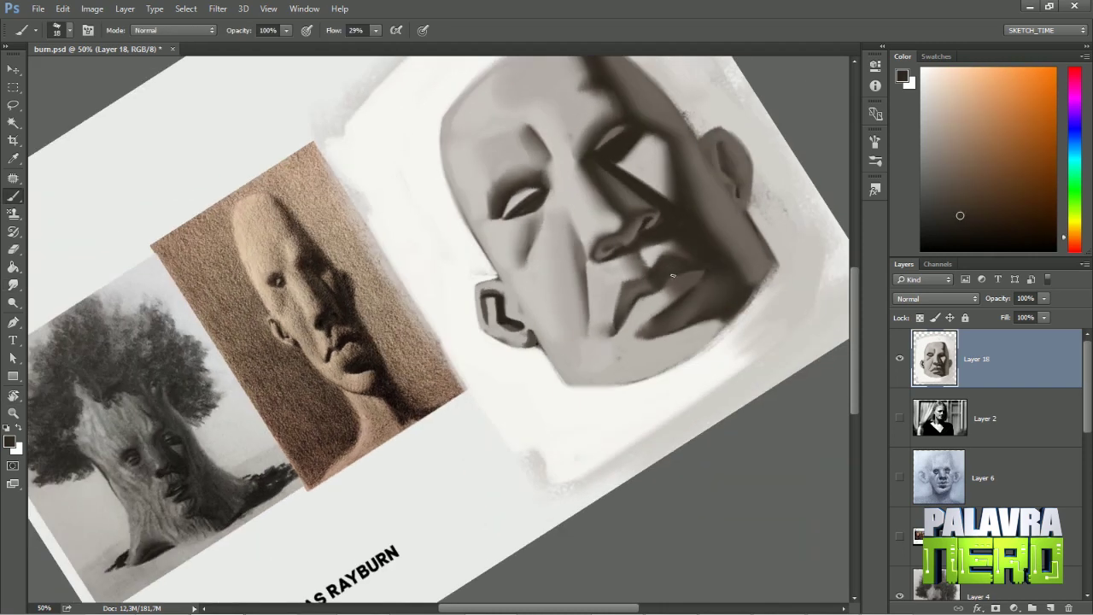
{"action": "left_click", "coordinate": [622, 327], "text": "alt"}
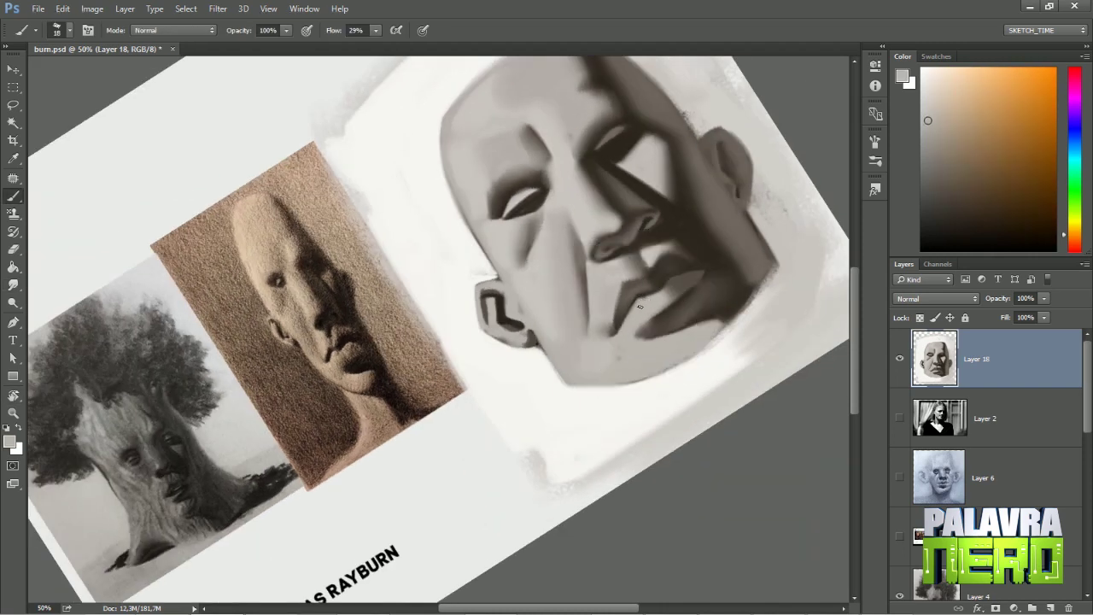
{"action": "left_click", "coordinate": [659, 294], "text": "alt"}
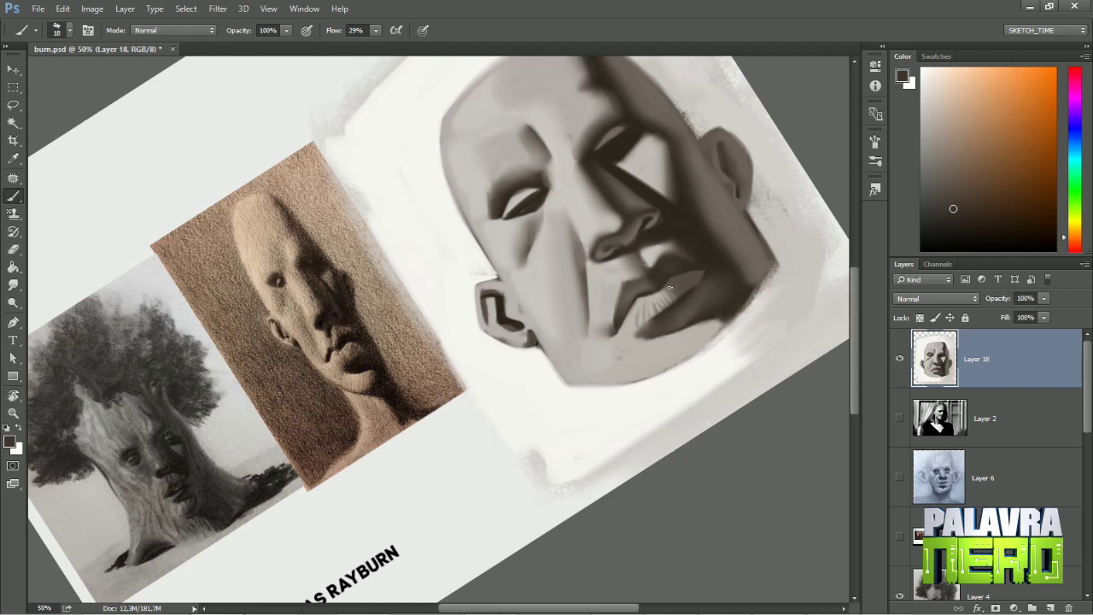
- Soften the lower lip shading with a sampled mid grey and smudging, and reset the canvas rotation to upright
{"action": "key", "text": "r"}
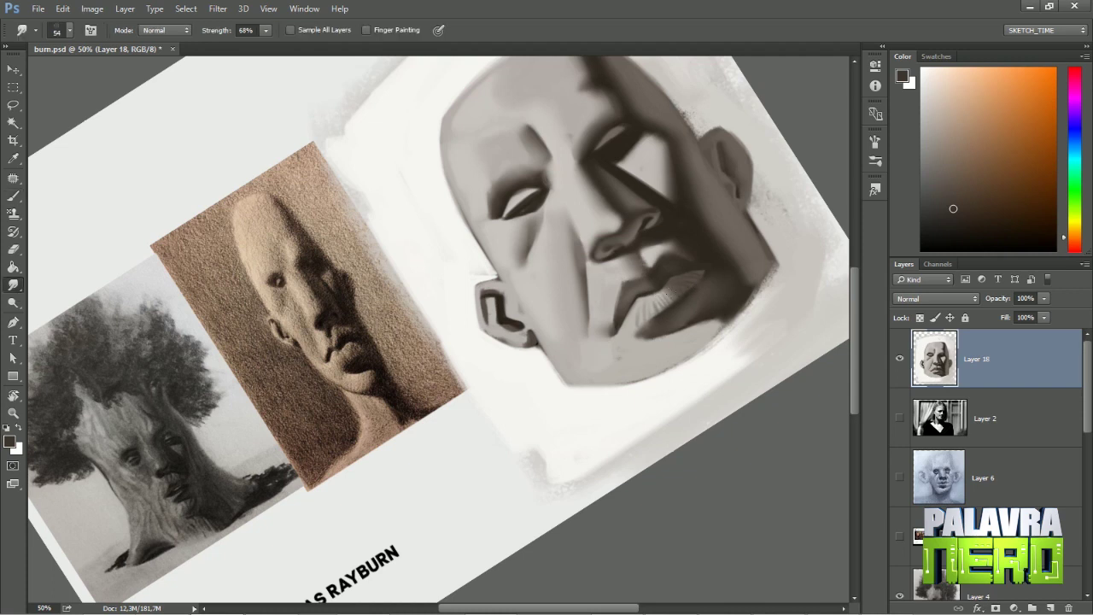
{"action": "key", "text": "b"}
{"action": "left_click", "coordinate": [643, 376], "text": "alt"}
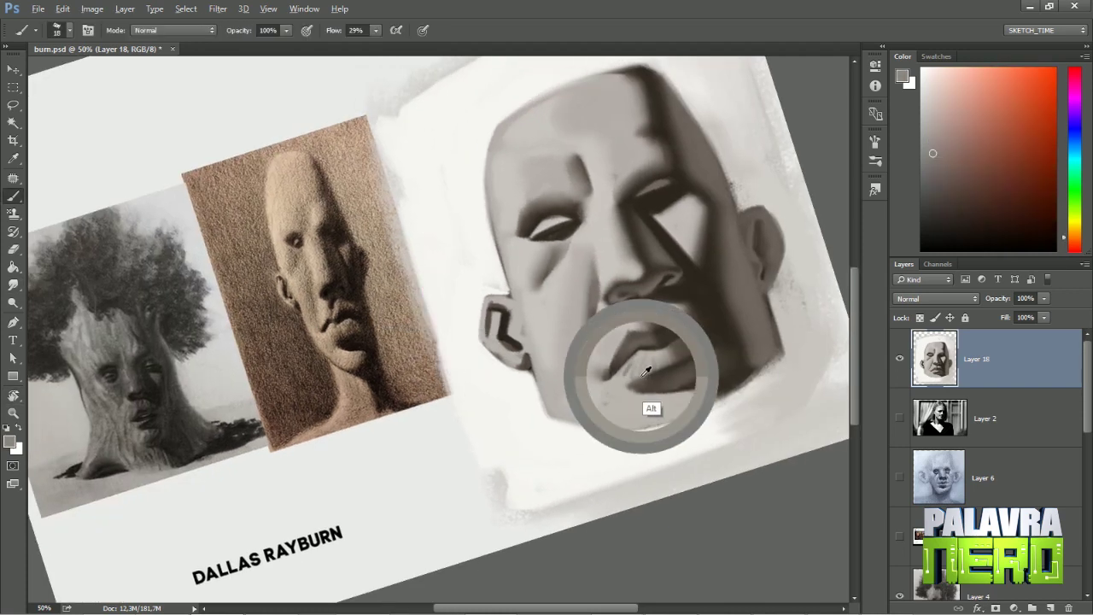
{"action": "key", "text": "r"}
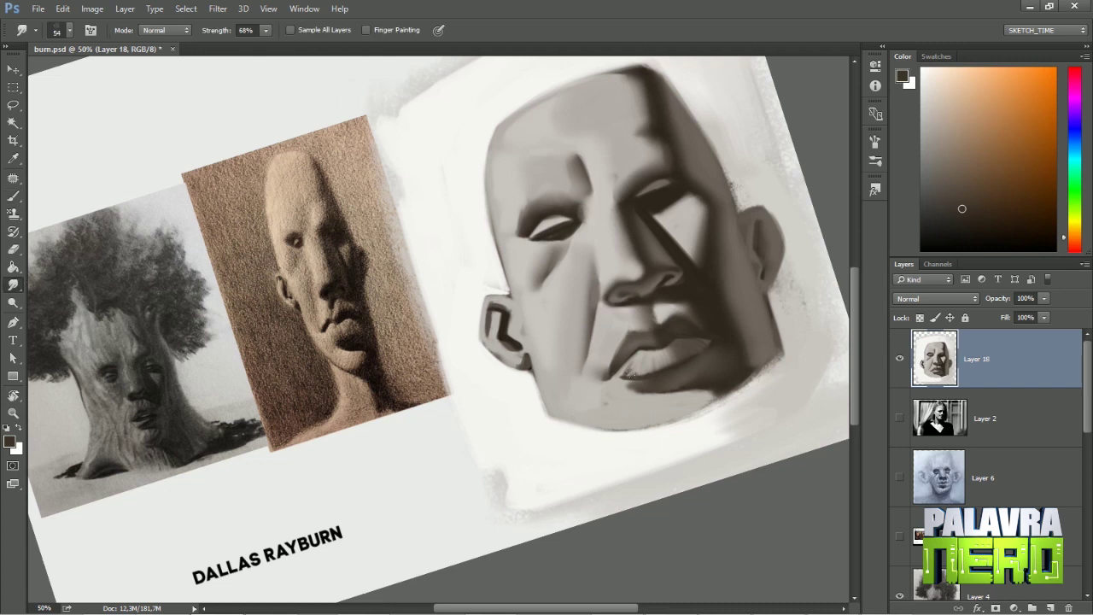
{"action": "key", "text": "Escape"}
{"action": "key", "text": "b"}
- Pick a lighter, slightly pink off-white and paint highlights between the brows and along the nose bridge
{"action": "left_click", "coordinate": [610, 338], "text": "alt"}
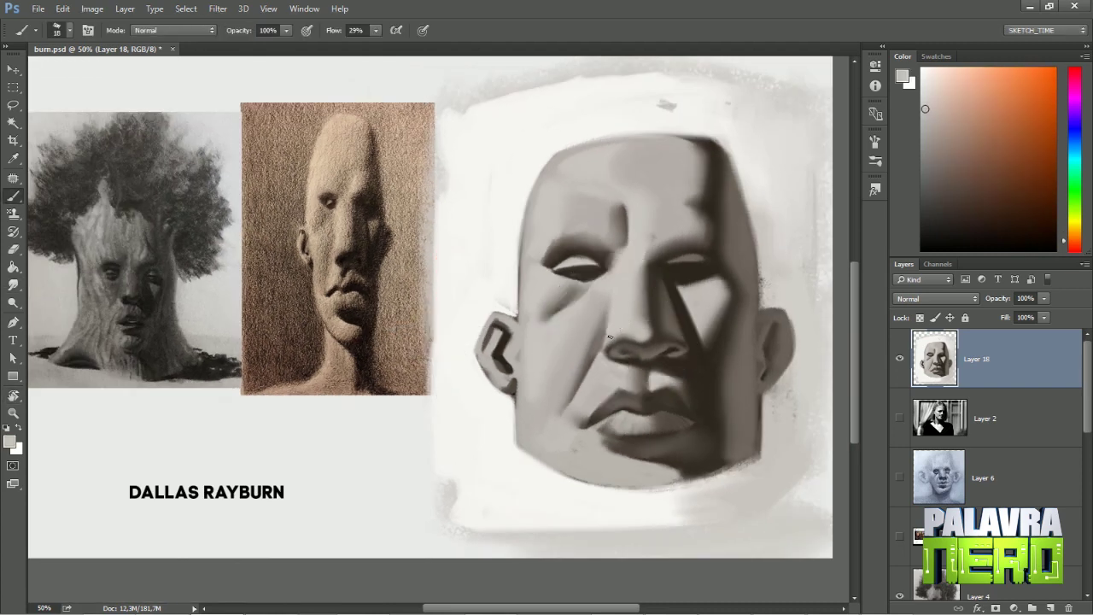
{"action": "left_click", "coordinate": [931, 90]}
{"action": "left_click_drag", "start_coordinate": [643, 246], "coordinate": [658, 212]}
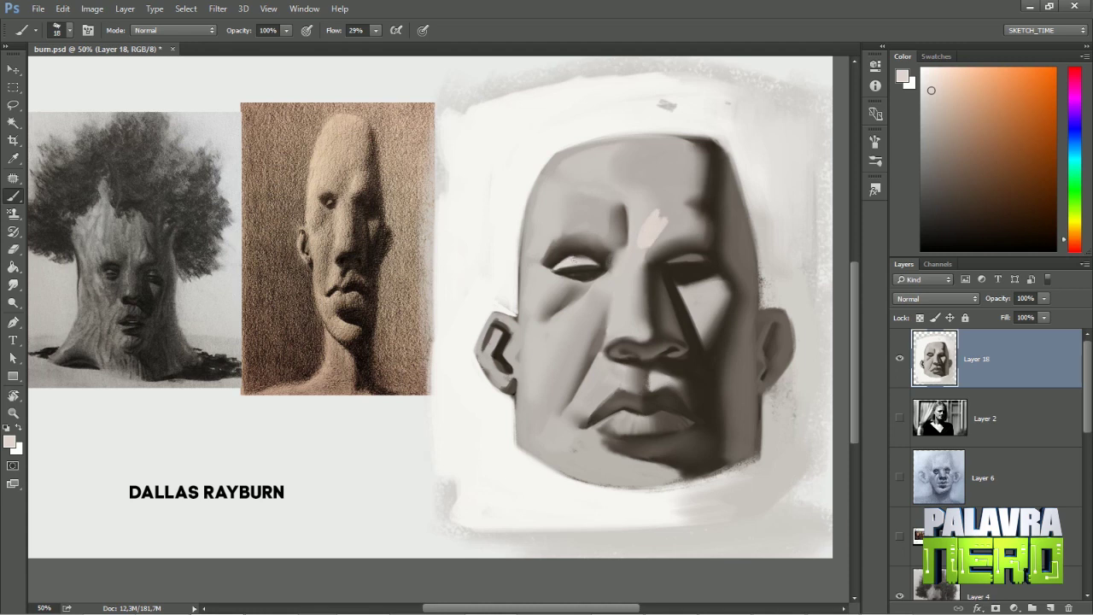
{"action": "left_click_drag", "start_coordinate": [628, 303], "coordinate": [626, 329]}
- Block in pale highlights on the cheeks, chin and lit side of the forehead with a 60 px brush
{"action": "right_click", "coordinate": [590, 264]}
{"action": "double_click", "coordinate": [615, 210]}
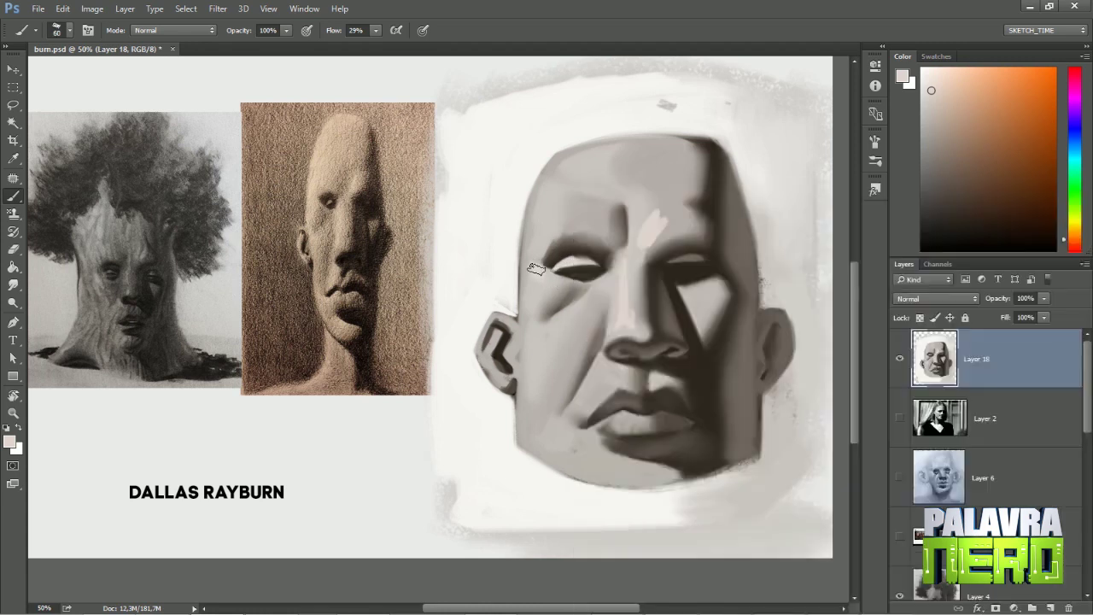
{"action": "mouse_move", "coordinate": [537, 269]}
{"action": "left_mouse_down"}
{"action": "mouse_move", "coordinate": [538, 431]}
{"action": "mouse_move", "coordinate": [598, 385]}
{"action": "mouse_move", "coordinate": [541, 441]}
{"action": "mouse_move", "coordinate": [631, 467]}
{"action": "left_mouse_up"}
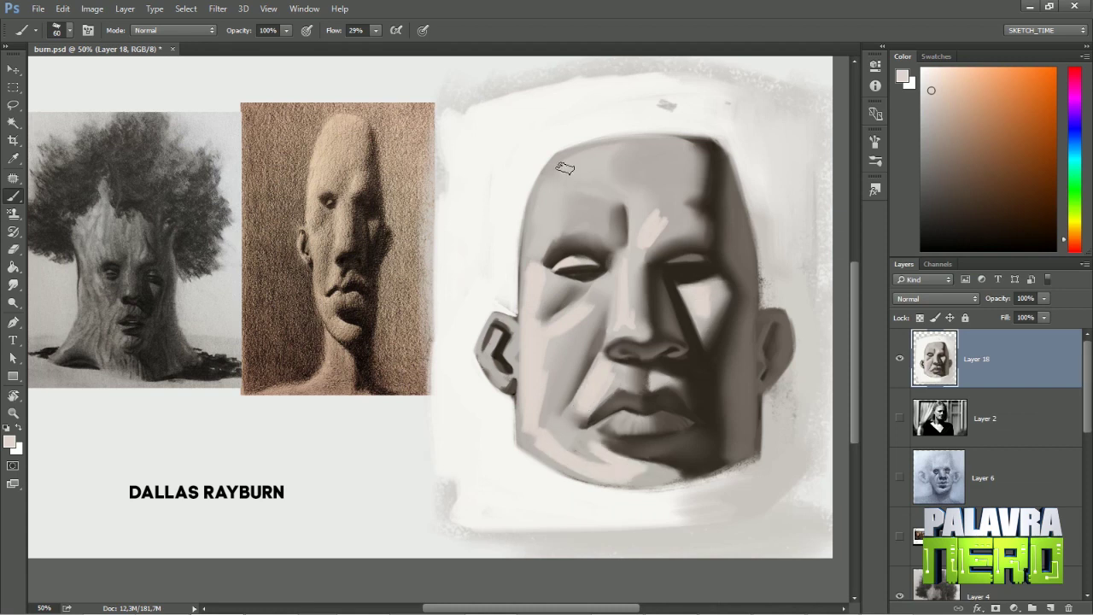
{"action": "left_click_drag", "start_coordinate": [561, 171], "coordinate": [544, 212]}
- Blend the pale highlights on the forehead, jaw and nose bridge with a 77 px Smudge tool
{"action": "key", "text": "r"}
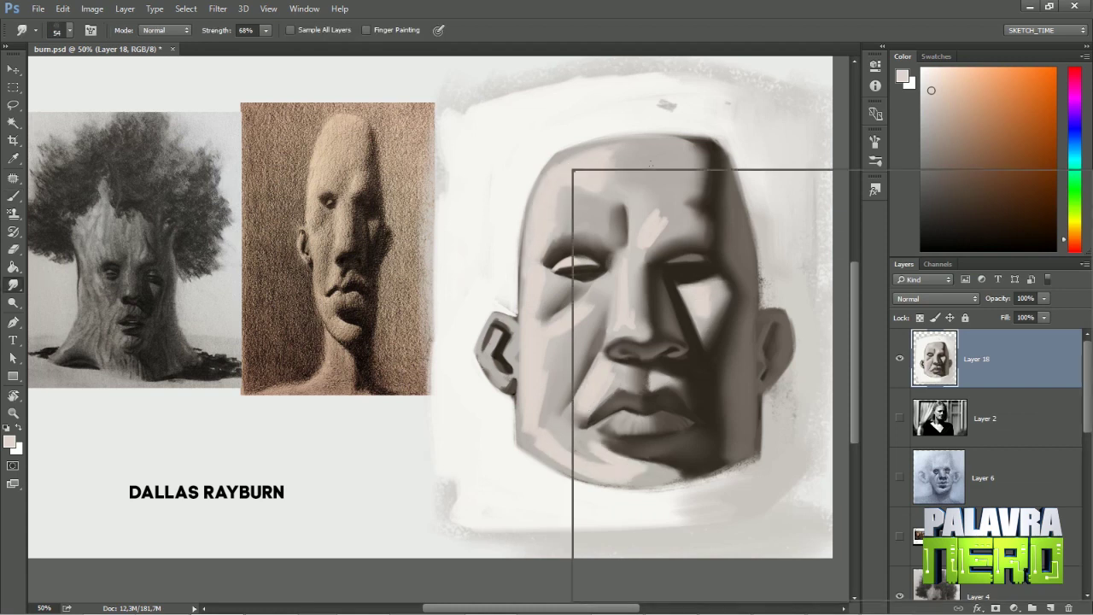
{"action": "left_click_drag", "start_coordinate": [664, 217], "coordinate": [643, 282]}
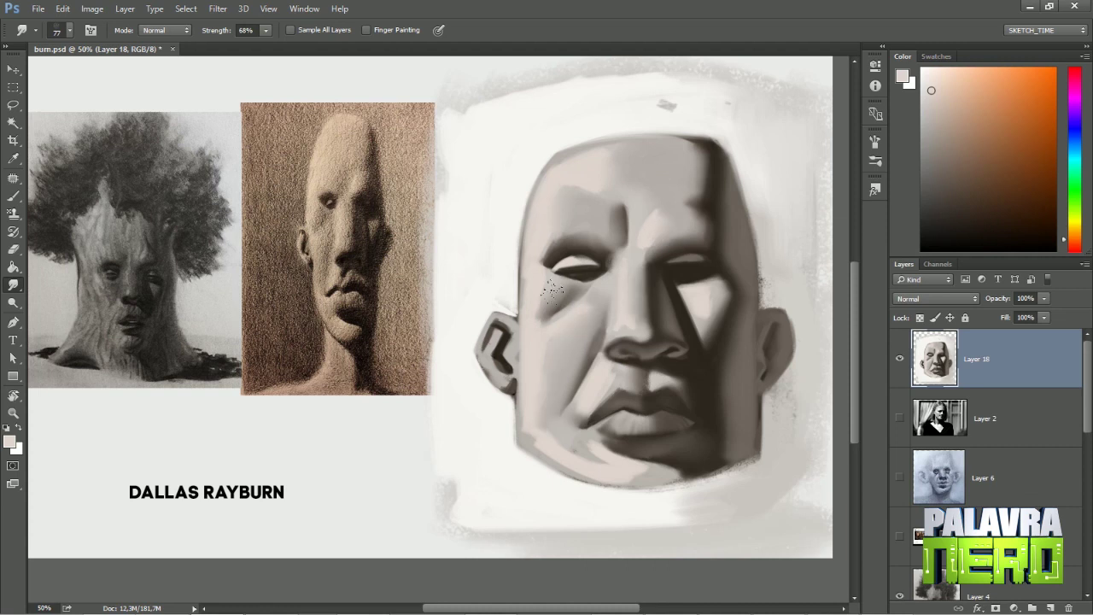
{"action": "left_click_drag", "start_coordinate": [535, 416], "coordinate": [622, 462]}
{"action": "left_click_drag", "start_coordinate": [629, 260], "coordinate": [630, 329]}
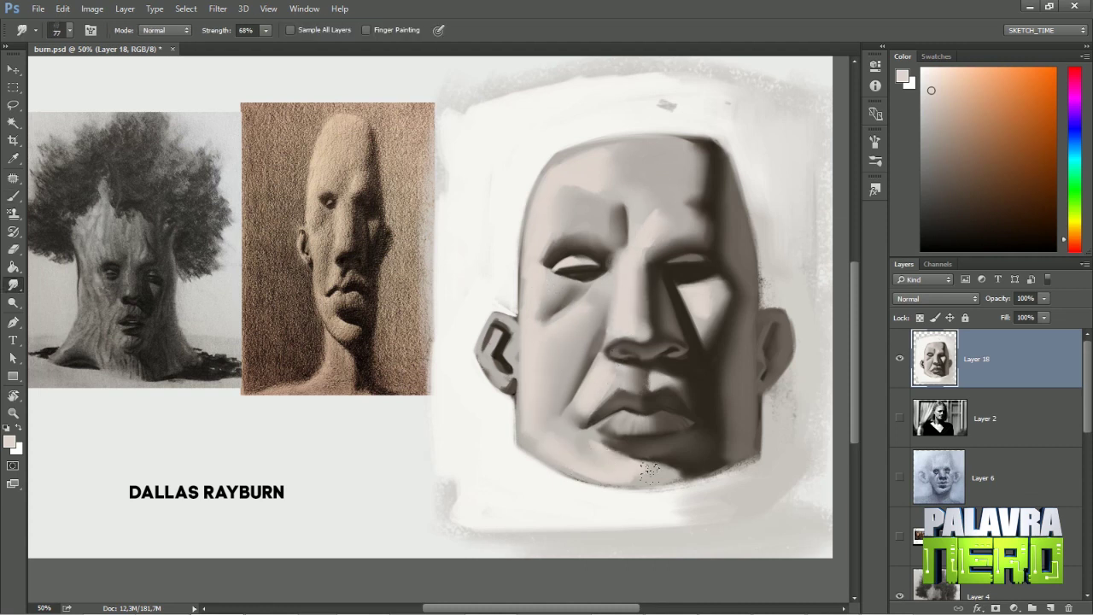
- Extend the sampled pale tone along the jawline, the lit skull contour and across the forehead above the brows
{"action": "key", "text": "b"}
{"action": "left_click", "coordinate": [539, 458], "text": "alt"}
{"action": "left_click_drag", "start_coordinate": [547, 461], "coordinate": [624, 483]}
{"action": "mouse_move", "coordinate": [521, 239]}
{"action": "left_mouse_down"}
{"action": "mouse_move", "coordinate": [526, 299]}
{"action": "mouse_move", "coordinate": [576, 166]}
{"action": "mouse_move", "coordinate": [648, 147]}
{"action": "left_mouse_up"}
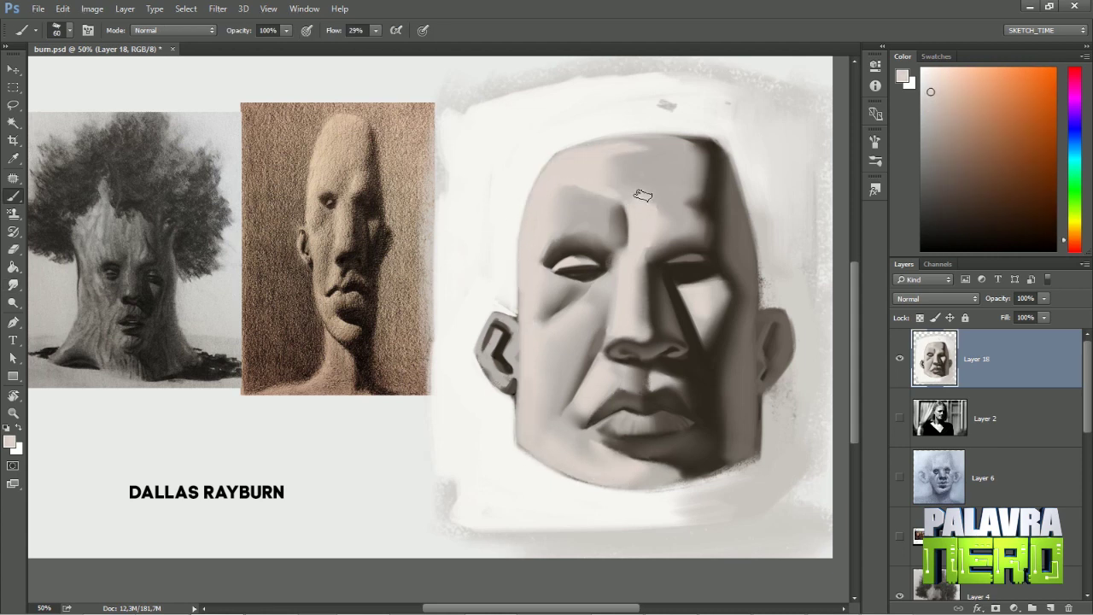
{"action": "mouse_move", "coordinate": [564, 195]}
{"action": "left_mouse_down"}
{"action": "mouse_move", "coordinate": [653, 212]}
{"action": "mouse_move", "coordinate": [684, 189]}
{"action": "left_mouse_up"}
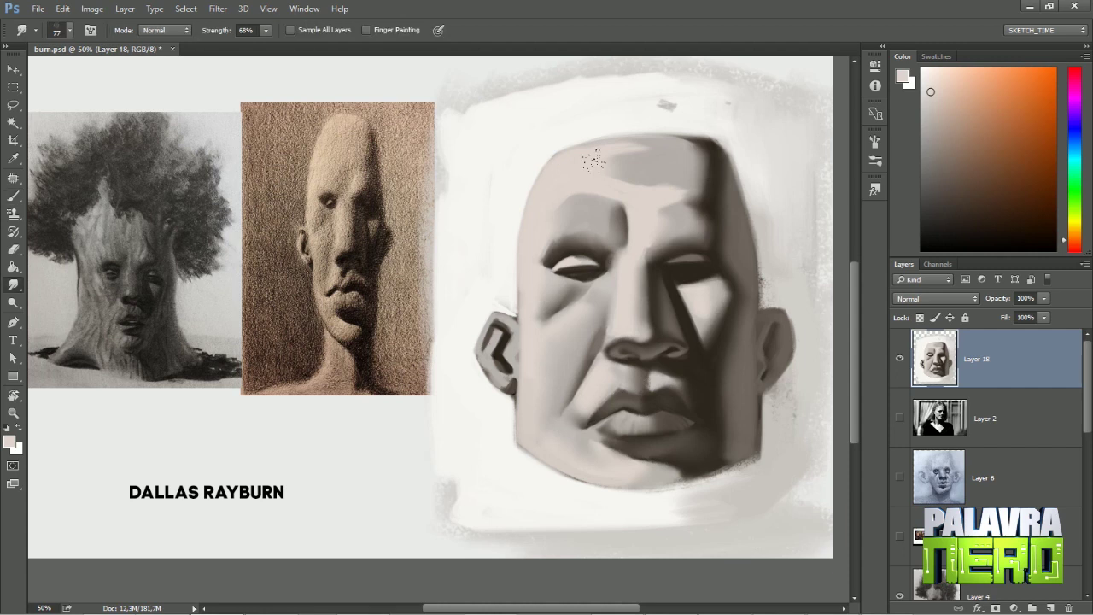
- Refine the brow ridge and the shadow-side inner eye corner with sampled greys, and blend them into the forehead
{"action": "left_click", "coordinate": [611, 207], "text": "alt"}
{"action": "left_click", "coordinate": [628, 218], "text": "alt"}
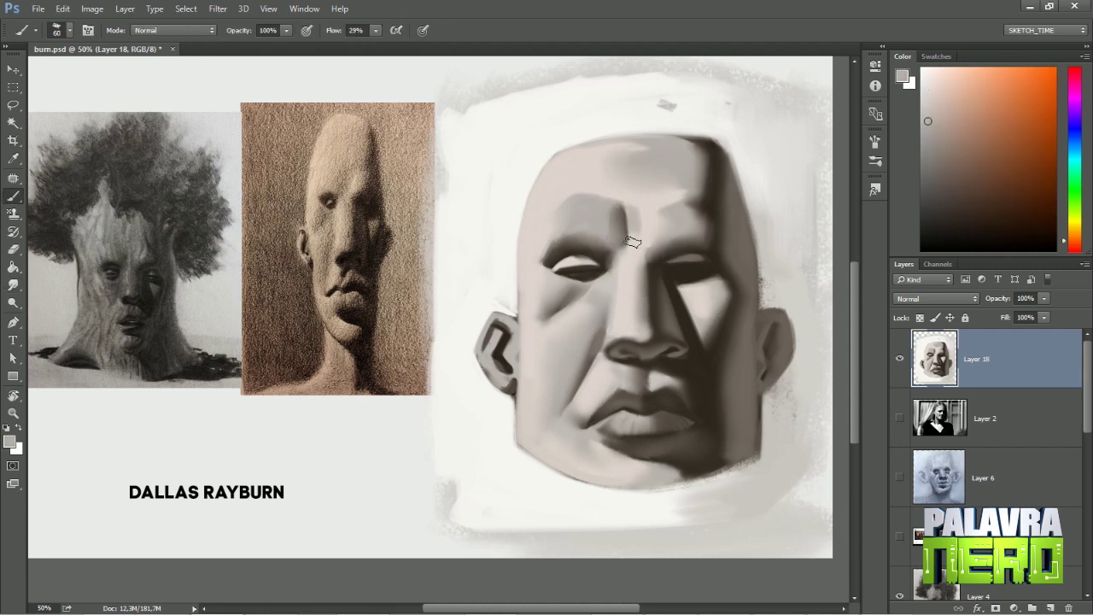
{"action": "left_click", "coordinate": [669, 249], "text": "alt"}
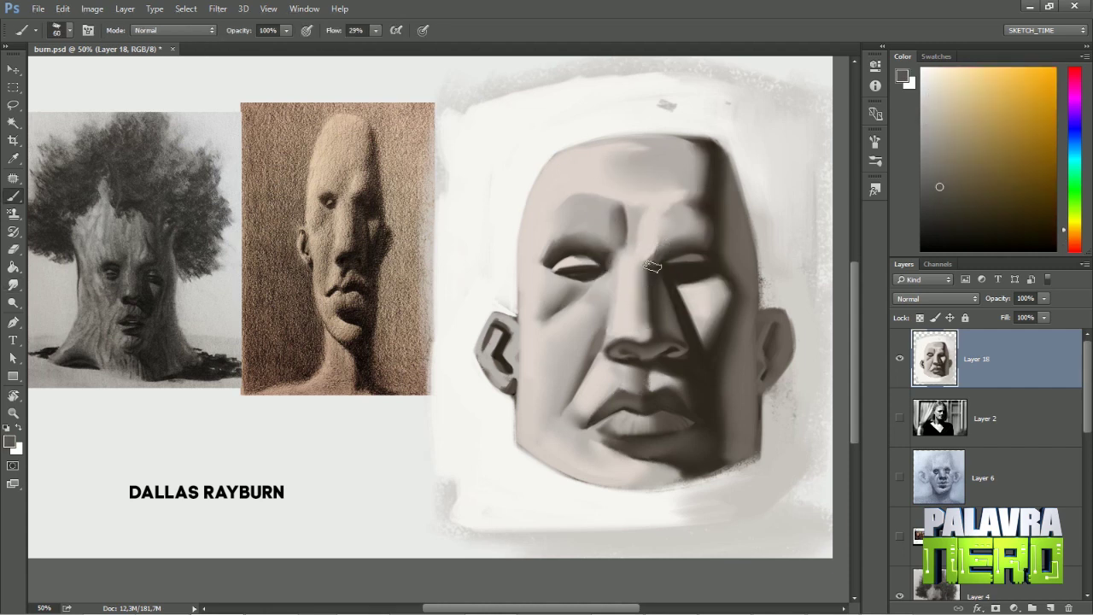
{"action": "key", "text": "r"}
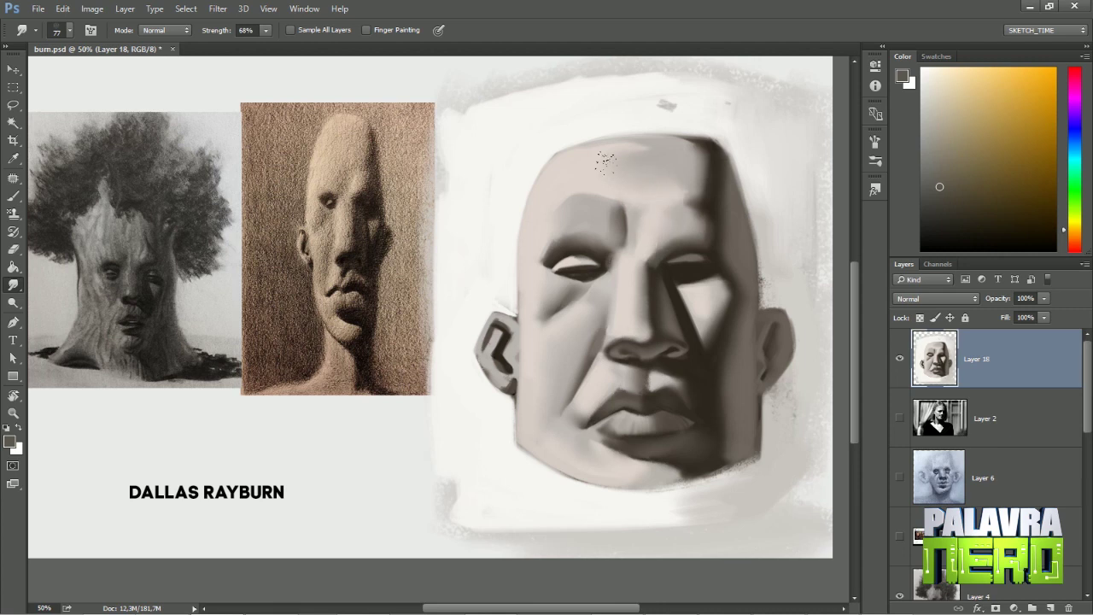
- Clean up the head's outer contour and the area above the lit-side ear with sampled background off-white
{"action": "key", "text": "b"}
{"action": "left_click", "coordinate": [674, 100], "text": "alt"}
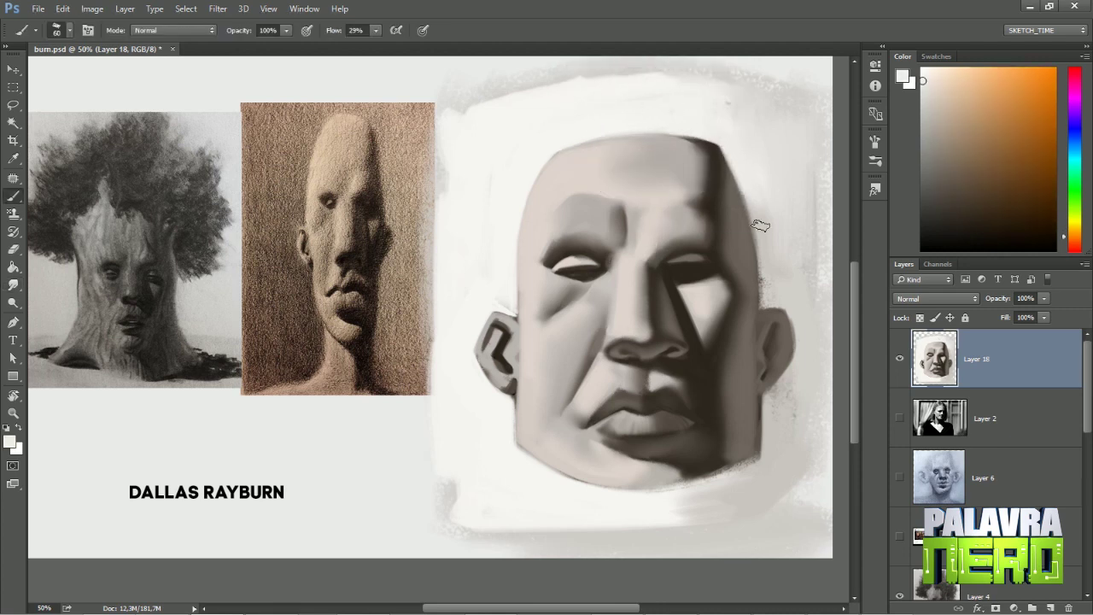
{"action": "left_click", "coordinate": [492, 304], "text": "alt"}
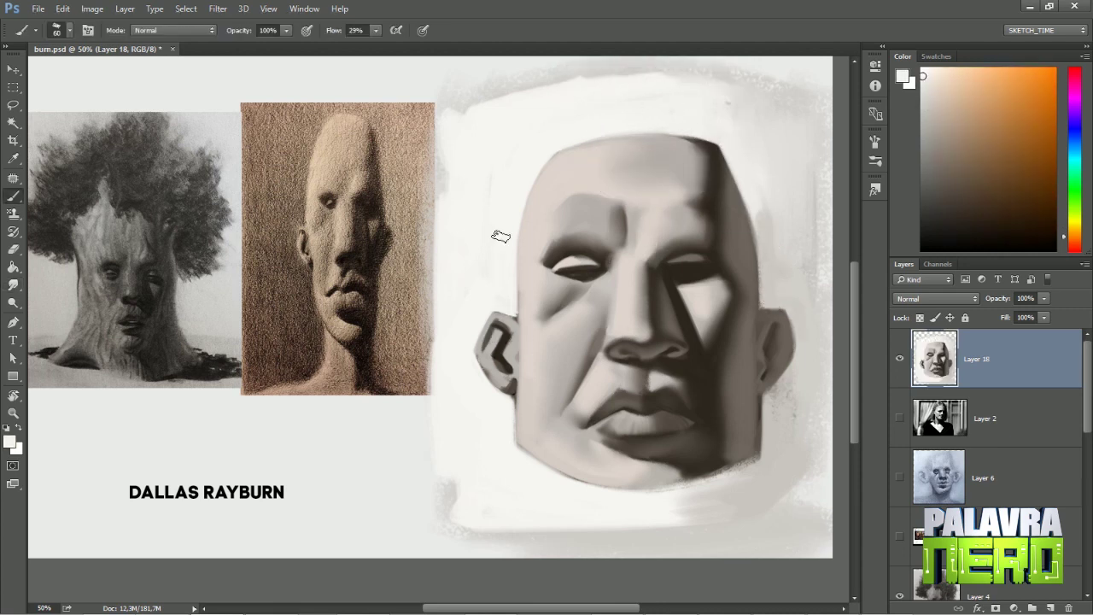
- Paint the lit-side ear's outer planes with sampled light skin grey and a 27 px brush
{"action": "left_click", "coordinate": [533, 377], "text": "alt"}
{"action": "right_click", "coordinate": [533, 377]}
{"action": "left_click_drag", "start_coordinate": [595, 214], "coordinate": [577, 214]}
{"action": "left_click", "coordinate": [513, 338]}
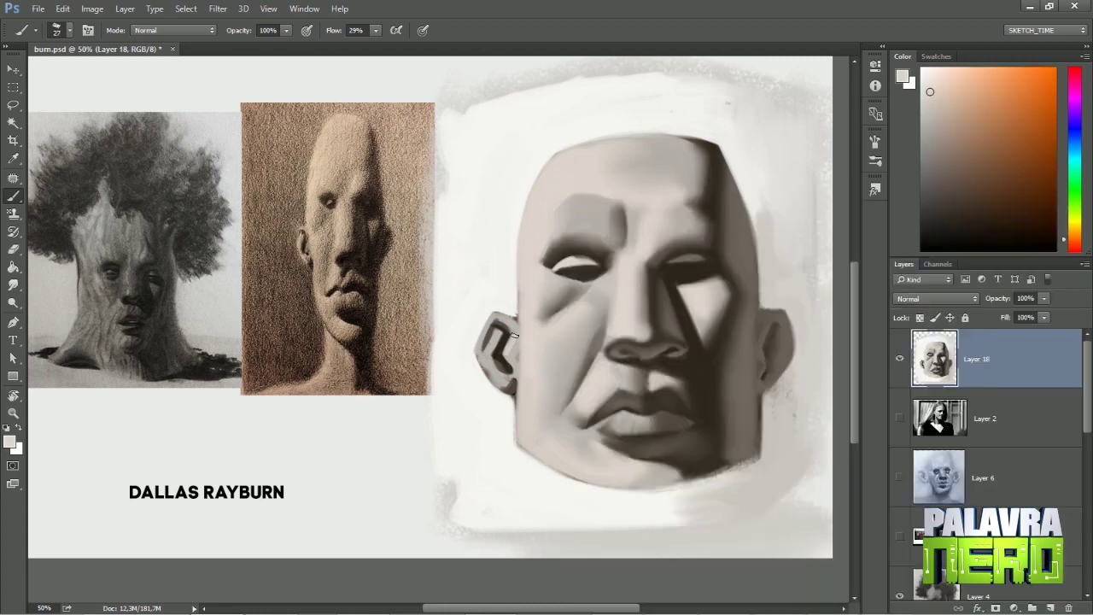
{"action": "mouse_move", "coordinate": [514, 335]}
{"action": "left_mouse_down"}
{"action": "mouse_move", "coordinate": [477, 350]}
{"action": "mouse_move", "coordinate": [491, 347]}
{"action": "mouse_move", "coordinate": [478, 354]}
{"action": "mouse_move", "coordinate": [508, 385]}
{"action": "left_mouse_up"}
- Redefine the inner hollow of the lit-side ear with sampled dark and light greys
{"action": "left_click", "coordinate": [659, 349], "text": "alt"}
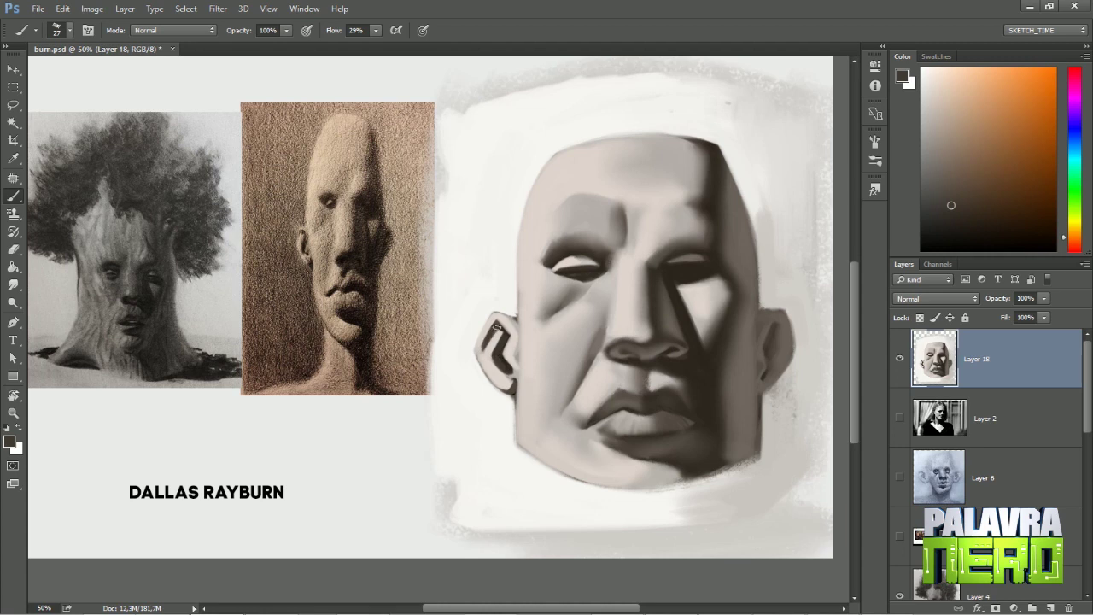
{"action": "left_click", "coordinate": [581, 361], "text": "alt"}
{"action": "left_click", "coordinate": [501, 351], "text": "alt"}
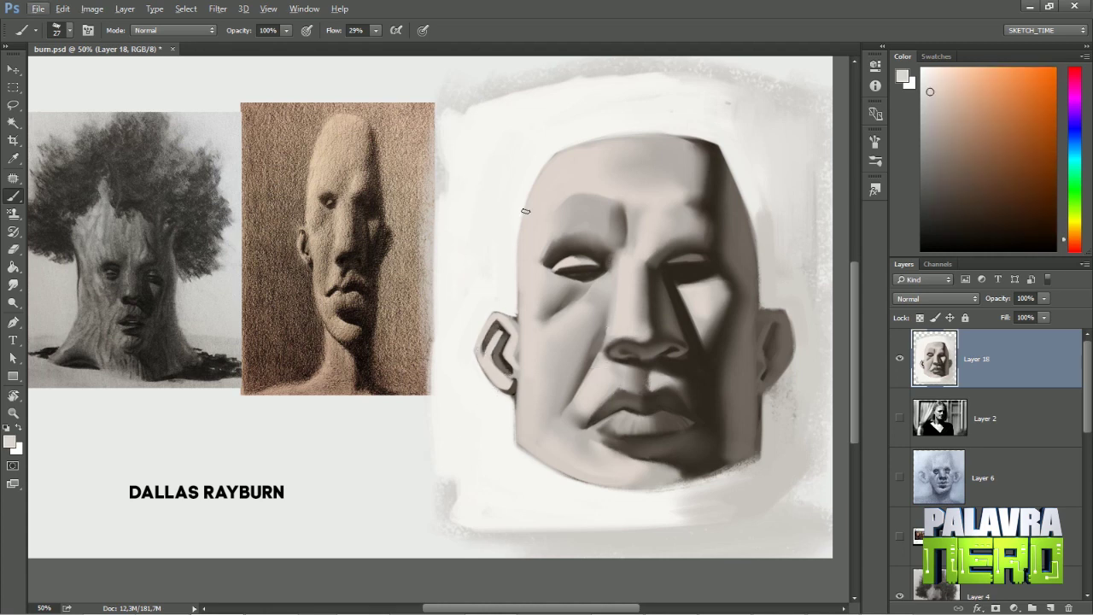
- Redraw the dark upper lid lines and lid planes of both eyes with sampled tones
{"action": "left_click", "coordinate": [669, 277], "text": "alt"}
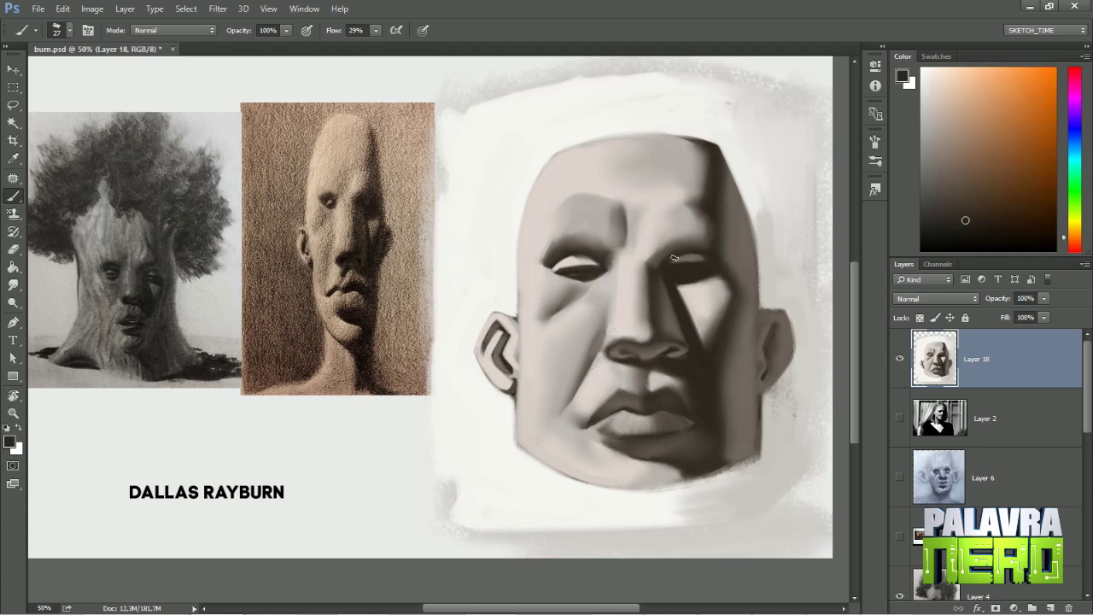
{"action": "left_click", "coordinate": [560, 266], "text": "alt"}
{"action": "left_click", "coordinate": [584, 249], "text": "alt"}
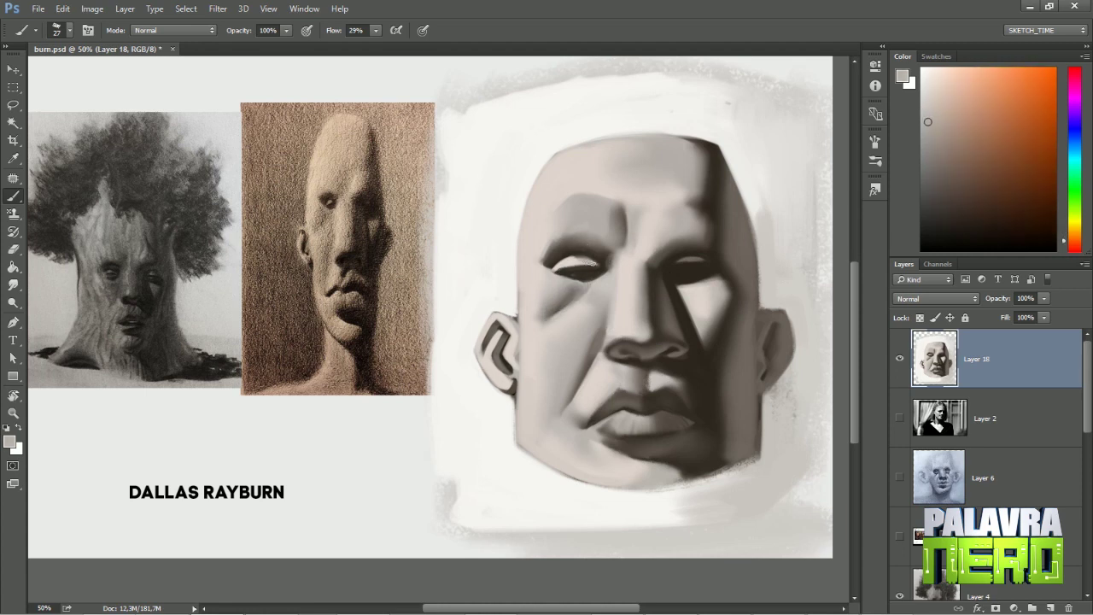
{"action": "left_click", "coordinate": [564, 263], "text": "alt"}
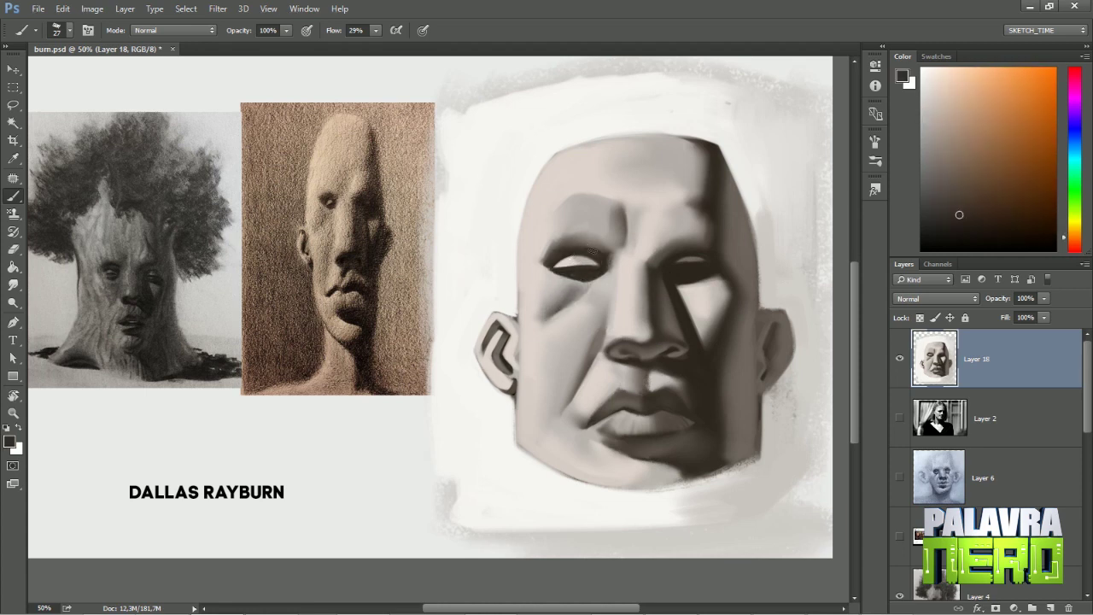
- Deepen the dark tones of the face layer with Levels, raising the black input level to about 14
{"action": "key", "text": "r"}
{"action": "key", "text": "r"}
{"action": "left_click_drag", "start_coordinate": [632, 212], "coordinate": [500, 68]}
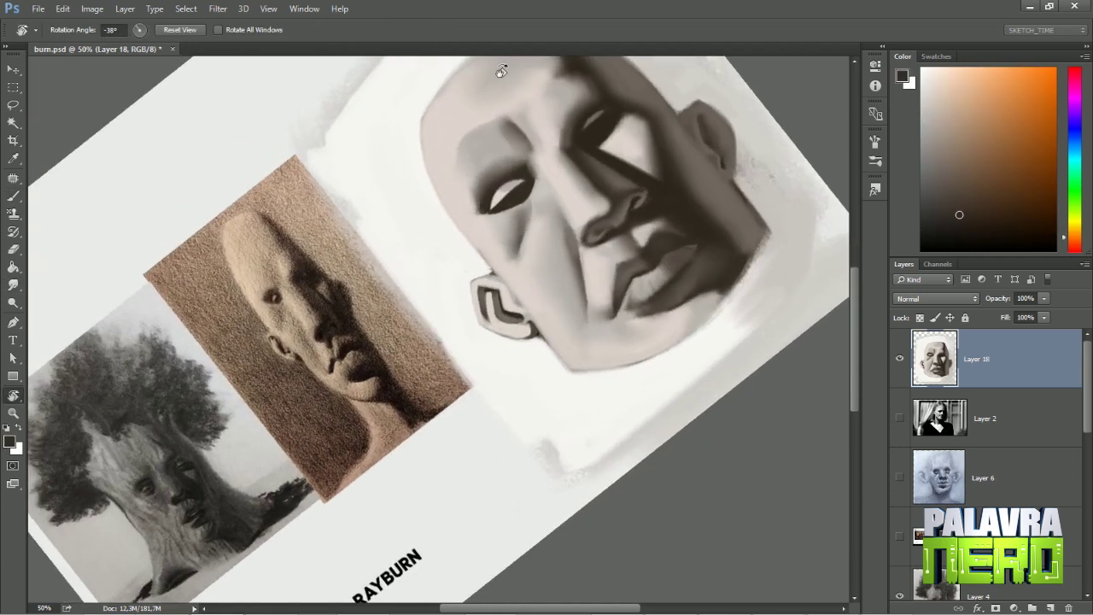
{"action": "key", "text": "b"}
{"action": "key", "text": "ctrl+l"}
{"action": "left_click_drag", "start_coordinate": [718, 361], "coordinate": [733, 360]}
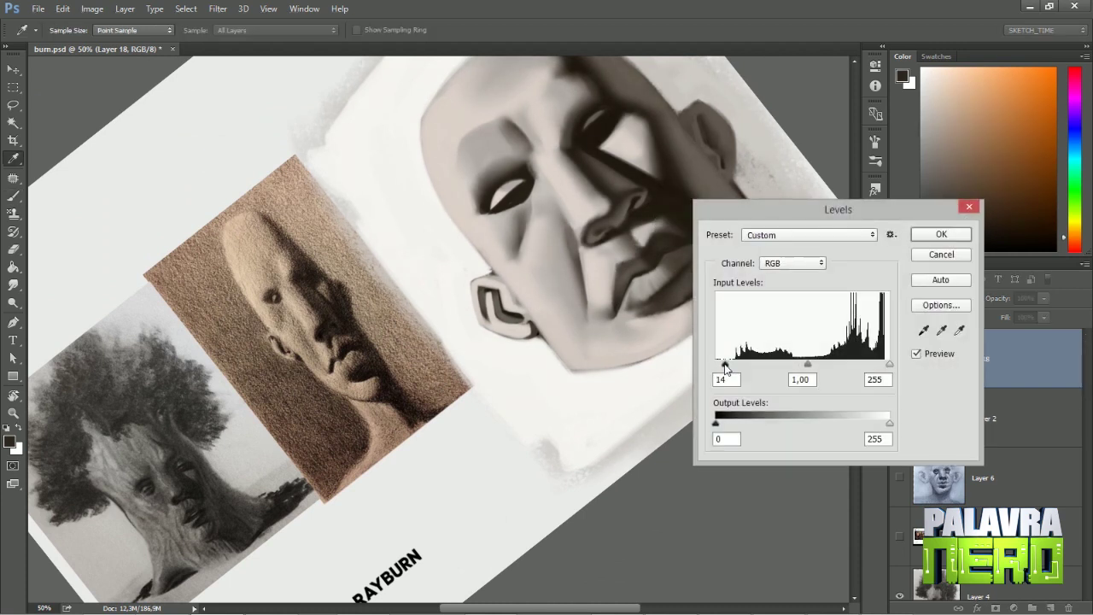
{"action": "key", "text": "Return"}
- Refine the nostril and wing of the nose with sampled mid and dark greys using an 18 px brush
{"action": "right_click", "coordinate": [664, 182]}
{"action": "type", "text": "18"}
{"action": "key", "text": "Return"}
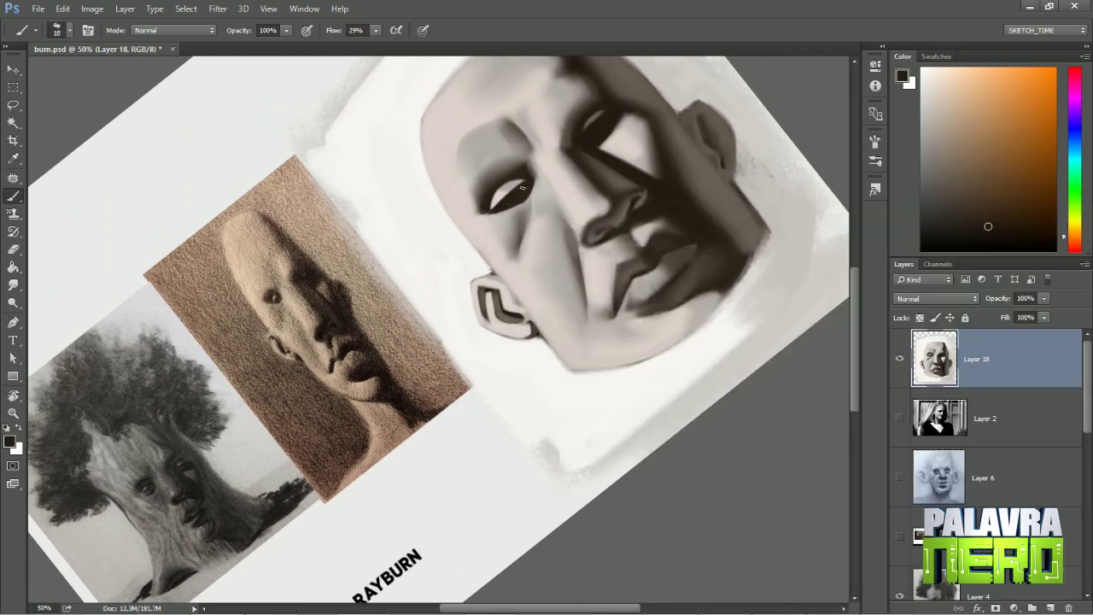
{"action": "left_click", "coordinate": [632, 202], "text": "alt"}
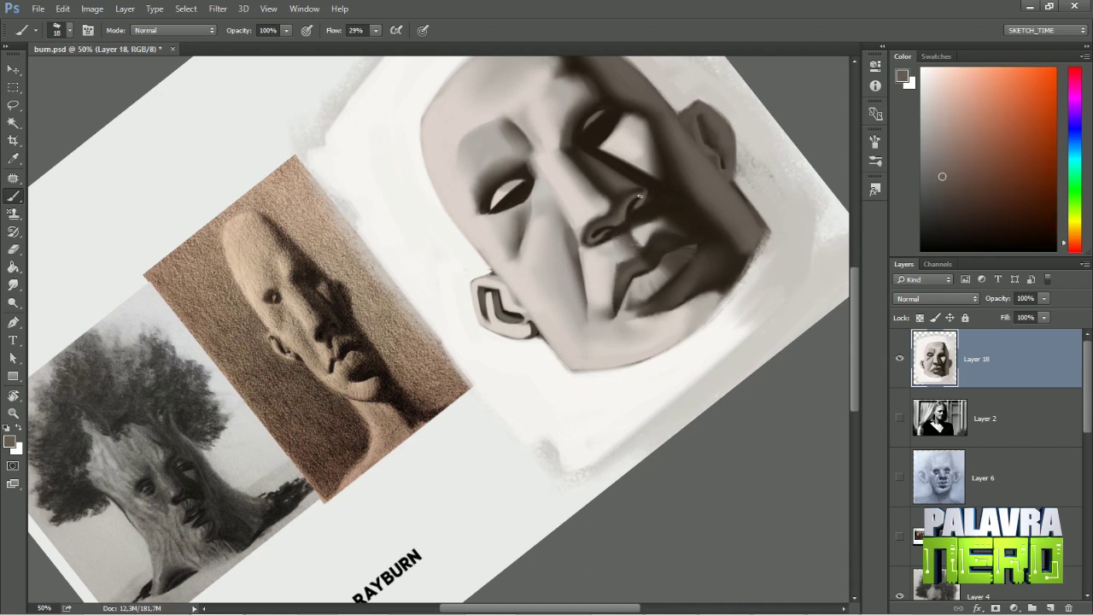
{"action": "left_click", "coordinate": [605, 231], "text": "alt"}
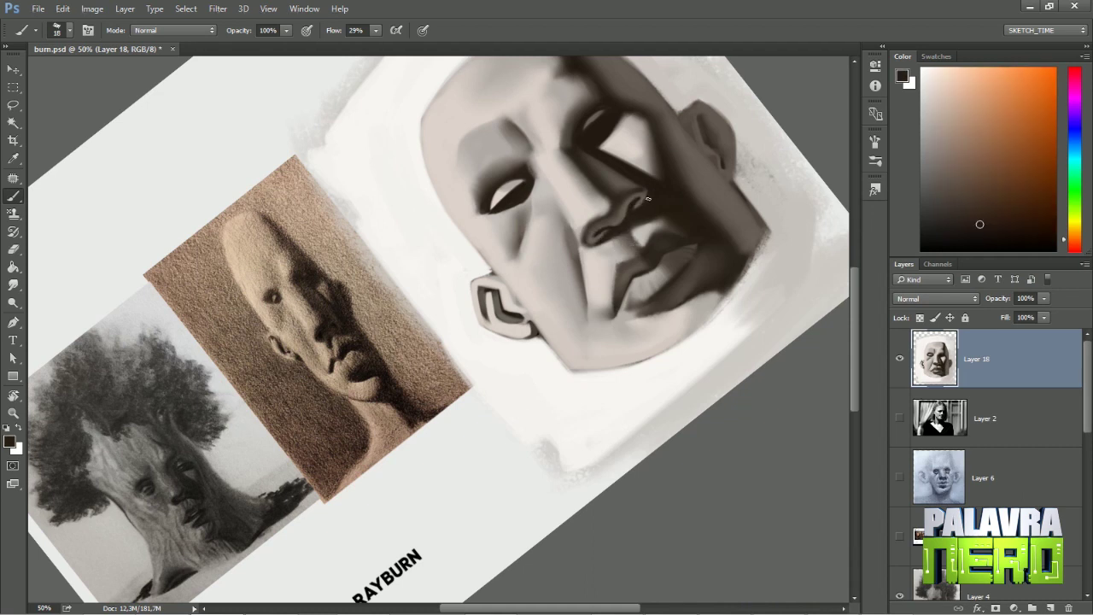
{"action": "left_click_drag", "start_coordinate": [661, 195], "coordinate": [511, 419]}
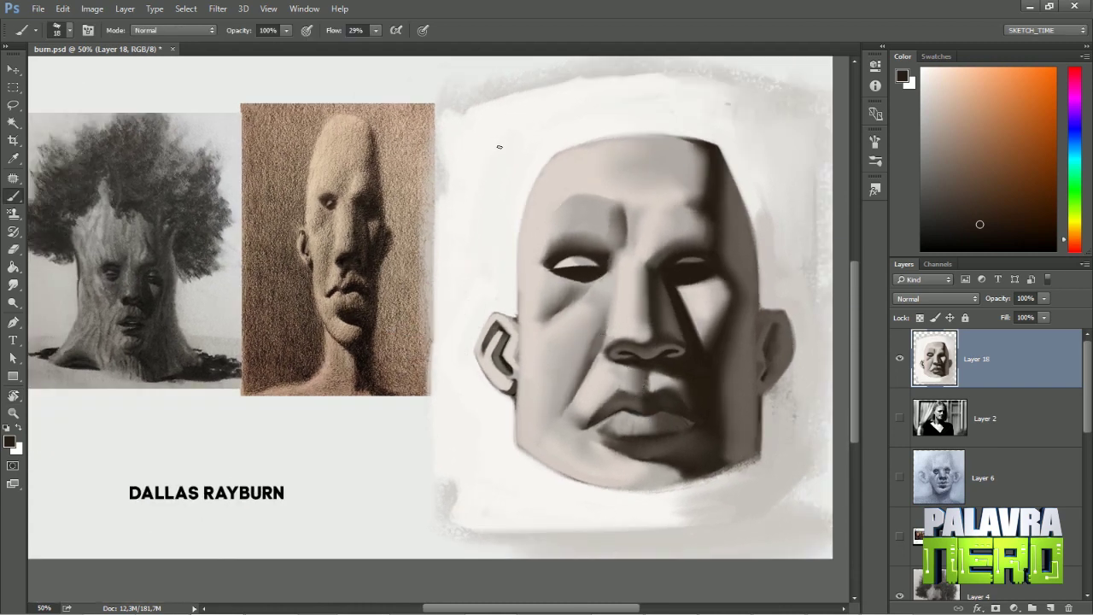
- Soften the fold between the nose and lit cheek and lighten the chin below the lower lip with sampled skin greys
{"action": "left_click", "coordinate": [572, 315], "text": "alt"}
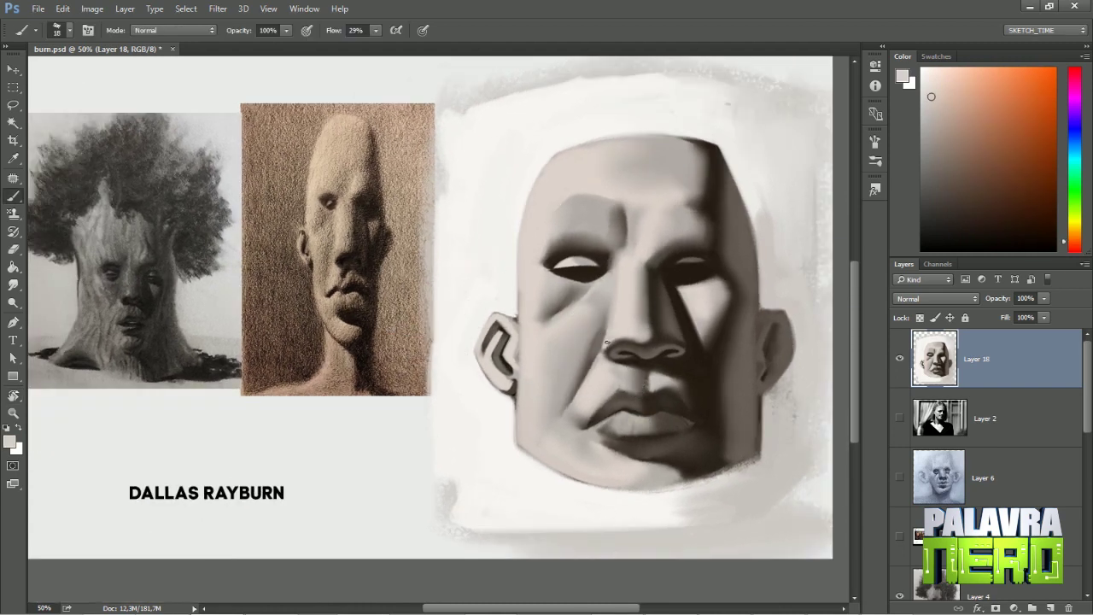
{"action": "left_click", "coordinate": [609, 316], "text": "alt"}
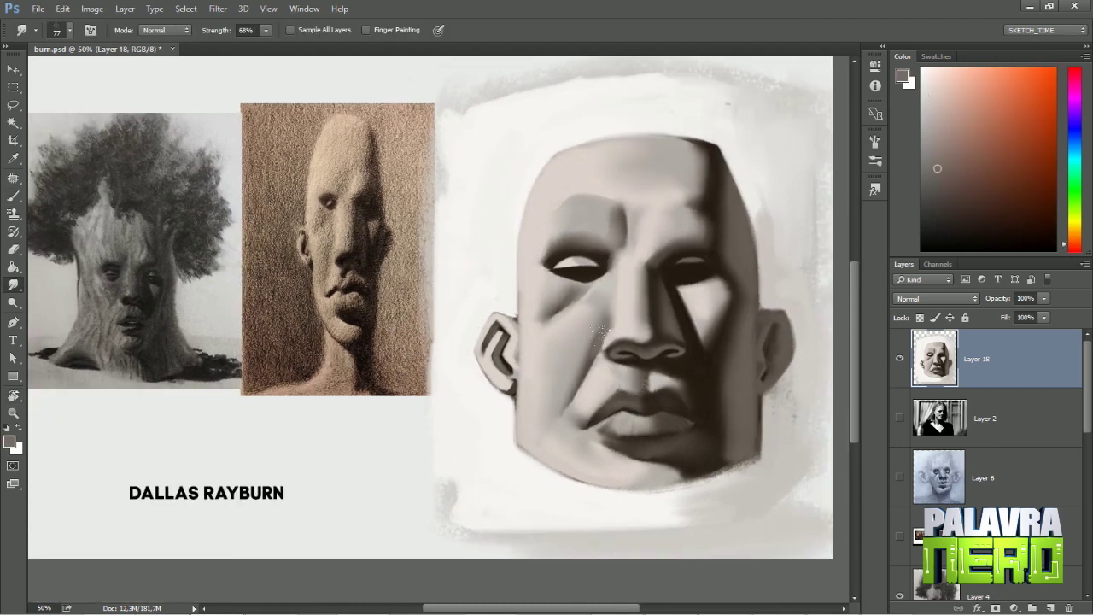
{"action": "left_click", "coordinate": [608, 349], "text": "alt"}
{"action": "left_click", "coordinate": [598, 358], "text": "alt"}
{"action": "mouse_move", "coordinate": [620, 376]}
{"action": "left_mouse_down"}
{"action": "mouse_move", "coordinate": [723, 293]}
{"action": "mouse_move", "coordinate": [629, 348]}
{"action": "left_mouse_up"}
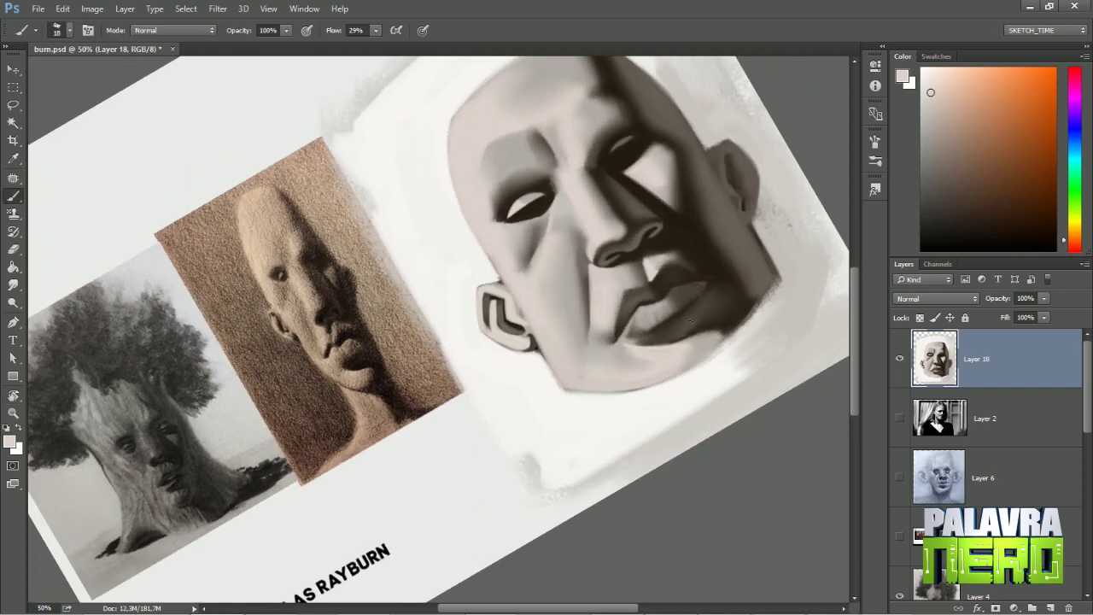
{"action": "left_click_drag", "start_coordinate": [690, 321], "coordinate": [657, 402]}
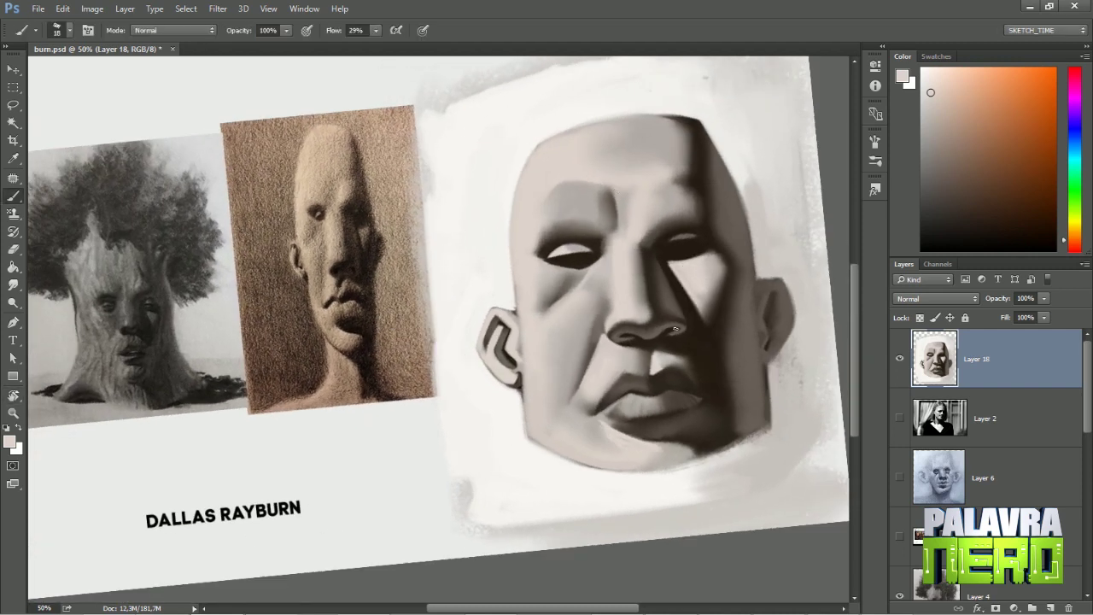
- Paint a grey lower lid plane across the dark opening of the lit-side eye with sampled tones
{"action": "left_click_drag", "start_coordinate": [603, 341], "coordinate": [539, 195]}
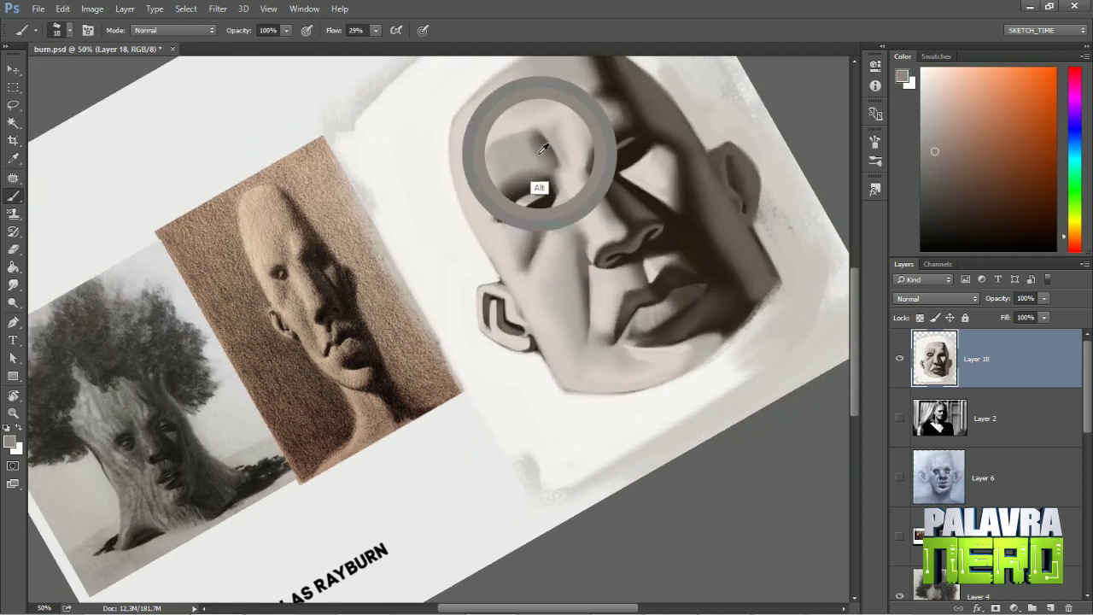
{"action": "left_click", "coordinate": [506, 220], "text": "alt"}
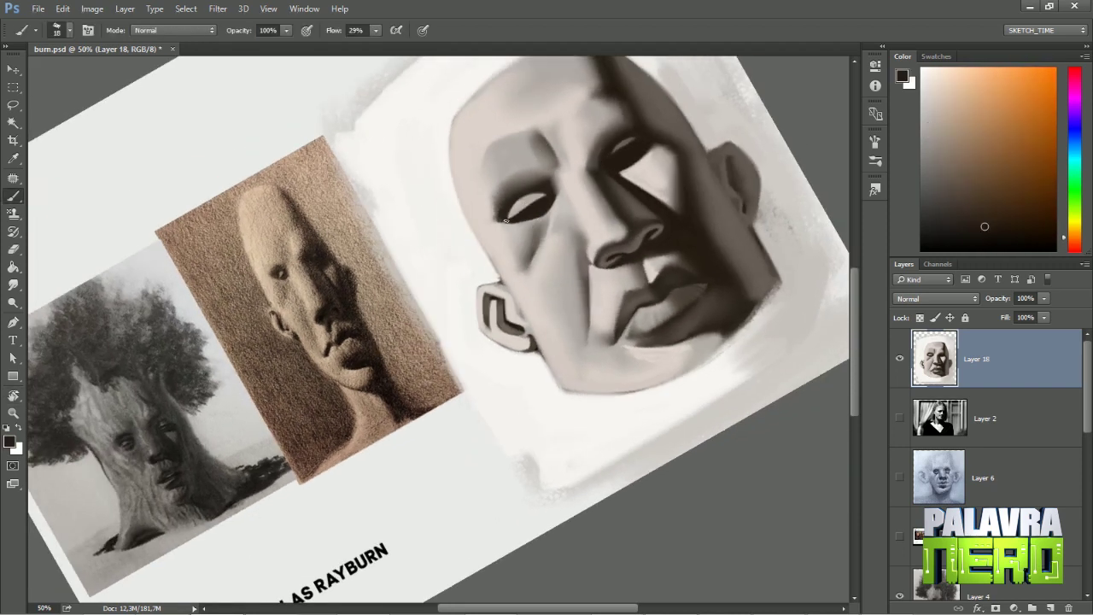
{"action": "left_click", "coordinate": [533, 205], "text": "alt"}
{"action": "left_click", "coordinate": [516, 214]}
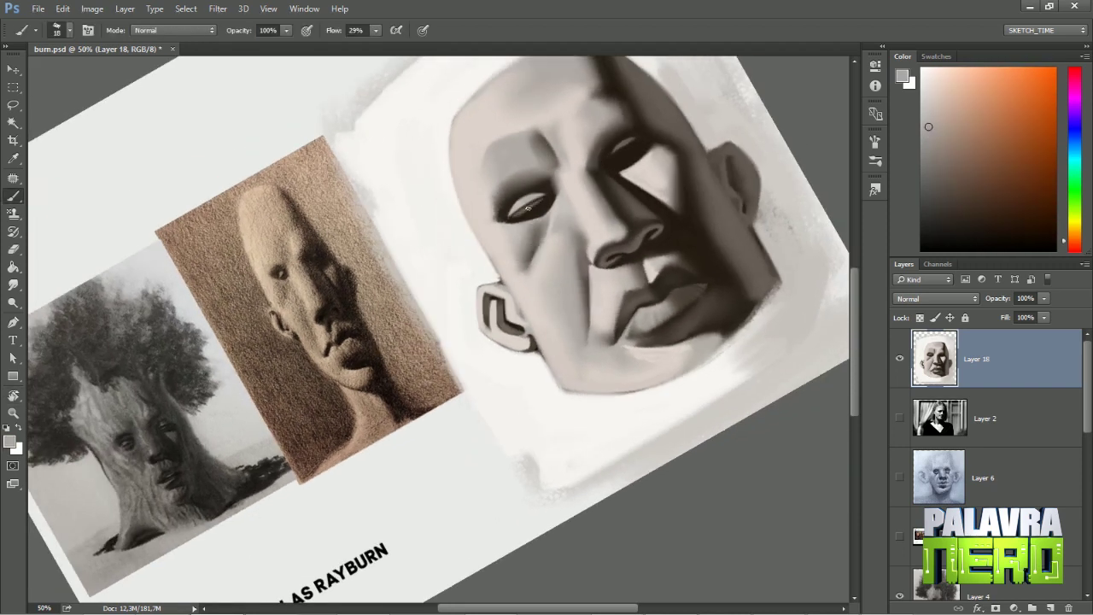
{"action": "left_click", "coordinate": [515, 215]}
{"action": "left_click", "coordinate": [533, 205], "text": "alt"}
{"action": "left_click", "coordinate": [524, 179], "text": "alt"}
{"action": "left_click", "coordinate": [516, 217]}
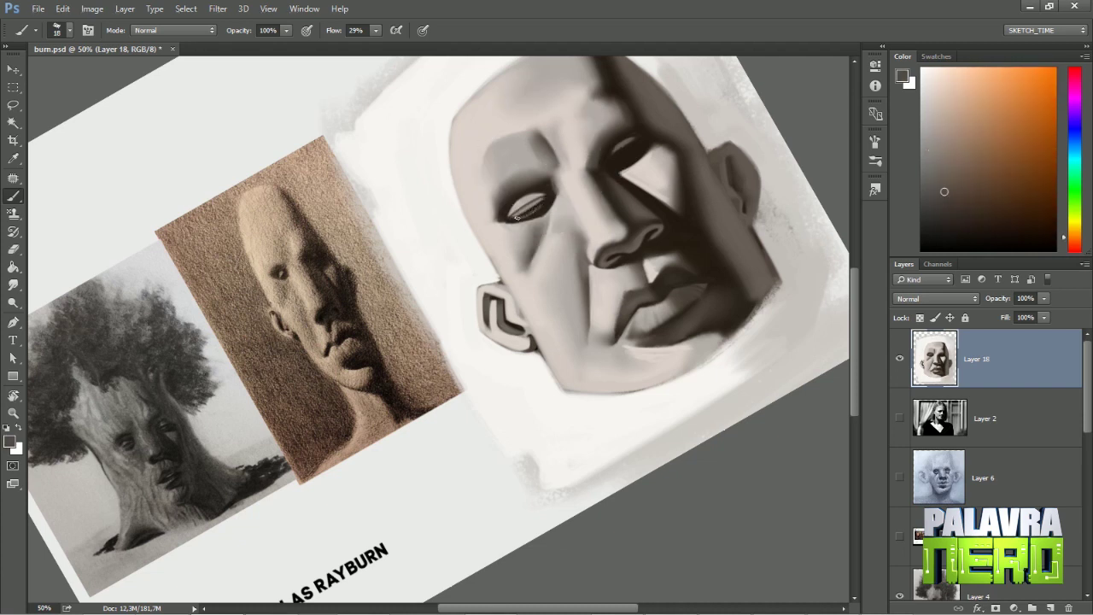
- Define the lit-side eye's lower lid with a sampled pale rim and darker tones at its corner and underside
{"action": "left_click", "coordinate": [536, 209], "text": "alt"}
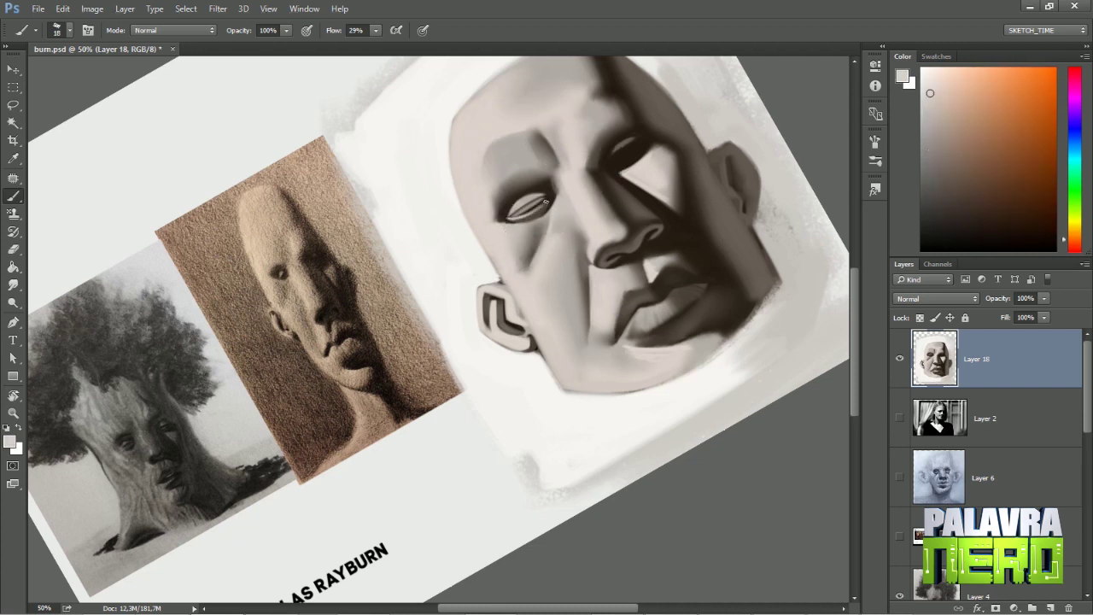
{"action": "left_click_drag", "start_coordinate": [517, 214], "coordinate": [505, 222]}
{"action": "left_click", "coordinate": [510, 221], "text": "alt"}
{"action": "left_click", "coordinate": [512, 256], "text": "alt"}
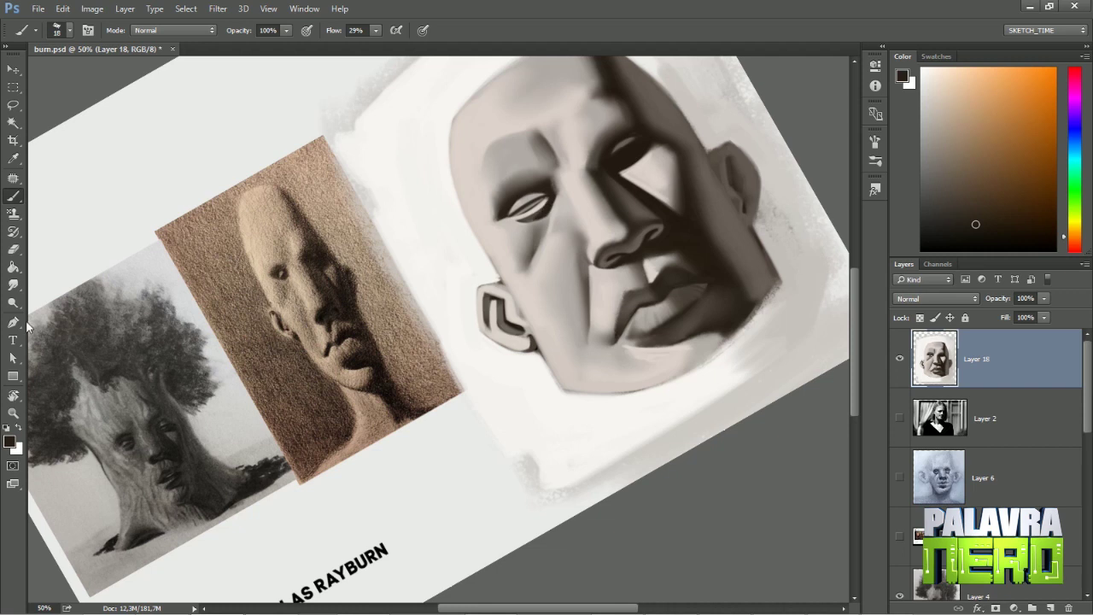
{"action": "left_click", "coordinate": [514, 218], "text": "alt"}
{"action": "left_click", "coordinate": [557, 243], "text": "alt"}
- Paint a pale lower lid and a dark slit in the shadow-side eye with sampled tones and a 20 px brush
{"action": "key", "text": "r"}
{"action": "left_click_drag", "start_coordinate": [542, 188], "coordinate": [561, 240]}
{"action": "left_click", "coordinate": [604, 268], "text": "alt"}
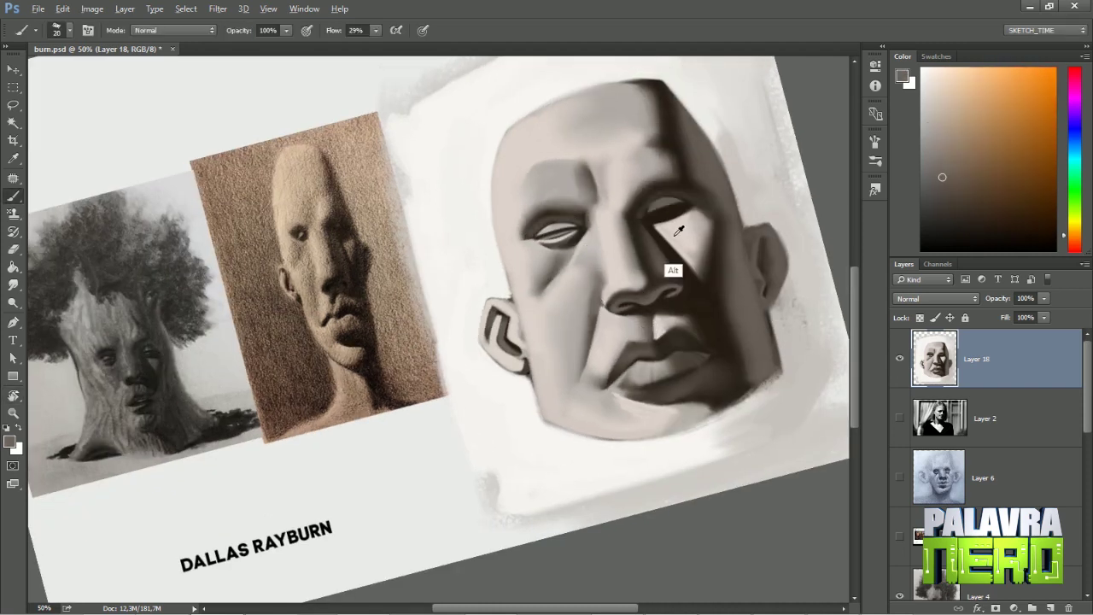
{"action": "left_click", "coordinate": [673, 271], "text": "alt"}
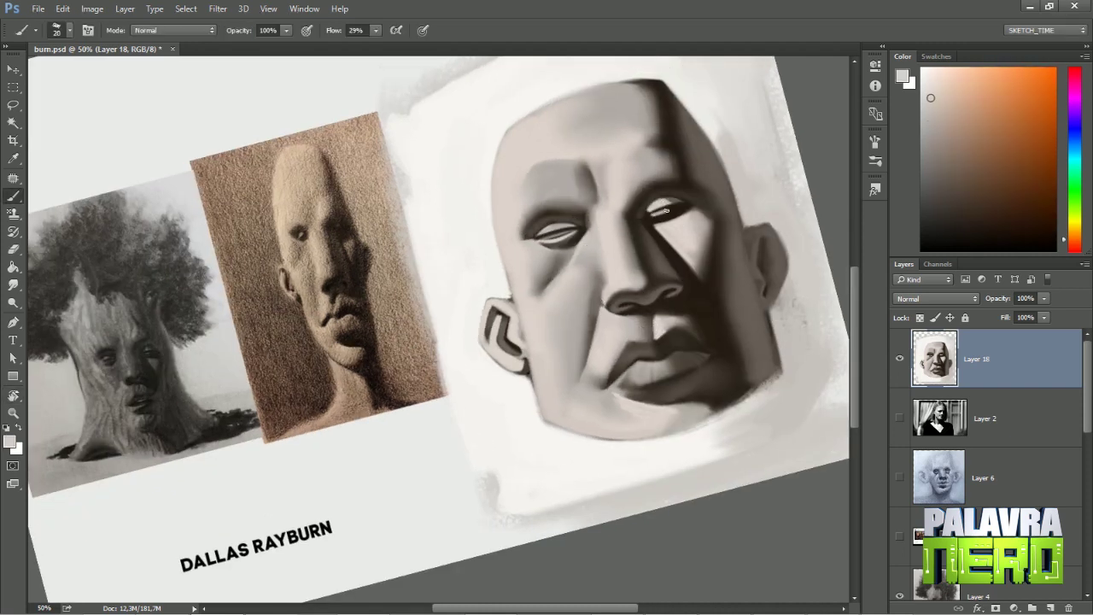
{"action": "left_click", "coordinate": [658, 251], "text": "alt"}
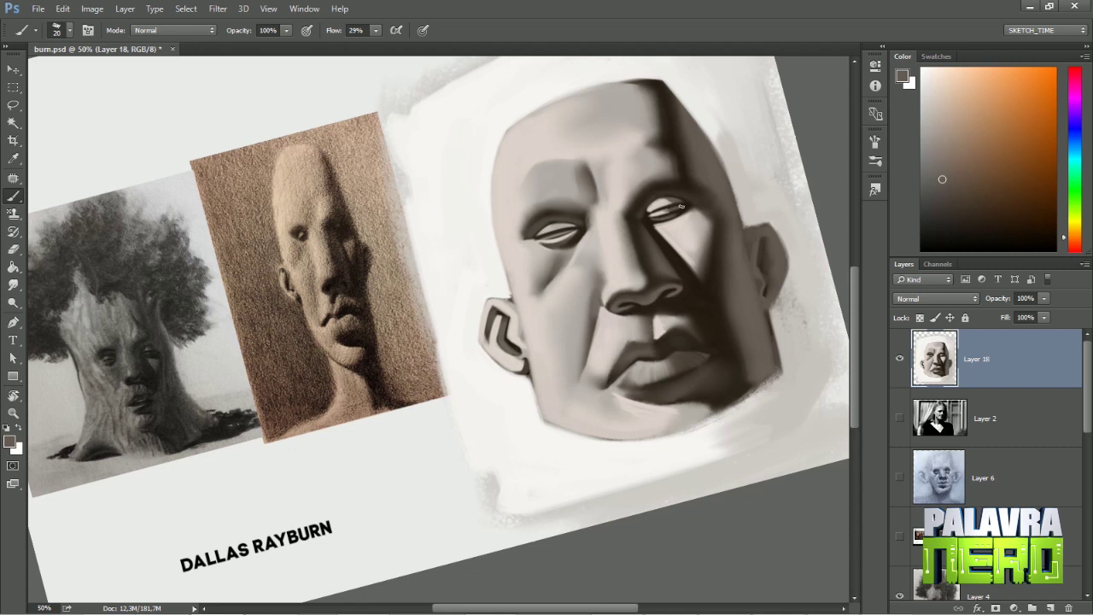
{"action": "key", "text": "r"}
{"action": "left_click_drag", "start_coordinate": [681, 206], "coordinate": [633, 143]}
{"action": "key", "text": "shift+r"}
{"action": "right_click", "coordinate": [688, 166]}
{"action": "key", "text": "Escape"}
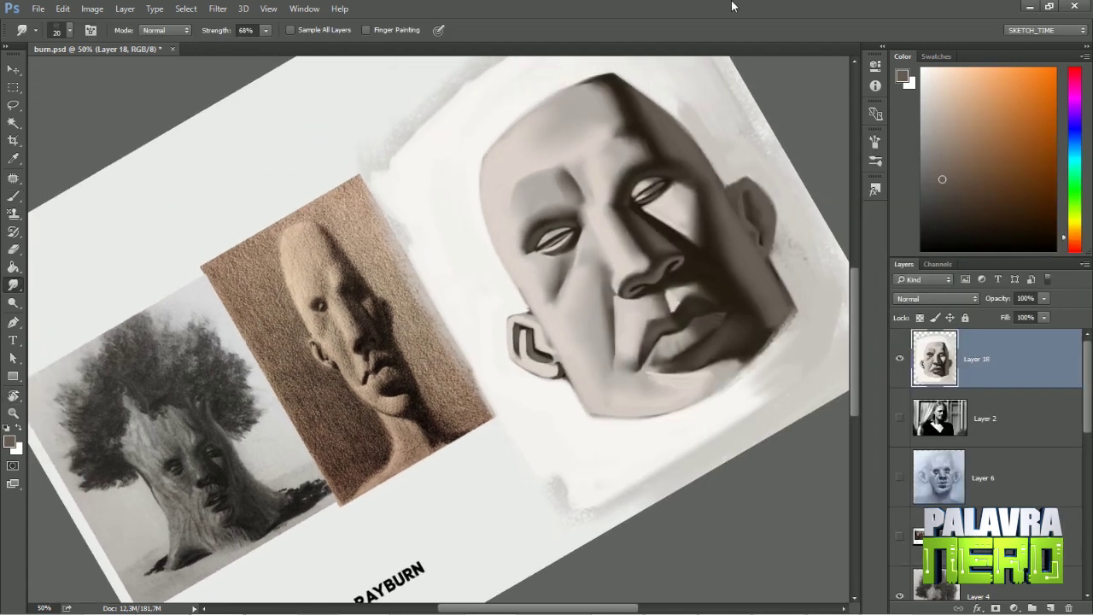
- Repaint the lit cheek plane beside the nose with sampled light greys and a 58 px brush
{"action": "key", "text": "ctrl+minus"}
{"action": "key", "text": "ctrl+minus"}
{"action": "key", "text": "ctrl+plus"}
{"action": "key", "text": "r"}
{"action": "left_click_drag", "start_coordinate": [478, 410], "coordinate": [445, 368]}
{"action": "key", "text": "b"}
{"action": "right_click", "coordinate": [572, 183]}
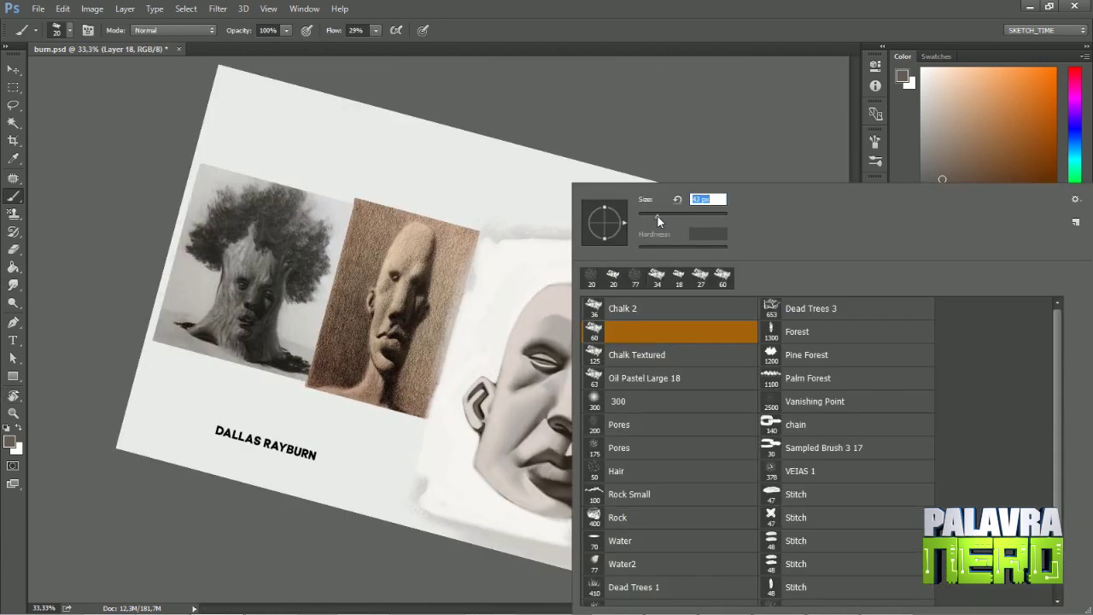
{"action": "key", "text": "Escape"}
{"action": "left_click", "coordinate": [513, 505], "text": "alt"}
{"action": "key", "text": "r"}
{"action": "left_click_drag", "start_coordinate": [467, 248], "coordinate": [530, 281]}
{"action": "key", "text": "b"}
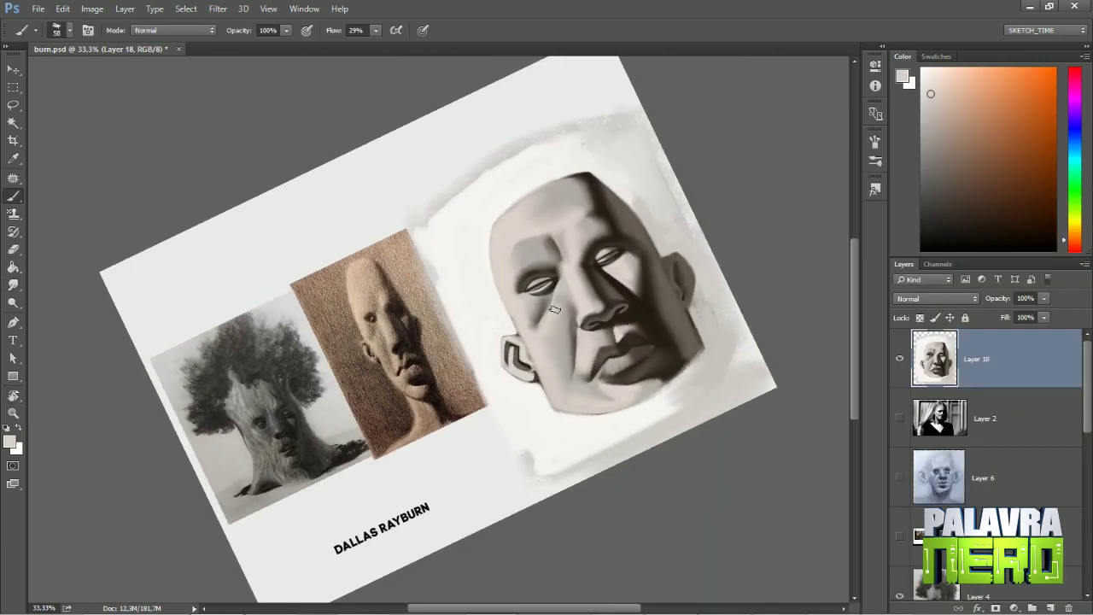
{"action": "left_click", "coordinate": [563, 300], "text": "alt"}
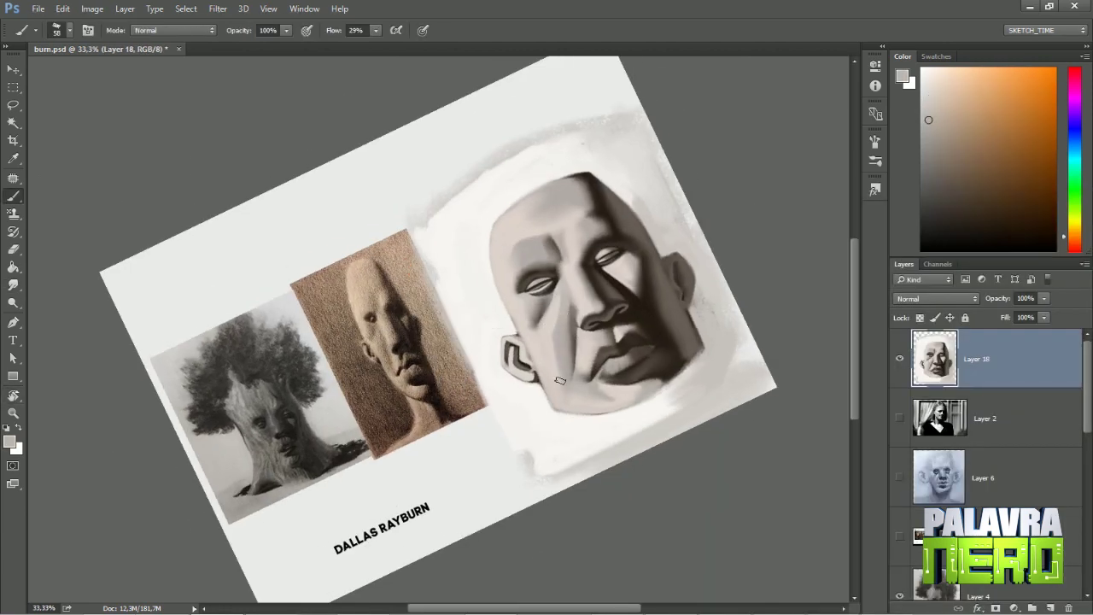
- Smudge the edges of the lit cheek and brow planes with a 77 px brush at 68% strength
{"action": "left_click", "coordinate": [13, 286]}
{"action": "key", "text": "bracketright"}
{"action": "key", "text": "bracketright"}
{"action": "key", "text": "bracketright"}
{"action": "key", "text": "bracketright"}
{"action": "key", "text": "bracketright"}
{"action": "key", "text": "bracketright"}
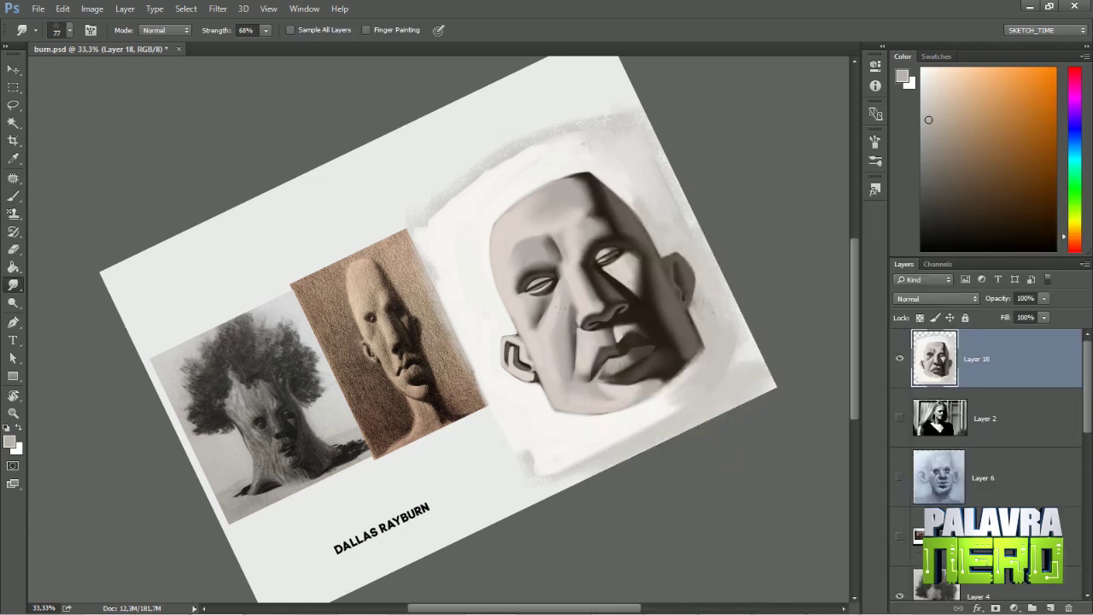
- Rework the shadow-side ear and jaw edge with sampled dark and light tones using a 58 px brush
{"action": "key", "text": "r"}
{"action": "mouse_move", "coordinate": [547, 282]}
{"action": "left_mouse_down"}
{"action": "mouse_move", "coordinate": [595, 256]}
{"action": "mouse_move", "coordinate": [660, 290]}
{"action": "mouse_move", "coordinate": [667, 342]}
{"action": "left_mouse_up"}
{"action": "key", "text": "b"}
{"action": "left_click", "coordinate": [650, 312], "text": "alt"}
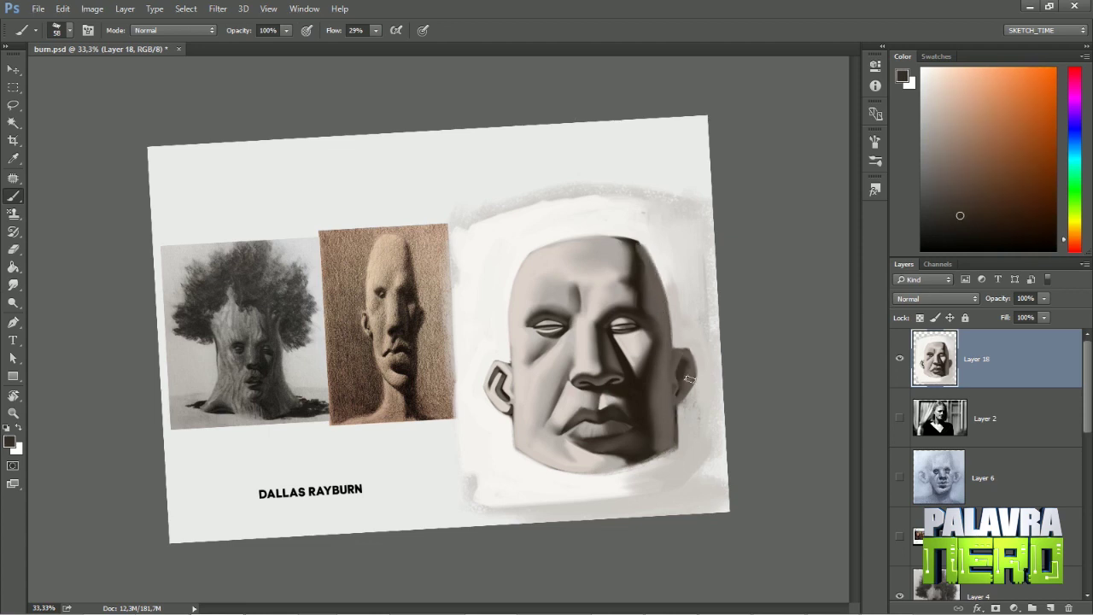
{"action": "left_click", "coordinate": [684, 380], "text": "alt"}
{"action": "left_click", "coordinate": [693, 408], "text": "alt"}
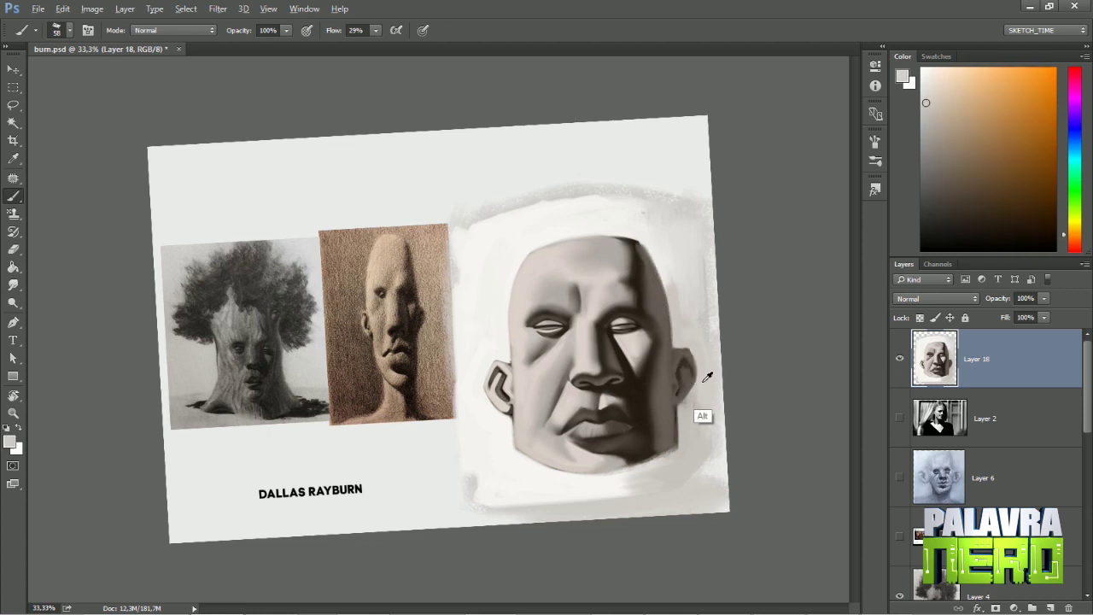
{"action": "left_click", "coordinate": [650, 455], "text": "alt"}
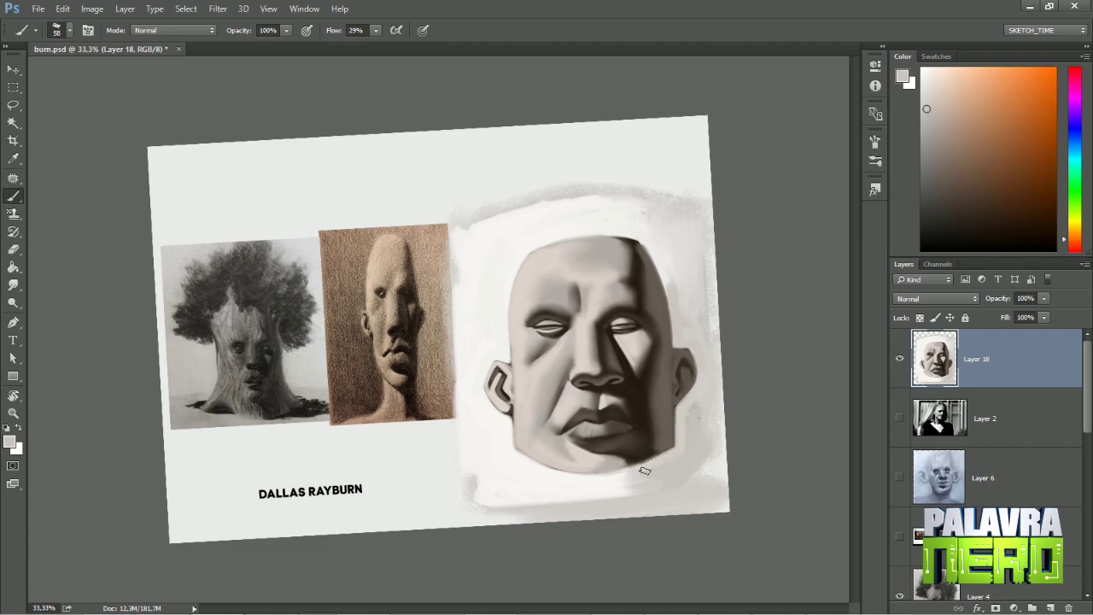
- Cover the background beside the head's shadow side with a sampled warm light grey using a larger brush
{"action": "right_click", "coordinate": [722, 438]}
{"action": "mouse_move", "coordinate": [675, 232]}
{"action": "left_mouse_down"}
{"action": "mouse_move", "coordinate": [690, 231]}
{"action": "mouse_move", "coordinate": [708, 361]}
{"action": "mouse_move", "coordinate": [697, 528]}
{"action": "left_mouse_up"}
{"action": "key", "text": "Return"}
{"action": "left_click", "coordinate": [691, 236], "text": "alt"}
- Add a new layer and draw a black accent along the line between the lips with a 15 px brush
{"action": "key", "text": "z"}
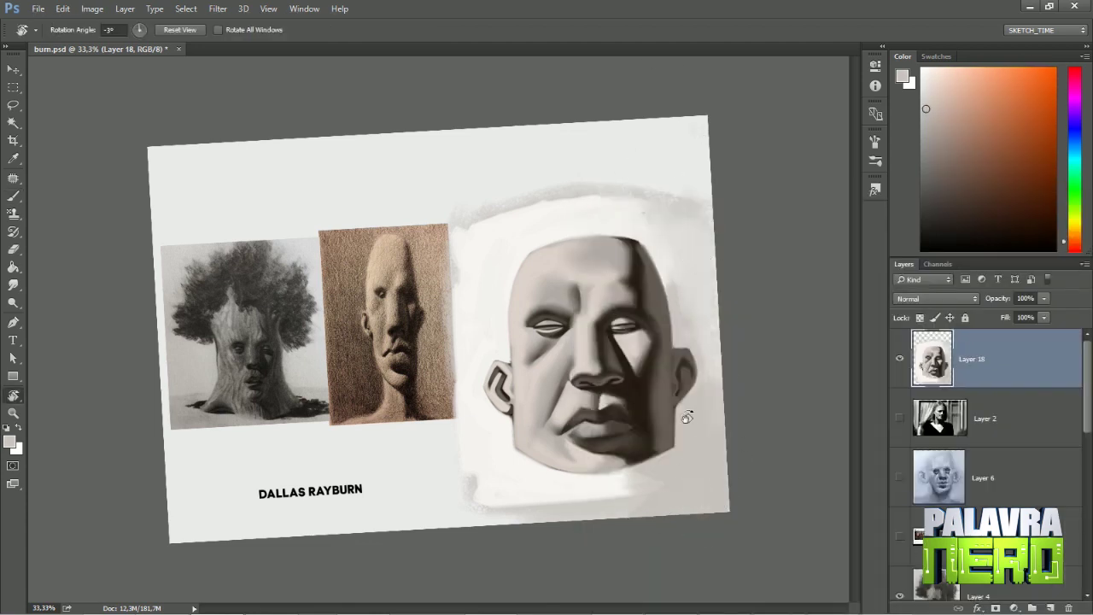
{"action": "left_click", "coordinate": [688, 419]}
{"action": "key", "text": "b"}
{"action": "right_click", "coordinate": [688, 419]}
{"action": "key", "text": "Return"}
{"action": "key", "text": "d"}
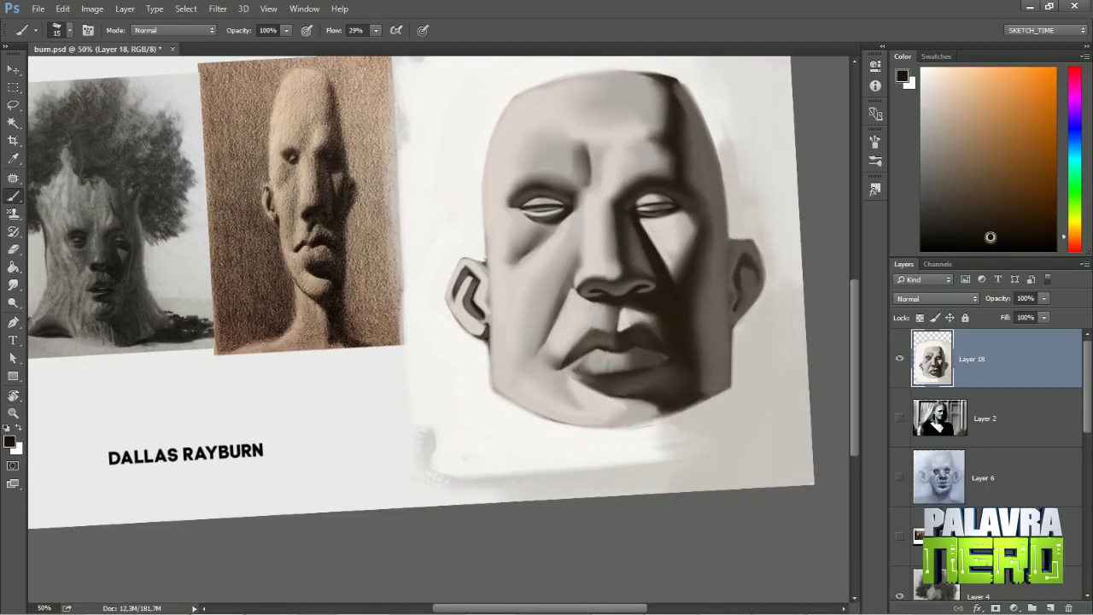
{"action": "key", "text": "ctrl+shift+alt+n"}
{"action": "mouse_move", "coordinate": [558, 367]}
{"action": "left_mouse_down"}
{"action": "mouse_move", "coordinate": [622, 351]}
{"action": "mouse_move", "coordinate": [617, 379]}
{"action": "mouse_move", "coordinate": [640, 345]}
{"action": "mouse_move", "coordinate": [674, 355]}
{"action": "left_mouse_up"}
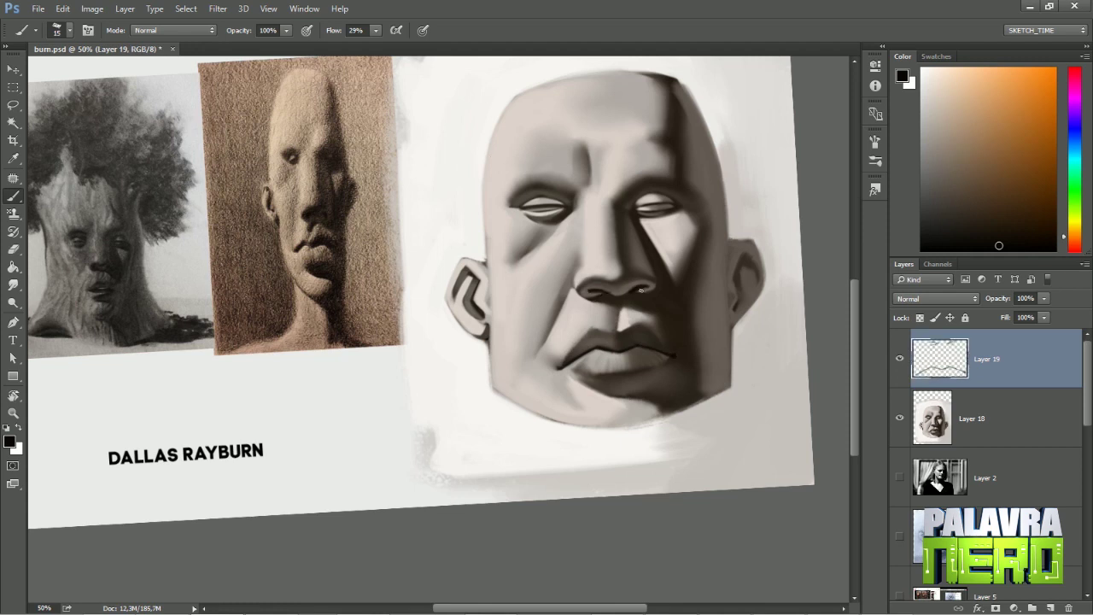
- Add black accents to the lids of both eyes on the new layer and soften them with a 77 px Smudge brush
{"action": "left_click_drag", "start_coordinate": [517, 207], "coordinate": [561, 202]}
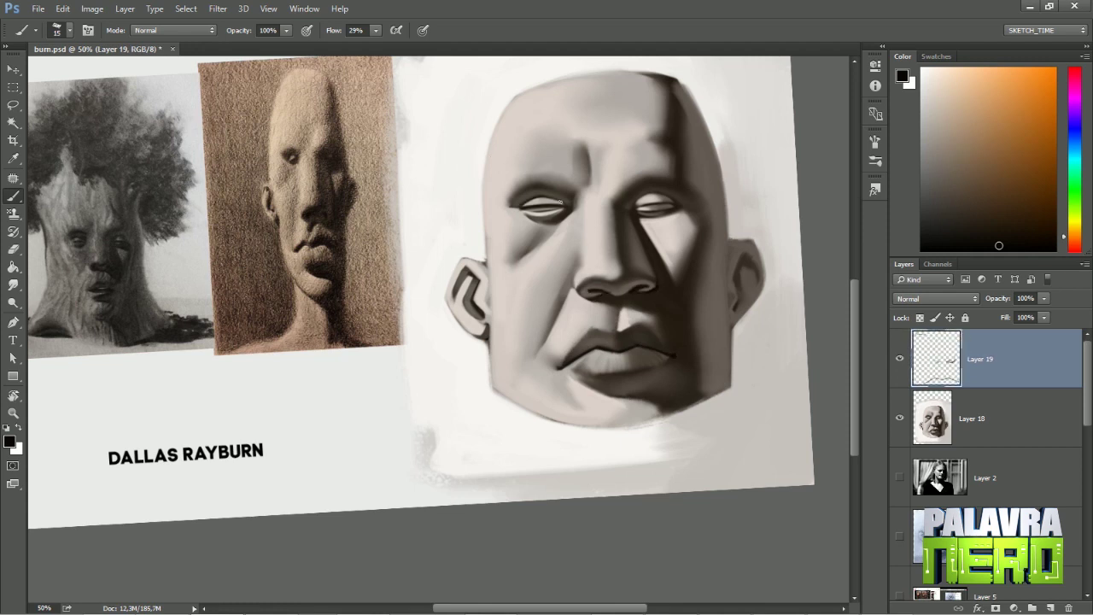
{"action": "left_click_drag", "start_coordinate": [634, 207], "coordinate": [664, 204]}
{"action": "left_click", "coordinate": [12, 284]}
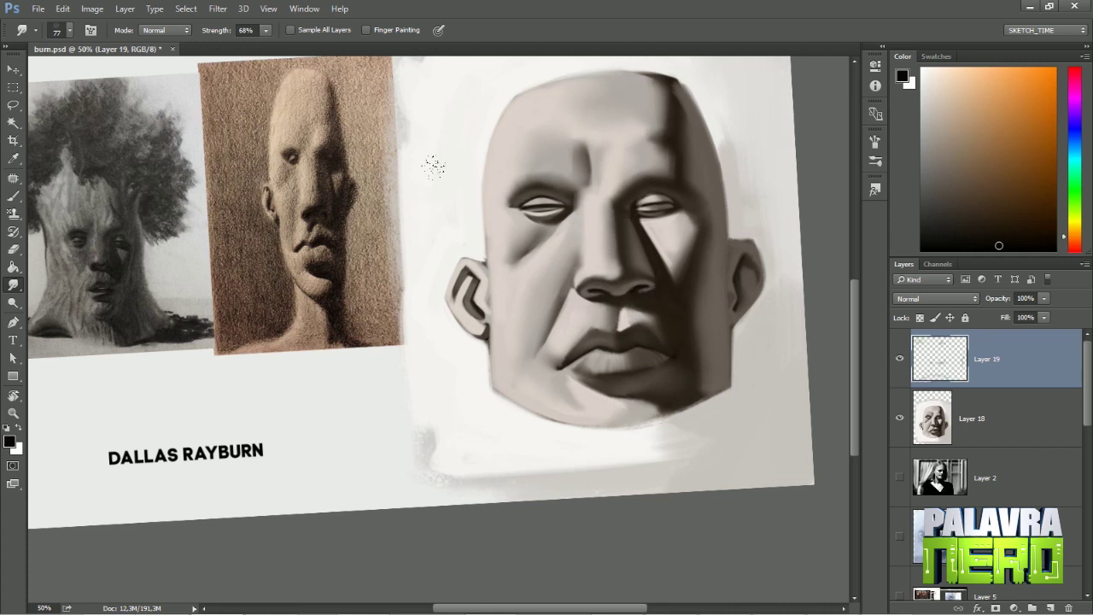
{"action": "key", "text": "b"}
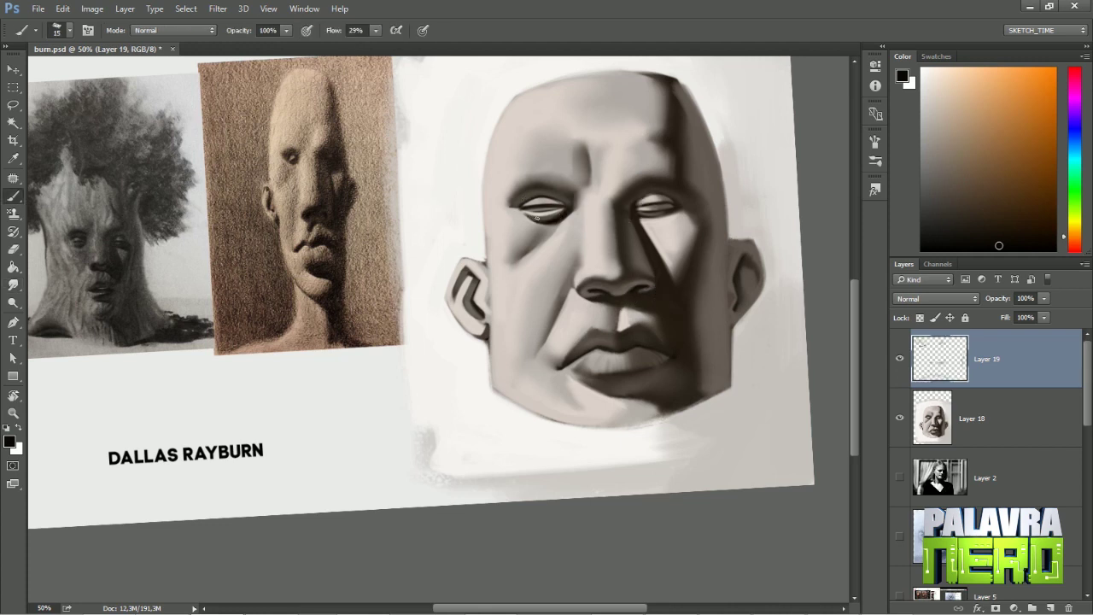
{"action": "key", "text": "r"}
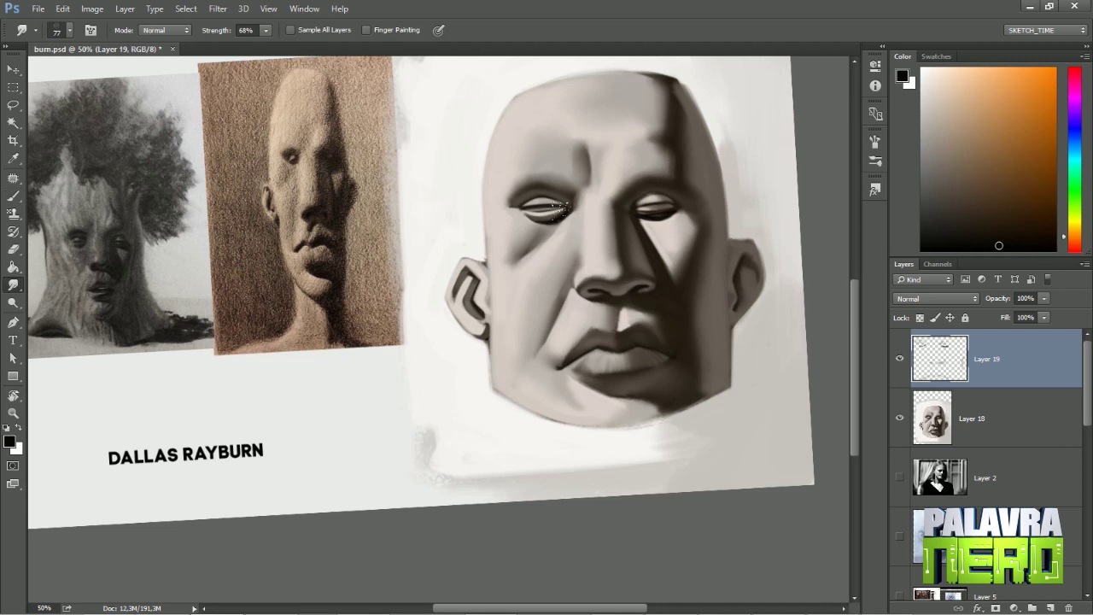
{"action": "key", "text": "ctrl+minus"}
{"action": "key", "text": "r"}
{"action": "key", "text": "Escape"}
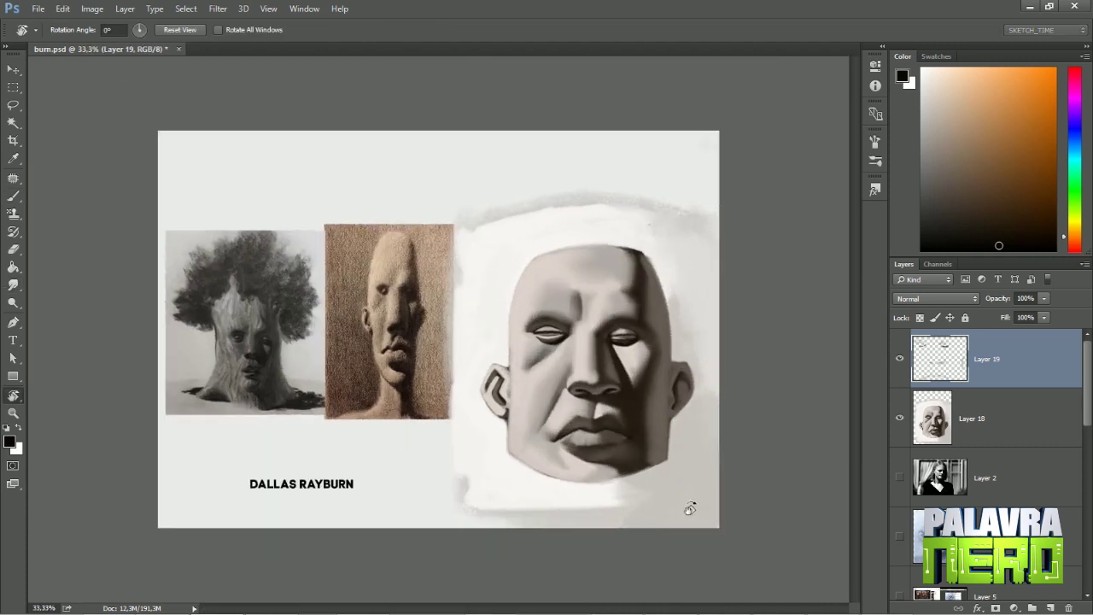
- Refine the lids of the shadow-side eye with sampled dark tones using a 15 px brush
{"action": "key", "text": "b"}
{"action": "left_click", "coordinate": [639, 325], "text": "alt"}
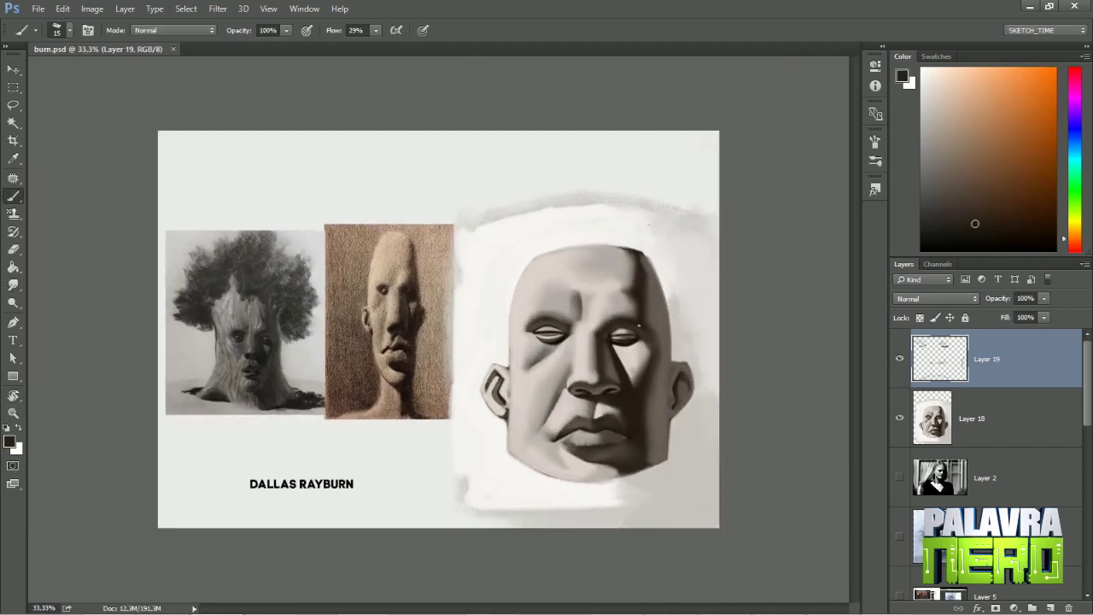
{"action": "key", "text": "r"}
{"action": "left_click_drag", "start_coordinate": [663, 330], "coordinate": [630, 88]}
{"action": "key", "text": "ctrl+plus"}
{"action": "key", "text": "ctrl+plus"}
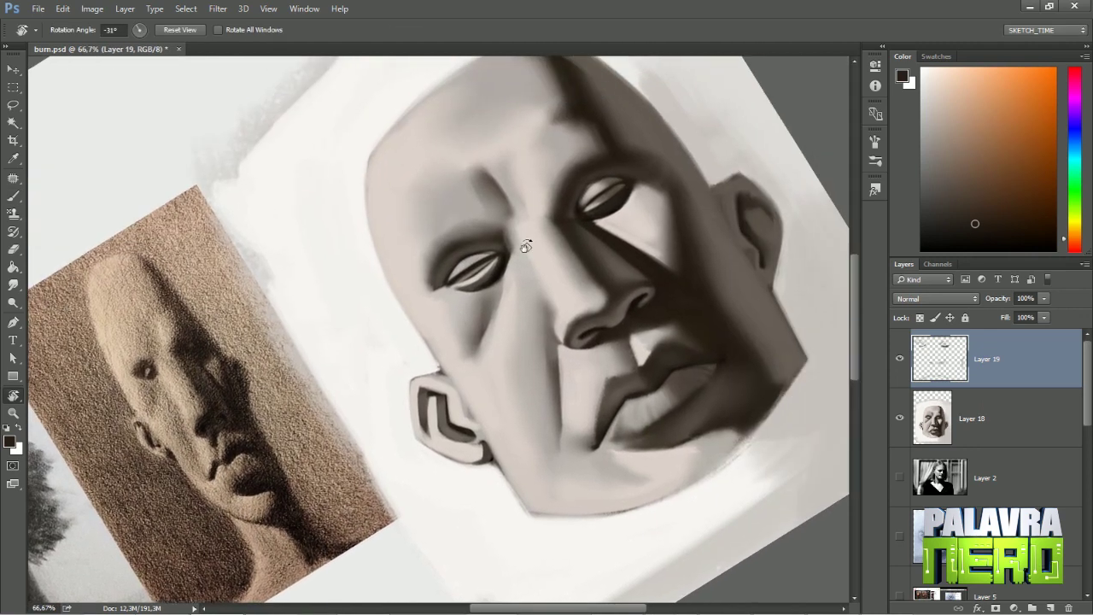
{"action": "key", "text": "b"}
{"action": "left_click", "coordinate": [582, 215], "text": "alt"}
{"action": "left_click_drag", "start_coordinate": [581, 214], "coordinate": [610, 201]}
{"action": "left_click", "coordinate": [598, 224], "text": "alt"}
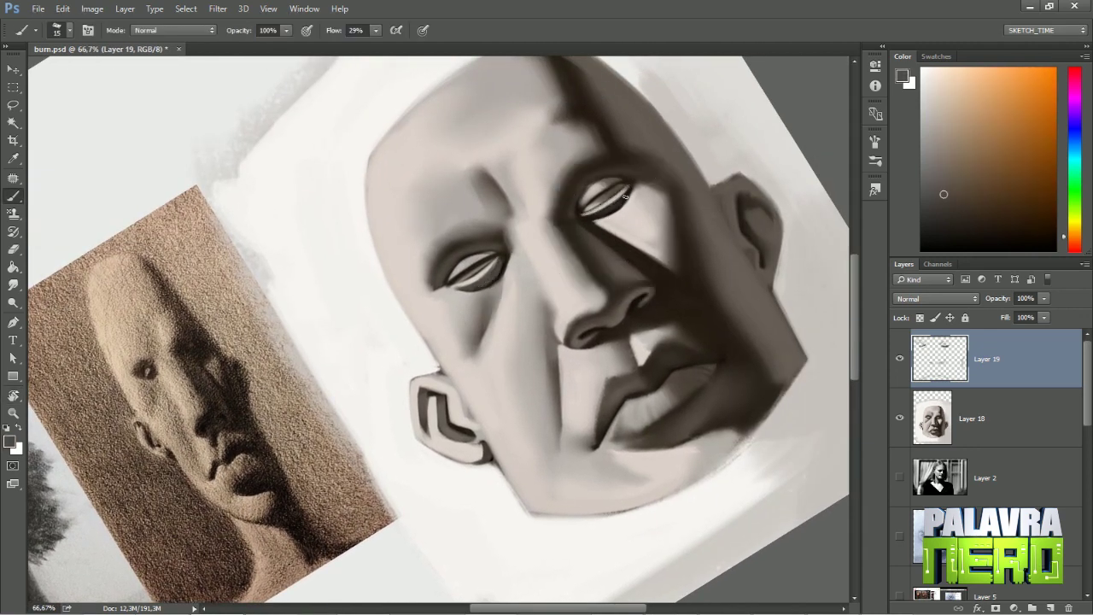
{"action": "left_click_drag", "start_coordinate": [591, 214], "coordinate": [629, 194]}
- Deepen the cast shadow between the shadow-side eye and the nose with a sampled dark brown
{"action": "key", "text": "r"}
{"action": "key", "text": "Escape"}
{"action": "key", "text": "b"}
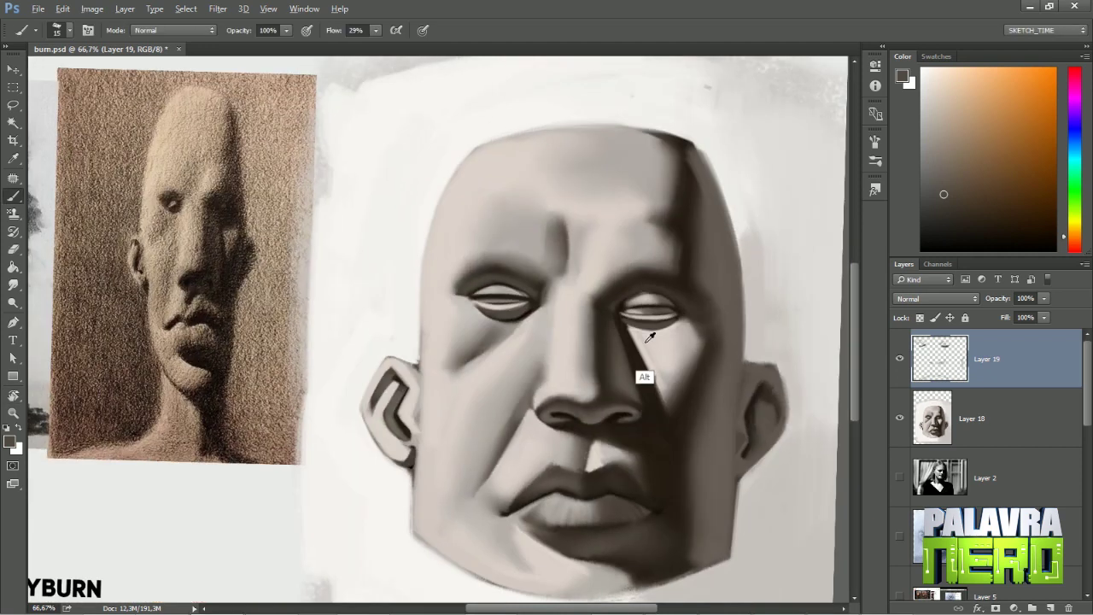
{"action": "left_click", "coordinate": [647, 377], "text": "alt"}
{"action": "left_click_drag", "start_coordinate": [626, 326], "coordinate": [643, 369]}
{"action": "scroll", "coordinate": [629, 349], "scroll_direction": "down", "scroll_amount": 2}
{"action": "scroll", "coordinate": [629, 356], "scroll_direction": "up", "scroll_amount": 1}
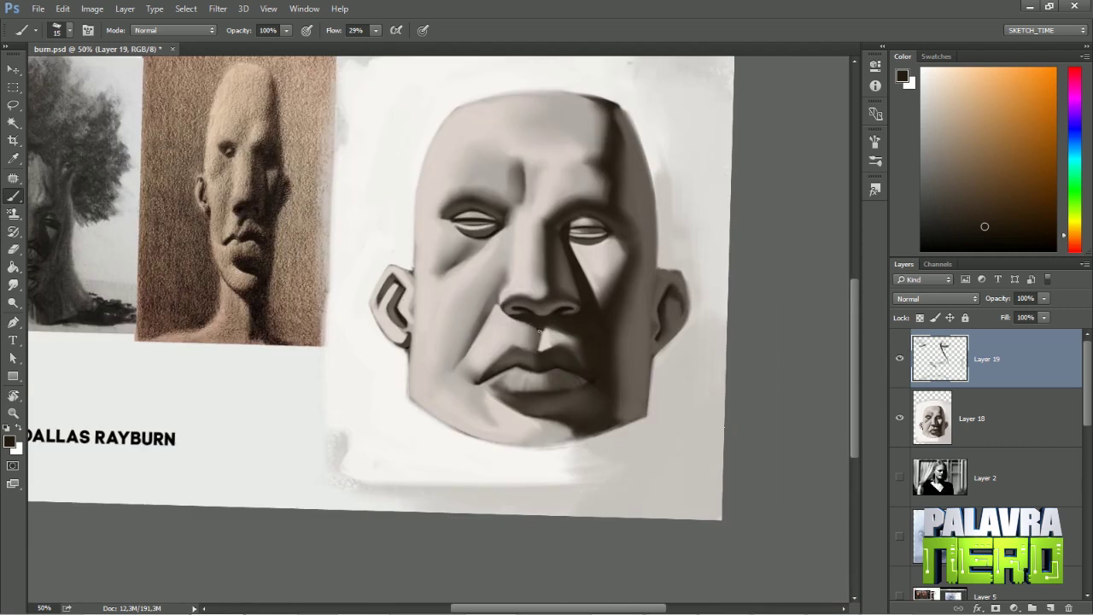
- Darken the area under the nose and the edges of the upper lip with sampled shadow tones using a 15 px brush
{"action": "key", "text": "r"}
{"action": "right_click", "coordinate": [527, 326]}
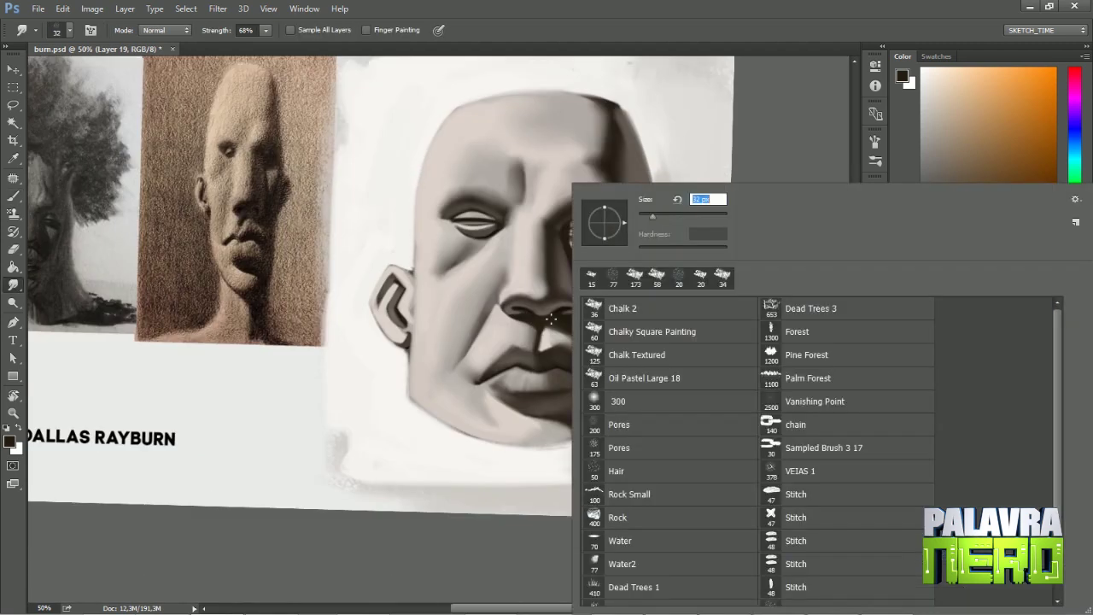
{"action": "key", "text": "Escape"}
{"action": "key", "text": "b"}
{"action": "left_click", "coordinate": [513, 350], "text": "alt"}
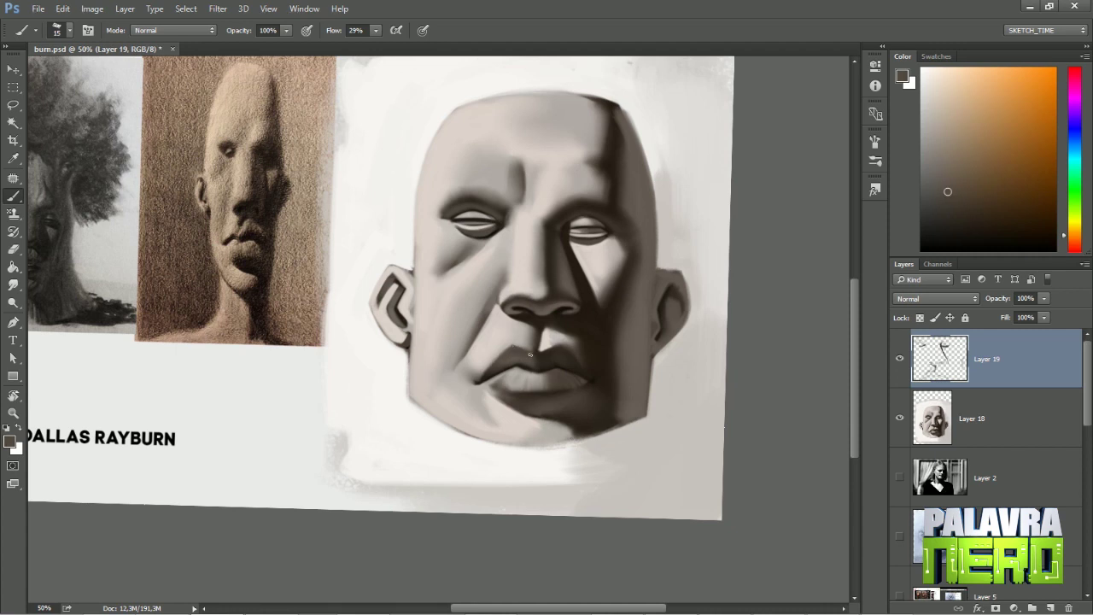
{"action": "key", "text": "r"}
{"action": "key", "text": "b"}
{"action": "mouse_move", "coordinate": [530, 355]}
{"action": "left_mouse_down"}
{"action": "mouse_move", "coordinate": [507, 378]}
{"action": "mouse_move", "coordinate": [533, 351]}
{"action": "mouse_move", "coordinate": [496, 270]}
{"action": "left_mouse_up"}
{"action": "left_click", "coordinate": [508, 380], "text": "alt"}
{"action": "key", "text": "r"}
{"action": "key", "text": "shift+r"}
{"action": "key", "text": "r"}
{"action": "key", "text": "b"}
{"action": "left_click", "coordinate": [496, 252], "text": "alt"}
- Strengthen the shadow under the lower lip and along the chin's lower edge with a dark brown 15 px brush
{"action": "key", "text": "shift+r"}
{"action": "key", "text": "r"}
{"action": "left_click_drag", "start_coordinate": [495, 199], "coordinate": [452, 127]}
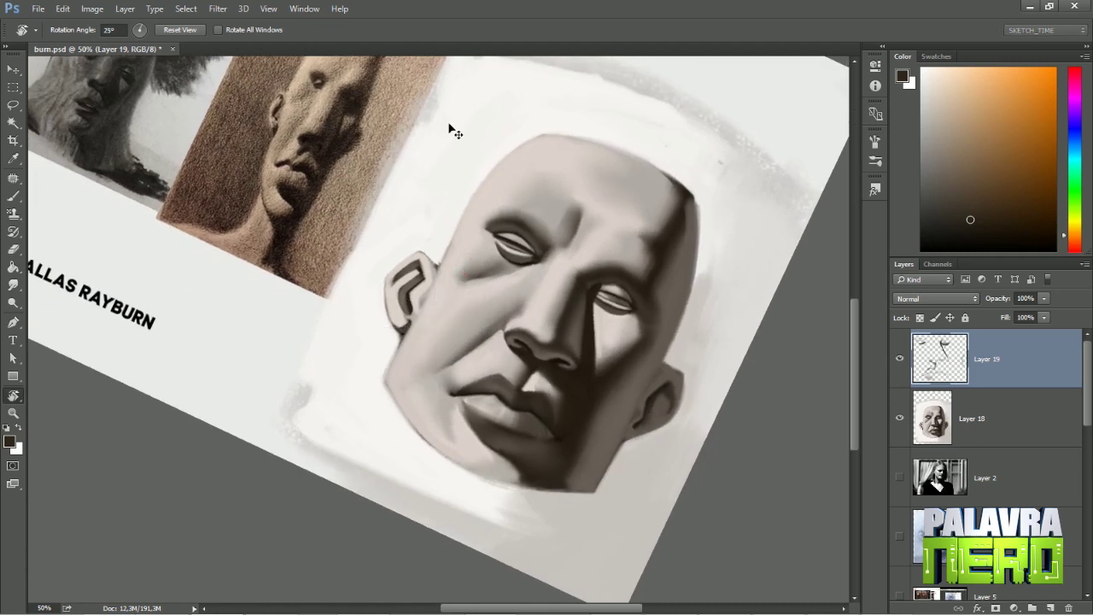
{"action": "key", "text": "ctrl+minus"}
{"action": "key", "text": "b"}
{"action": "left_click_drag", "start_coordinate": [512, 289], "coordinate": [516, 333]}
{"action": "mouse_move", "coordinate": [439, 309]}
{"action": "left_mouse_down"}
{"action": "mouse_move", "coordinate": [442, 337]}
{"action": "mouse_move", "coordinate": [462, 349]}
{"action": "left_mouse_up"}
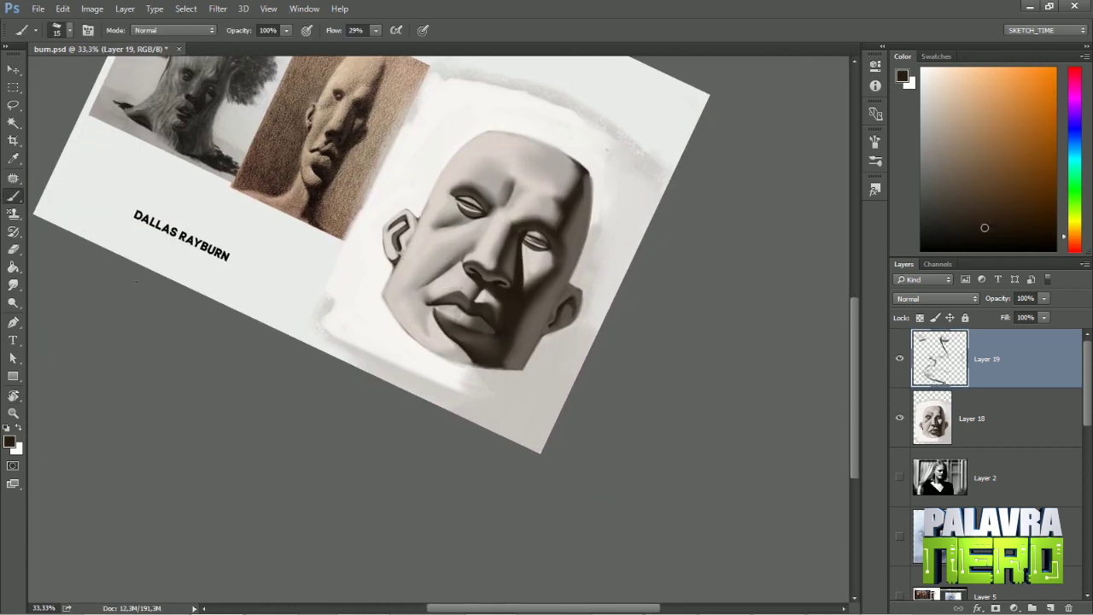
{"action": "key", "text": "w"}
{"action": "key", "text": "b"}
{"action": "left_click_drag", "start_coordinate": [496, 353], "coordinate": [493, 181]}
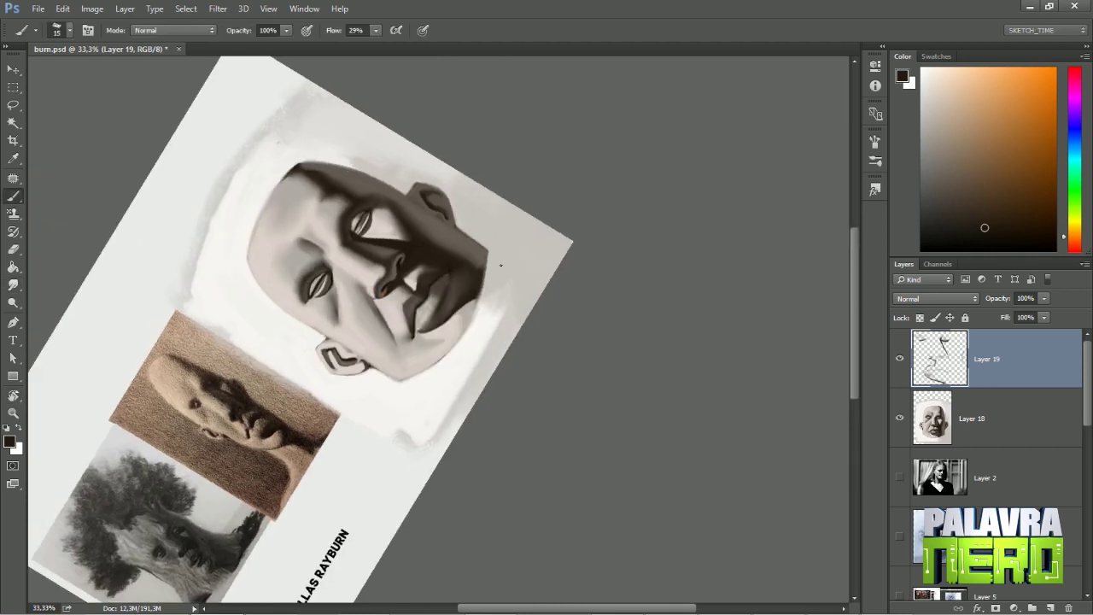
{"action": "right_click", "coordinate": [494, 181]}
{"action": "key", "text": "Escape"}
{"action": "left_click", "coordinate": [17, 281]}
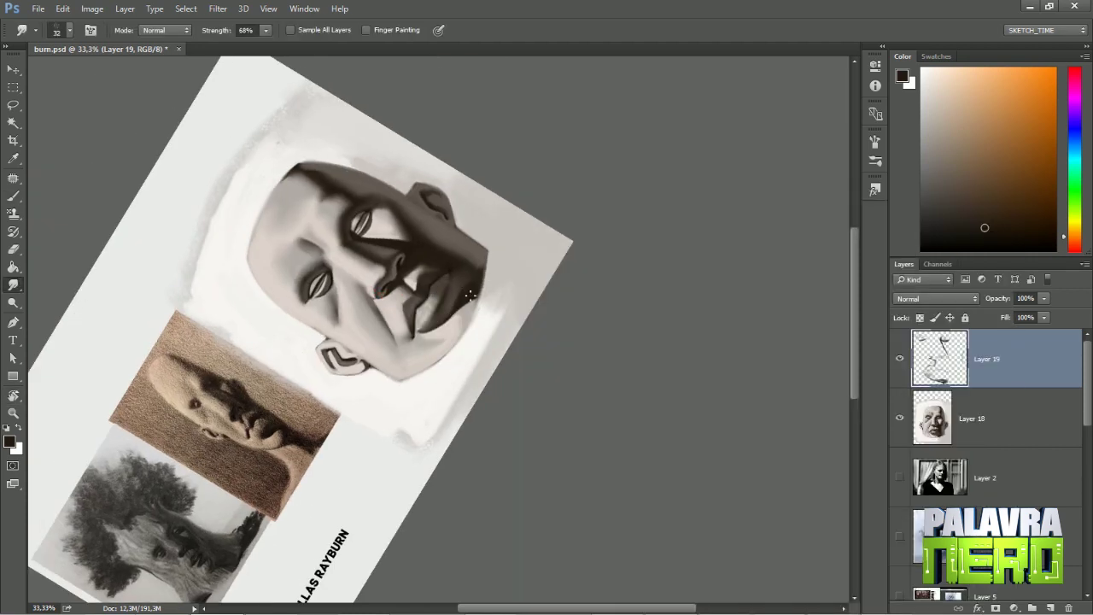
- Cover the background below the chin with a sampled near-white using a 145 px Chalky Square Painting brush
{"action": "key", "text": "b"}
{"action": "left_click", "coordinate": [484, 305], "text": "alt"}
{"action": "right_click", "coordinate": [531, 246]}
{"action": "type", "text": "145"}
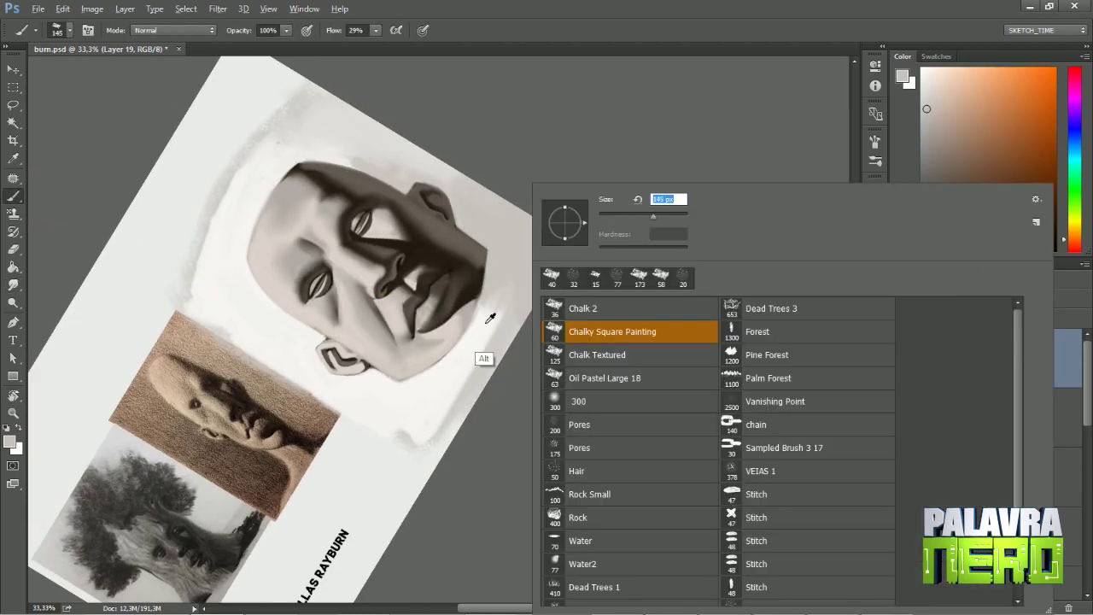
{"action": "key", "text": "Return"}
{"action": "left_click", "coordinate": [491, 311], "text": "alt"}
{"action": "left_click_drag", "start_coordinate": [500, 301], "coordinate": [439, 391]}
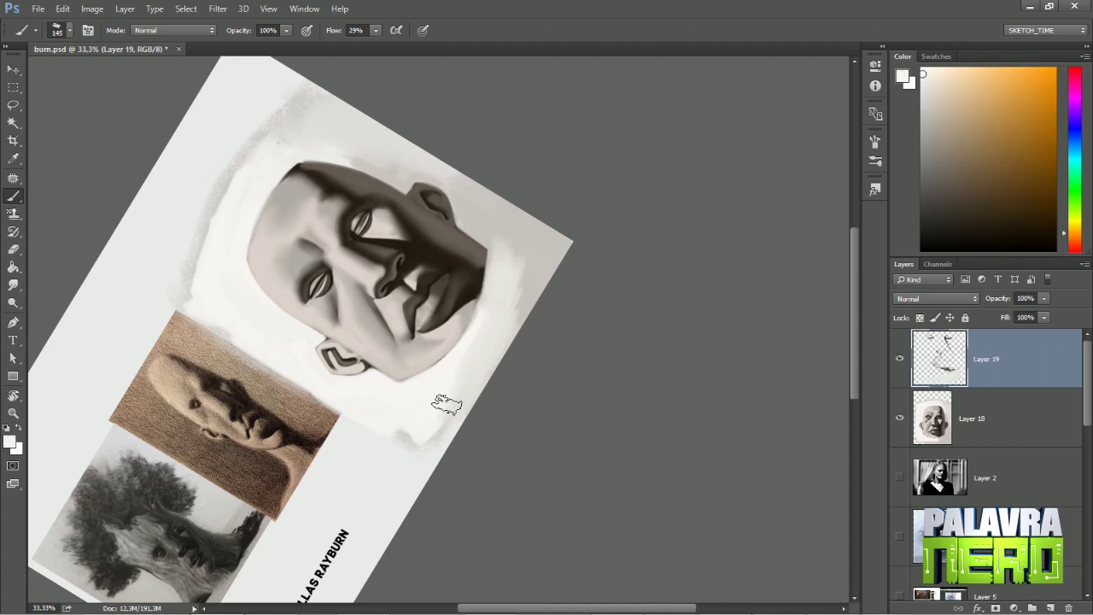
- Paint the background above the head near-white and light grey, and blend the boundary between both tones with the Smudge tool
{"action": "mouse_move", "coordinate": [207, 275]}
{"action": "left_mouse_down"}
{"action": "mouse_move", "coordinate": [173, 175]}
{"action": "mouse_move", "coordinate": [136, 248]}
{"action": "mouse_move", "coordinate": [205, 220]}
{"action": "mouse_move", "coordinate": [234, 82]}
{"action": "mouse_move", "coordinate": [380, 112]}
{"action": "mouse_move", "coordinate": [568, 464]}
{"action": "mouse_move", "coordinate": [623, 312]}
{"action": "left_mouse_up"}
{"action": "key", "text": "r"}
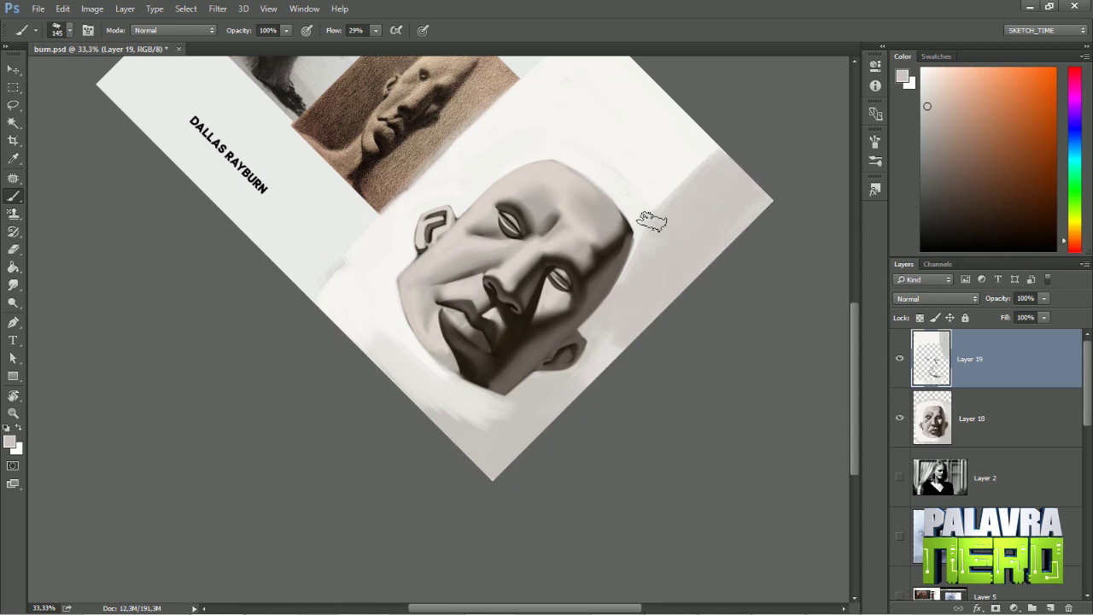
{"action": "key", "text": "r"}
{"action": "right_click", "coordinate": [677, 217]}
{"action": "key", "text": "Return"}
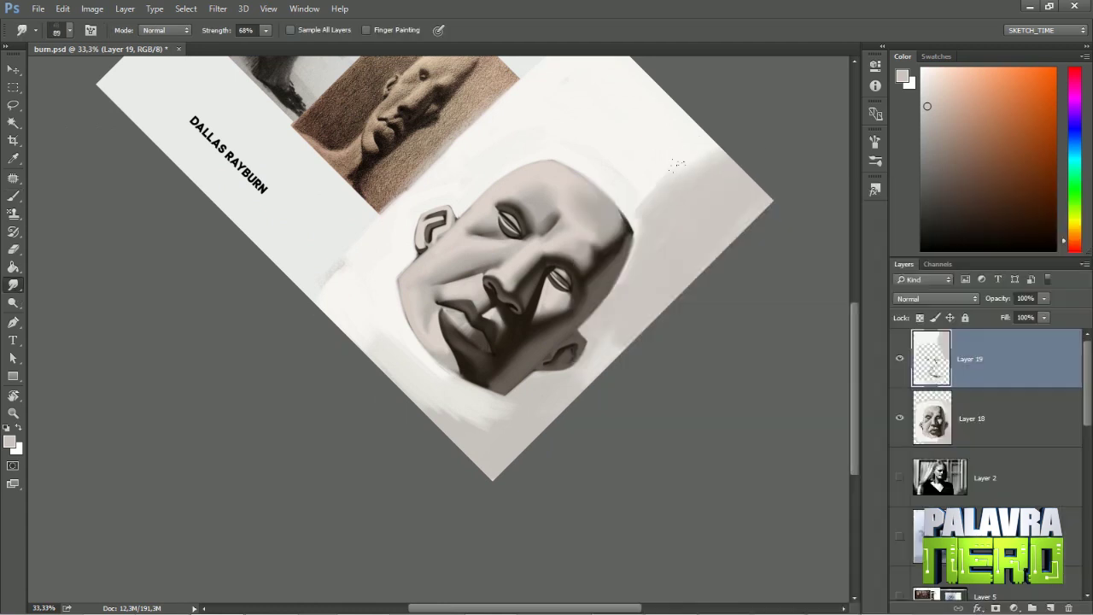
- Clean up the background around the light-side ear with a sampled near-white using a 40 px brush
{"action": "key", "text": "b"}
{"action": "key", "text": "r"}
{"action": "left_click_drag", "start_coordinate": [451, 391], "coordinate": [427, 282]}
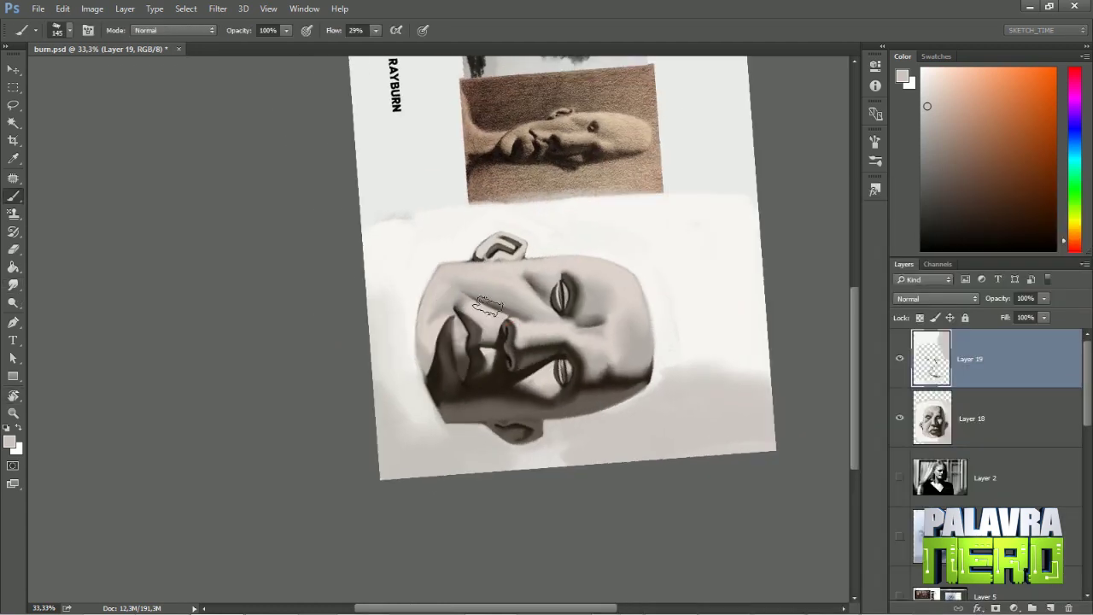
{"action": "right_click", "coordinate": [512, 137]}
{"action": "key", "text": "Return"}
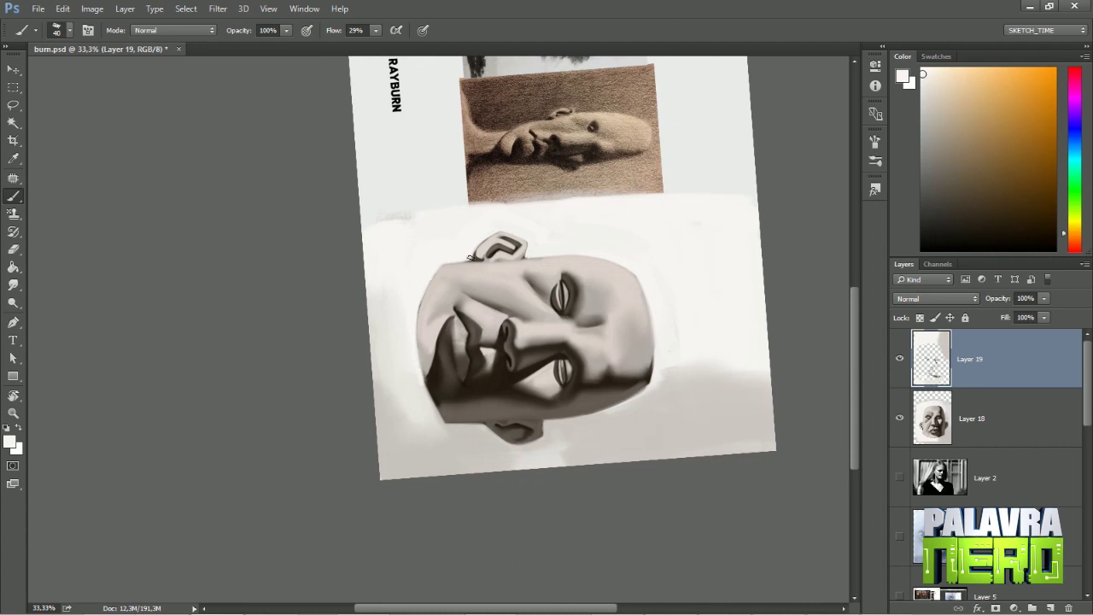
{"action": "key", "text": "r"}
{"action": "left_click_drag", "start_coordinate": [468, 258], "coordinate": [289, 237]}
{"action": "key", "text": "b"}
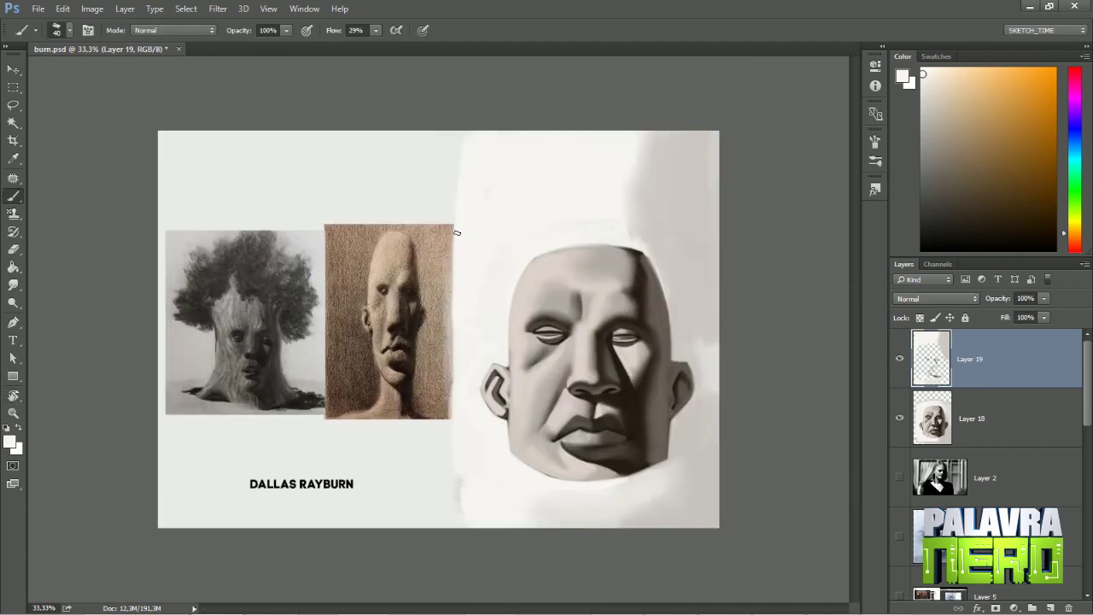
- Rework the shadow-side contour from the crown to the ear with sampled dark and light grey tones using a 40 px brush
{"action": "key", "text": "ctrl+plus"}
{"action": "key", "text": "r"}
{"action": "mouse_move", "coordinate": [521, 222]}
{"action": "left_mouse_down"}
{"action": "mouse_move", "coordinate": [513, 117]}
{"action": "mouse_move", "coordinate": [558, 400]}
{"action": "mouse_move", "coordinate": [507, 450]}
{"action": "left_mouse_up"}
{"action": "key", "text": "d"}
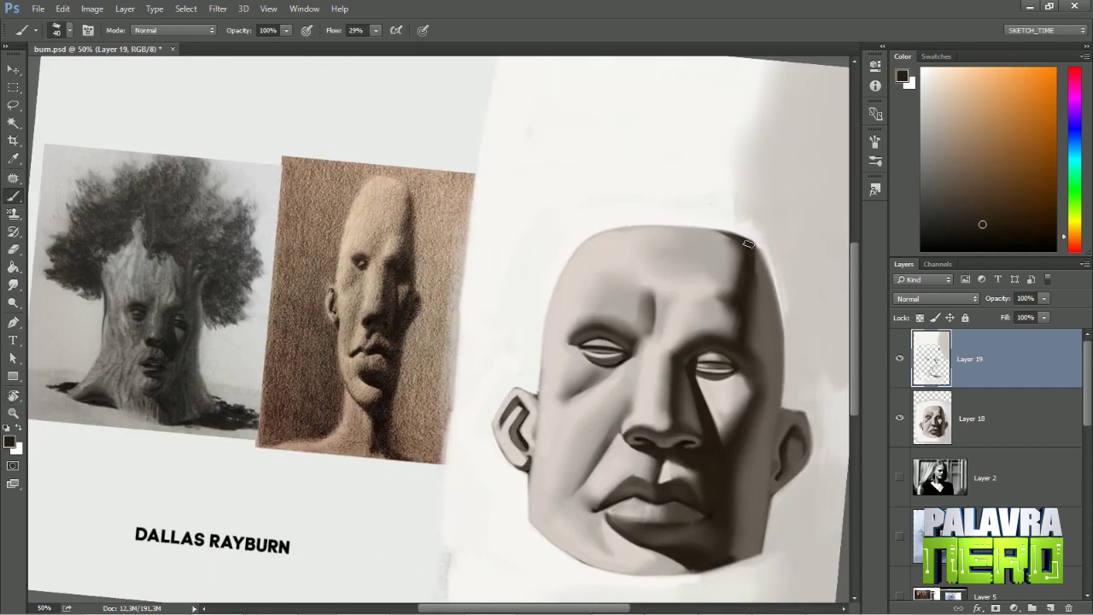
{"action": "key", "text": "r"}
{"action": "key", "text": "b"}
{"action": "left_click", "coordinate": [759, 232], "text": "alt"}
{"action": "left_click_drag", "start_coordinate": [782, 324], "coordinate": [739, 235]}
{"action": "left_click", "coordinate": [741, 342], "text": "alt"}
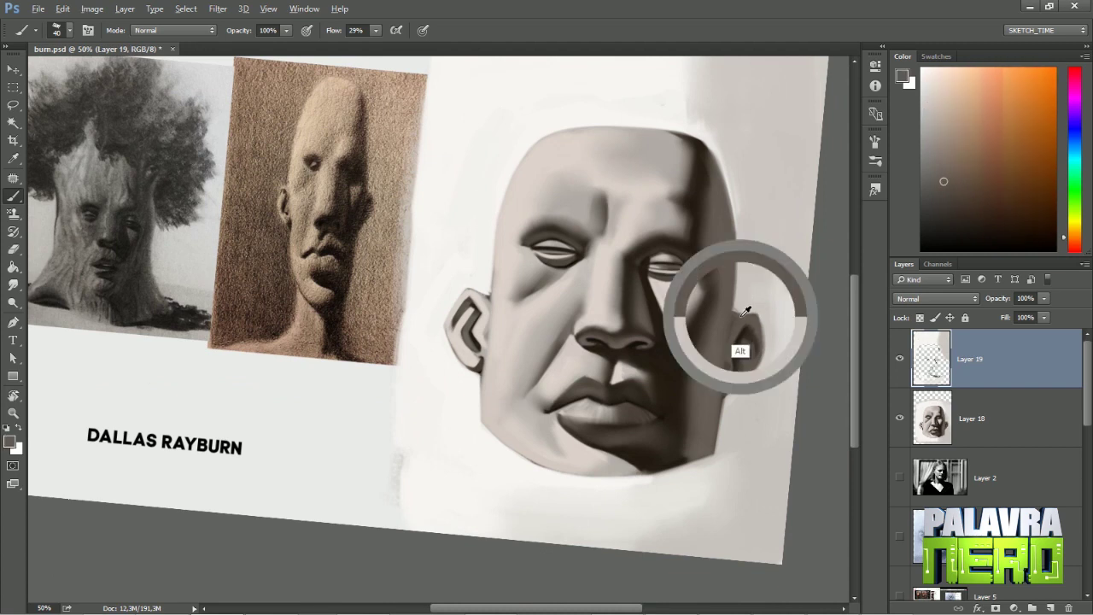
{"action": "left_click", "coordinate": [724, 410], "text": "alt"}
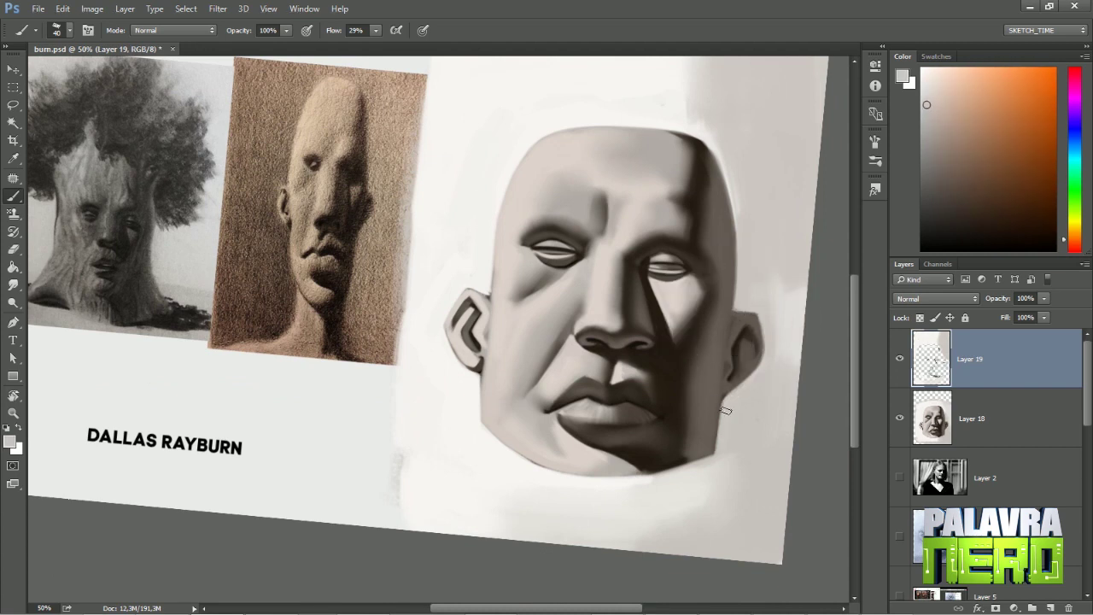
- Touch up the light-side ear where it meets the face with sampled light tones using a 27 px brush, and save the document
{"action": "right_click", "coordinate": [572, 181]}
{"action": "left_click_drag", "start_coordinate": [651, 219], "coordinate": [642, 220]}
{"action": "left_click", "coordinate": [483, 333]}
{"action": "left_click", "coordinate": [484, 329], "text": "alt"}
{"action": "left_click", "coordinate": [478, 297], "text": "alt"}
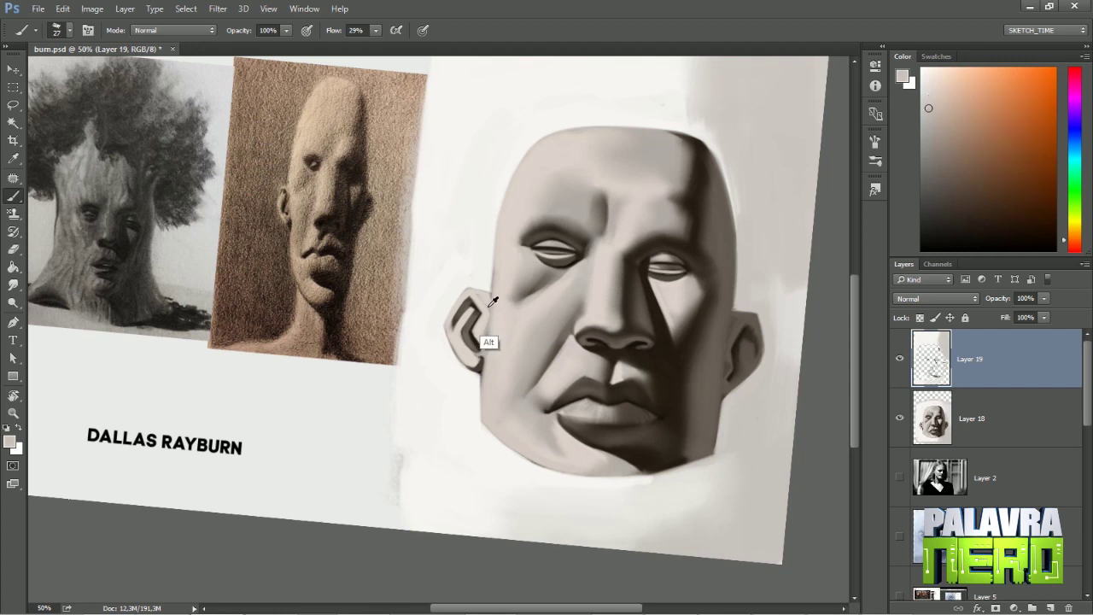
{"action": "left_click_drag", "start_coordinate": [478, 345], "coordinate": [475, 351]}
{"action": "left_click", "coordinate": [475, 350], "text": "alt"}
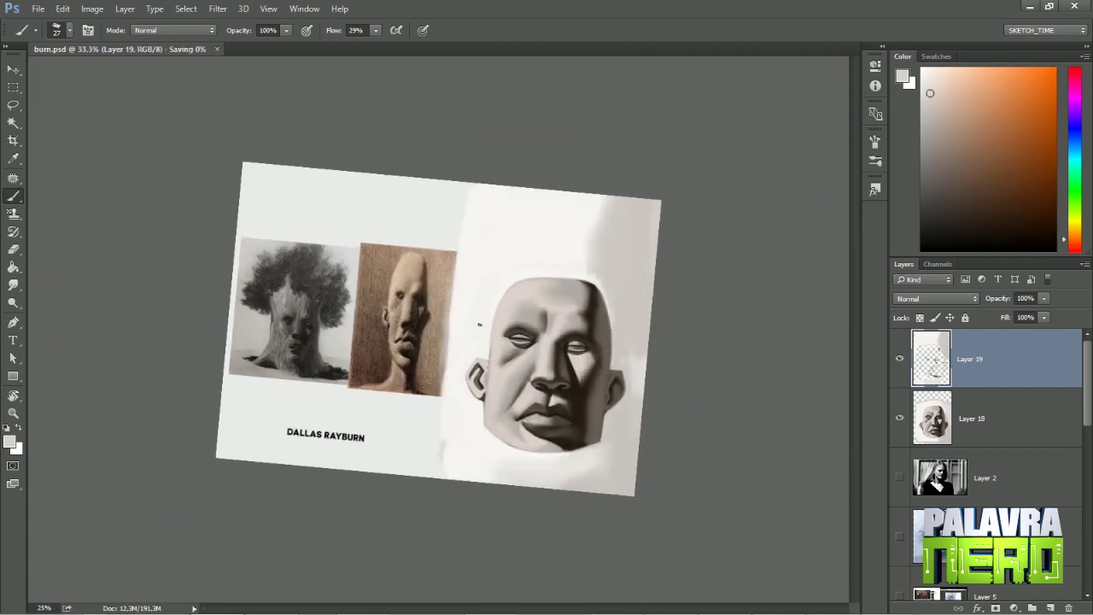
- Merge Layer 19 down into Layer 18 and soften the lower lip with the Smudge tool at 68% strength
{"action": "key", "text": "r"}
{"action": "left_click_drag", "start_coordinate": [642, 391], "coordinate": [61, 316]}
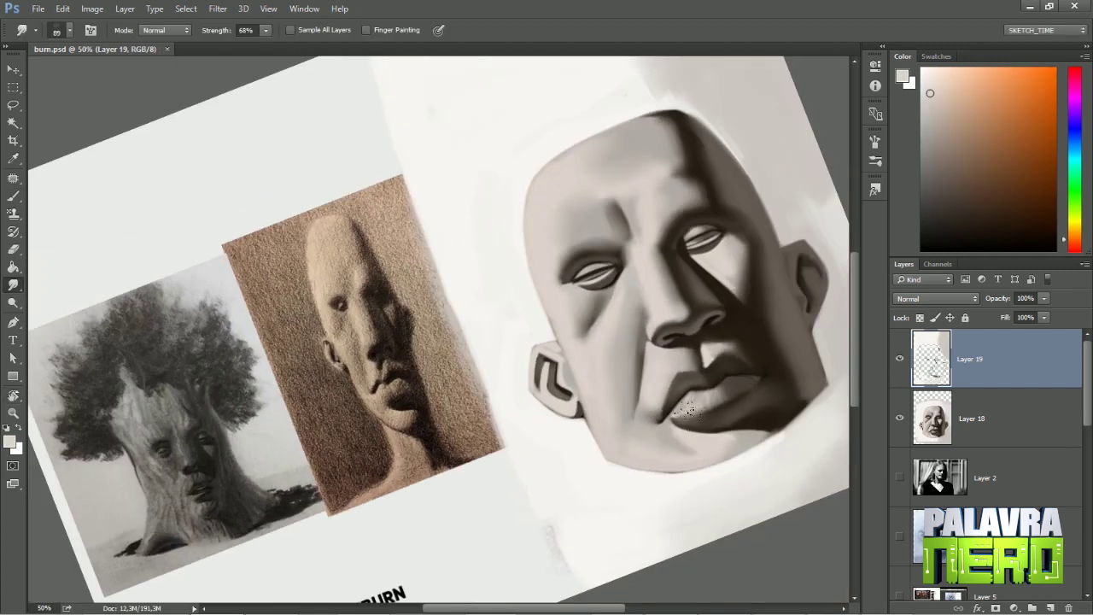
{"action": "key", "text": "ctrl+e"}
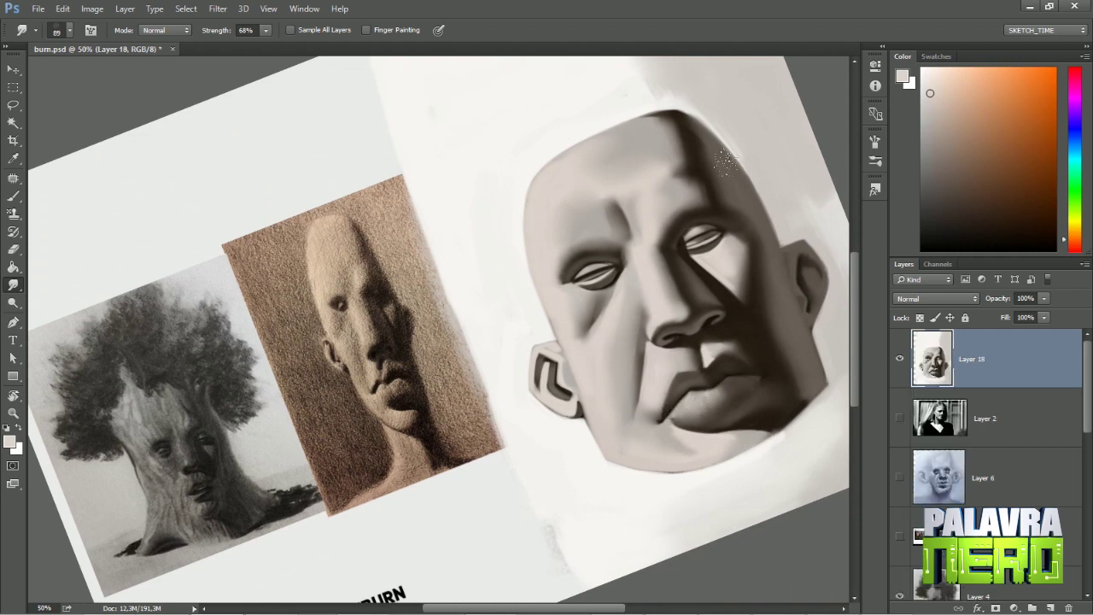
- Darken the shadow under the lower lip and at the jaw corner with sampled dark browns, and blend it with the Smudge tool
{"action": "key", "text": "b"}
{"action": "left_click", "coordinate": [755, 406], "text": "alt"}
{"action": "key", "text": "r"}
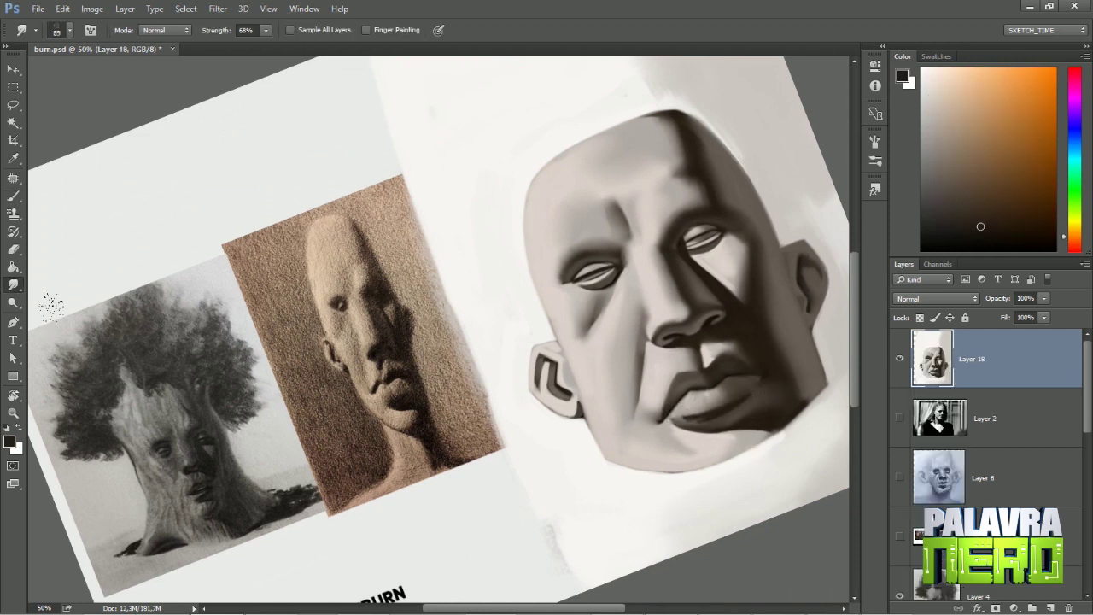
{"action": "key", "text": "b"}
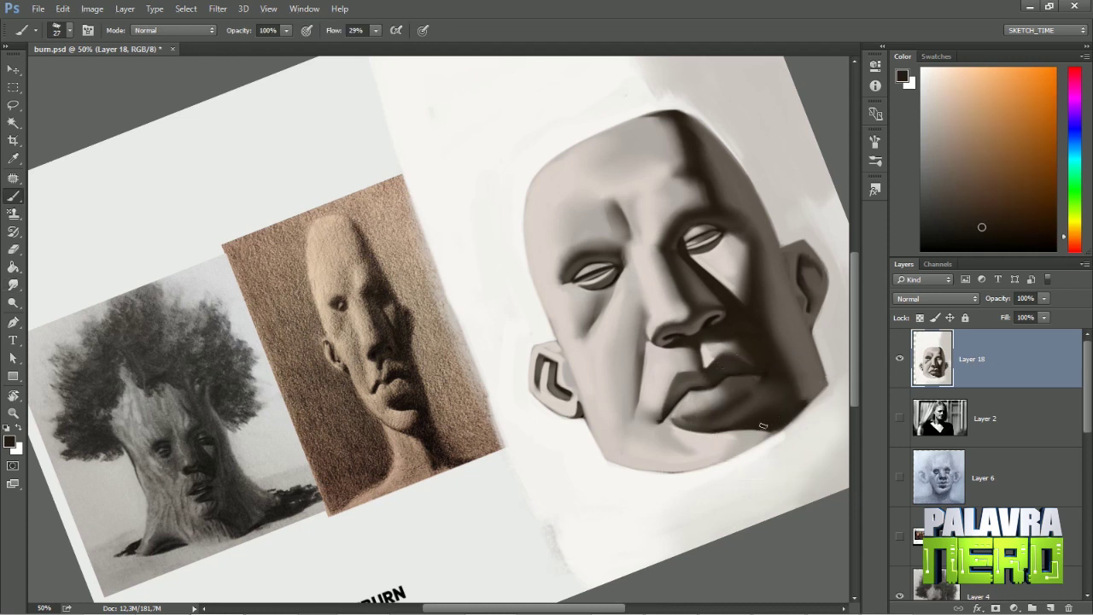
{"action": "left_click", "coordinate": [810, 398], "text": "alt"}
{"action": "key", "text": "r"}
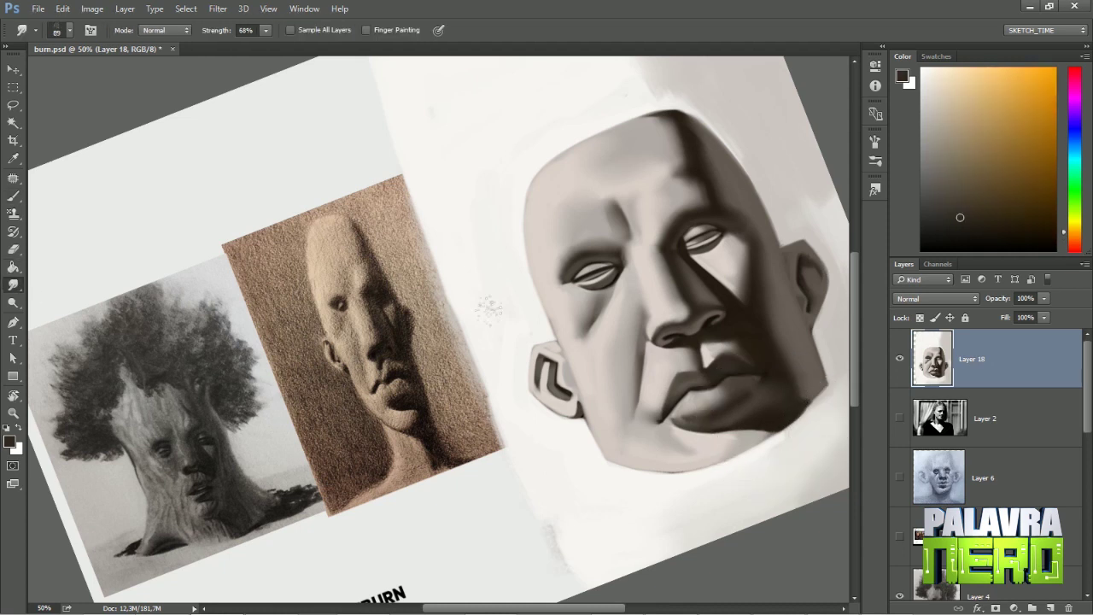
{"action": "key", "text": "b"}
{"action": "key", "text": "r"}
{"action": "key", "text": "Escape"}
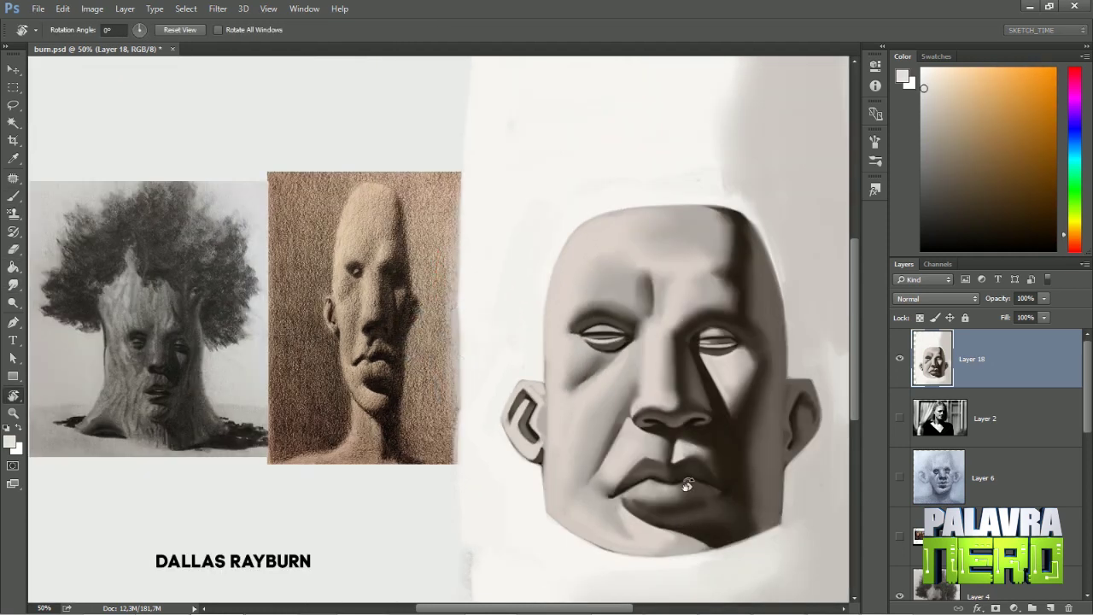
- Examine the whole face study beside the two reference drawings at a reduced zoom
{"action": "key", "text": "ctrl+minus"}
{"action": "key", "text": "ctrl+minus"}
{"action": "key", "text": "ctrl+minus"}
{"action": "key", "text": "ctrl+plus"}
{"action": "key", "text": "ctrl+plus"}
{"action": "key", "text": "ctrl+plus"}
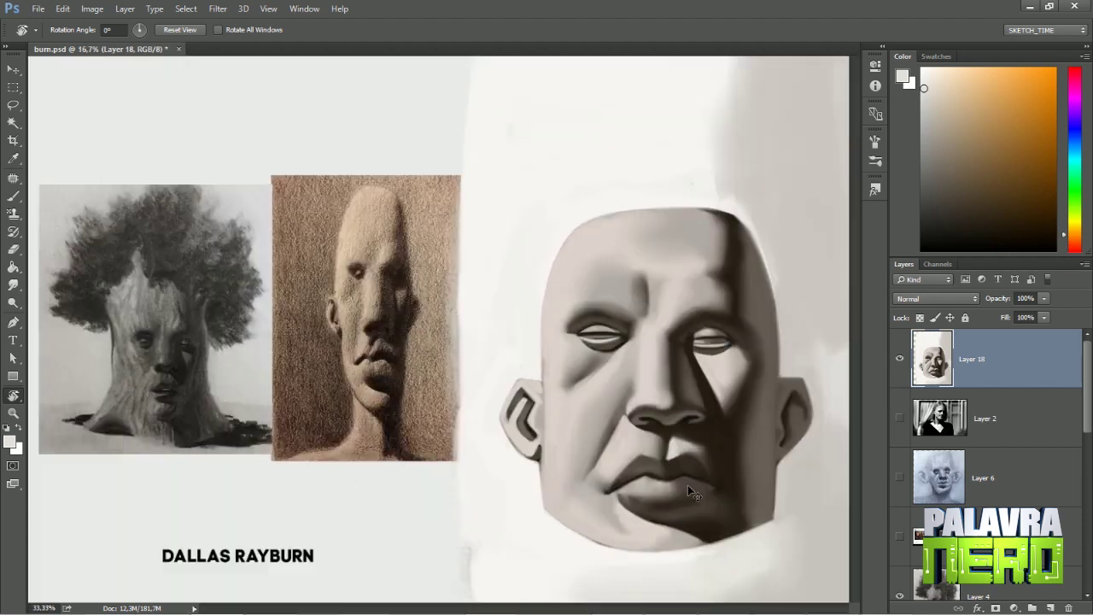
{"action": "key", "text": "b"}
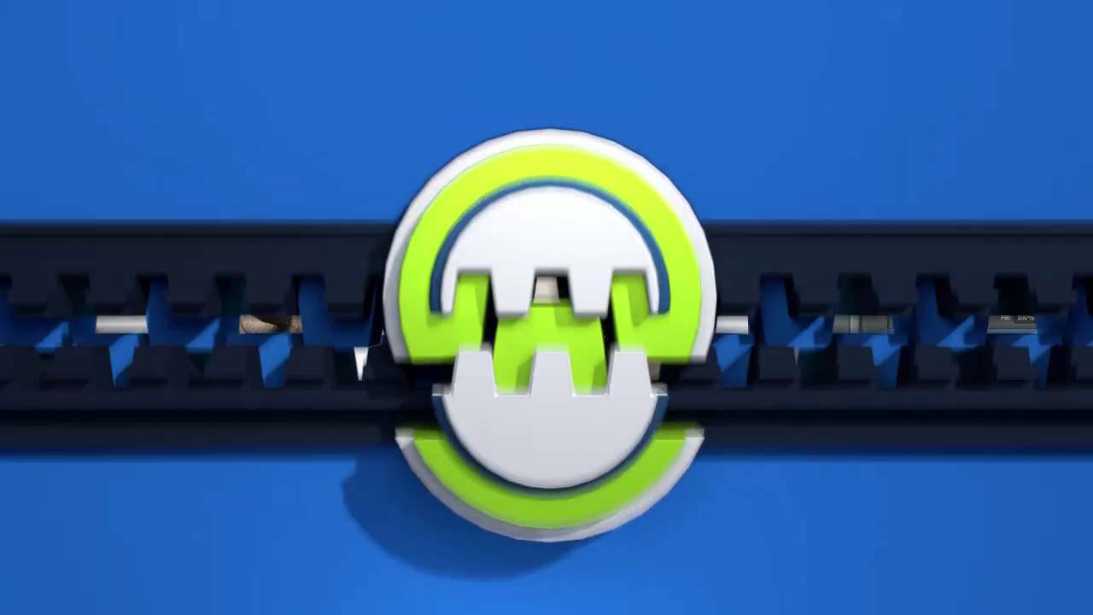